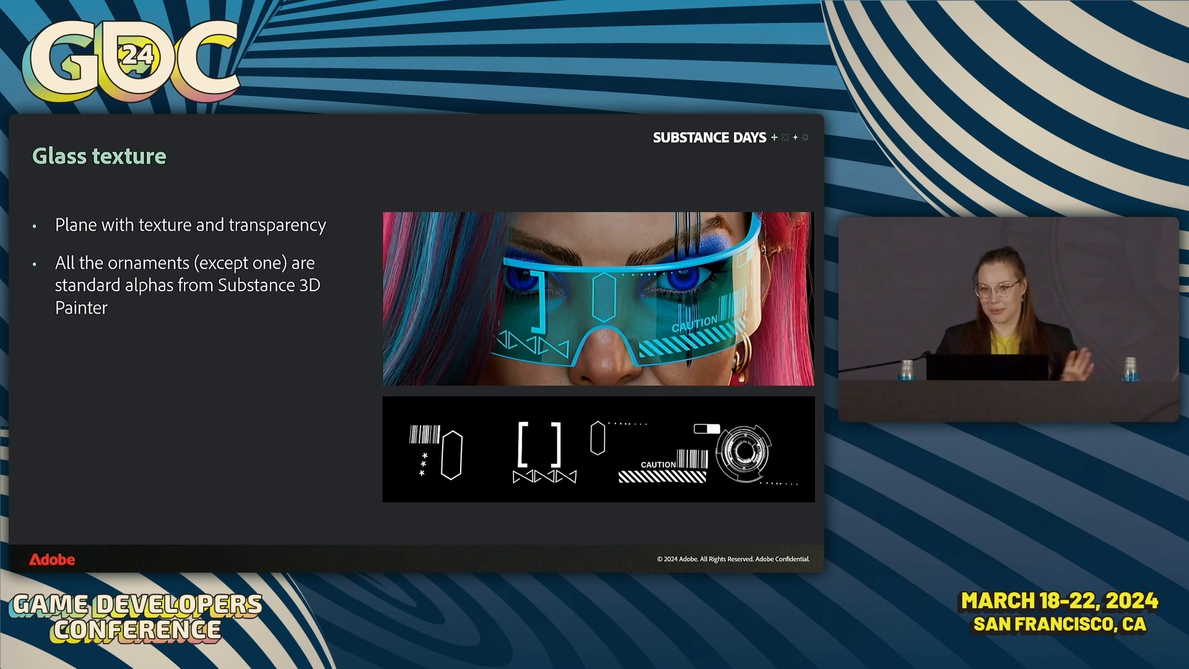
pyautogui.press('Right')
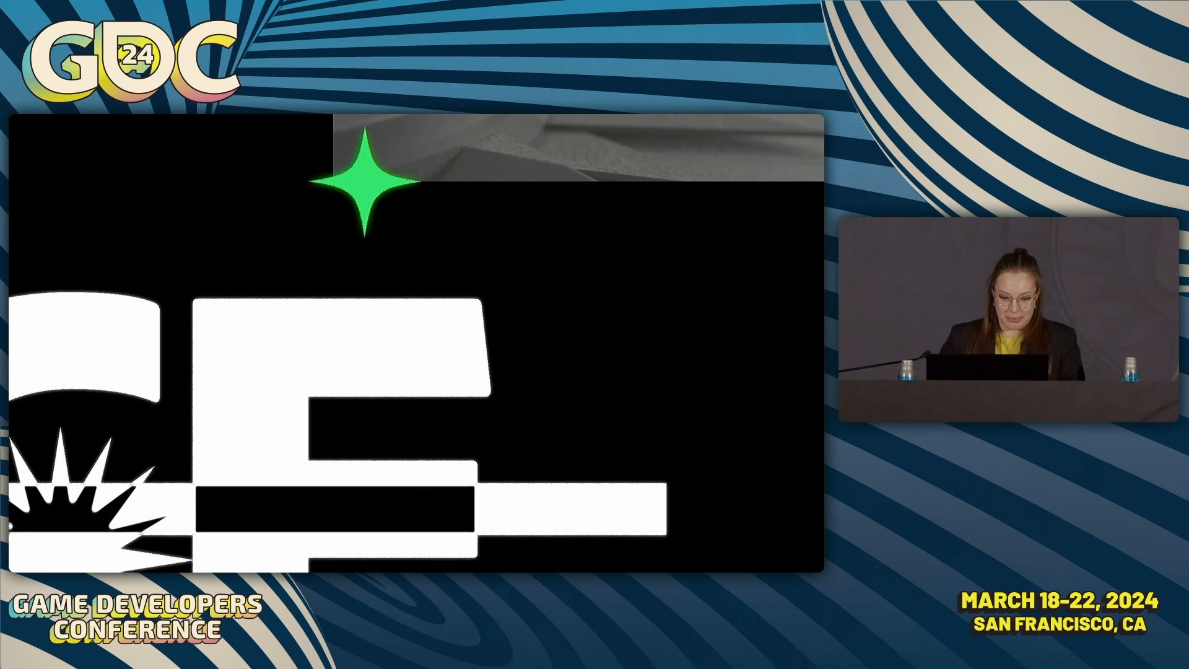
pyautogui.press('Left')
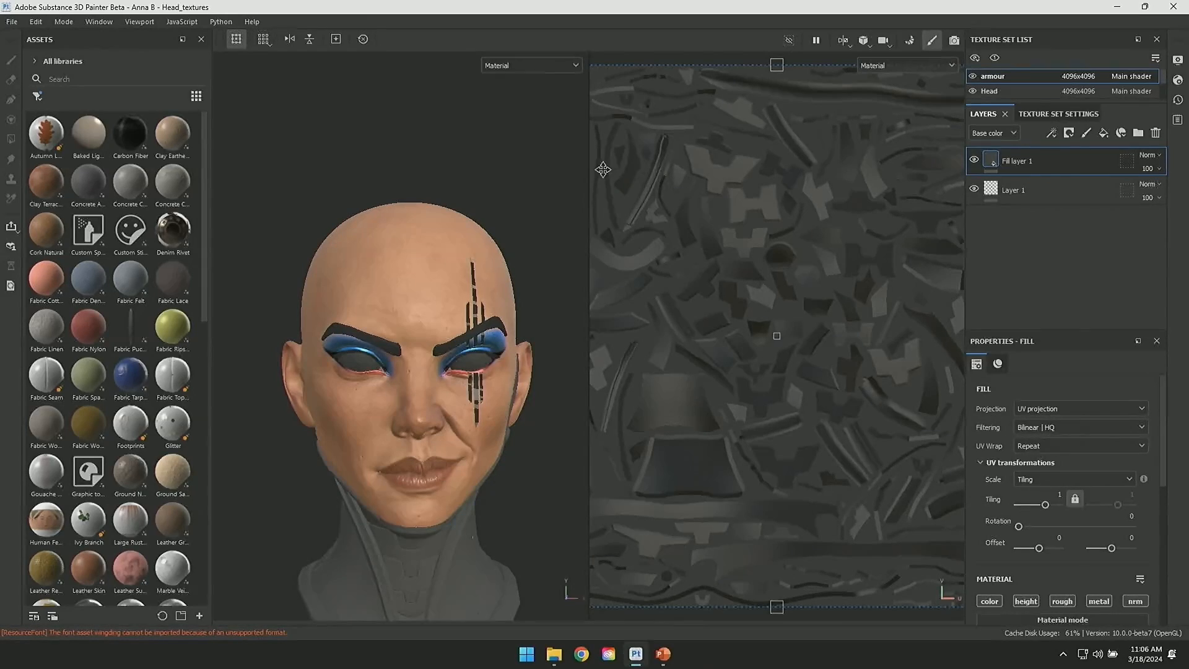
# Step: Open the Head texture set in a 3D-only viewport and enlarge the layer stack
pyautogui.moveTo(586, 167); pyautogui.dragTo(720, 186)
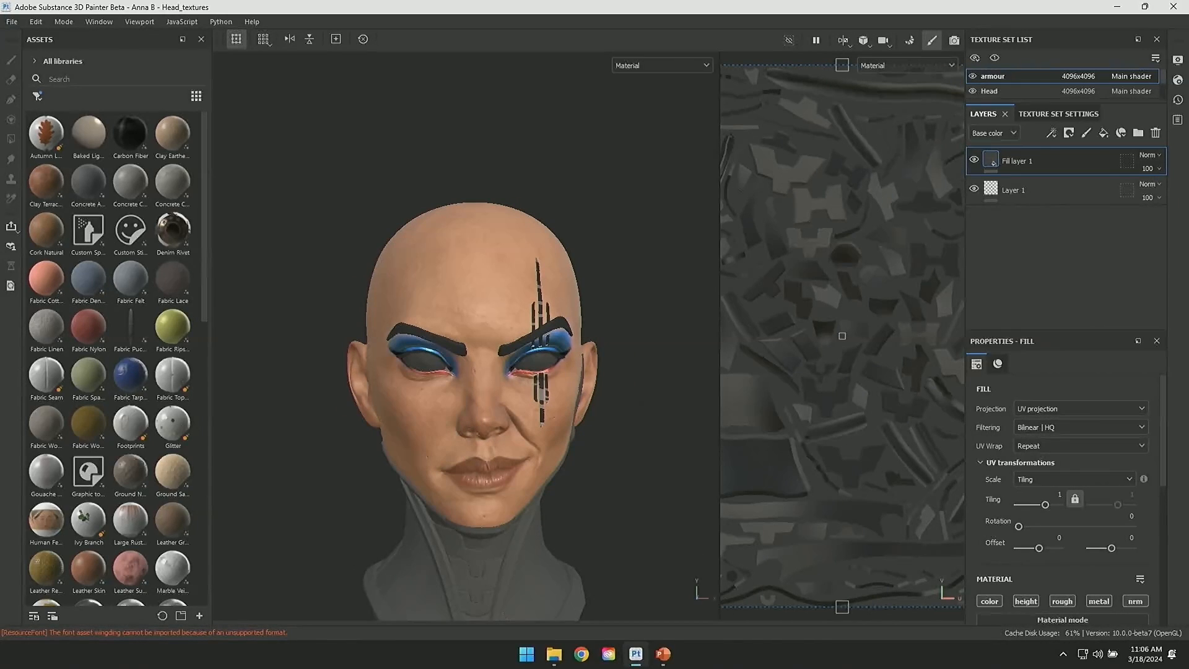
pyautogui.click(1014, 91)
pyautogui.click(853, 43)
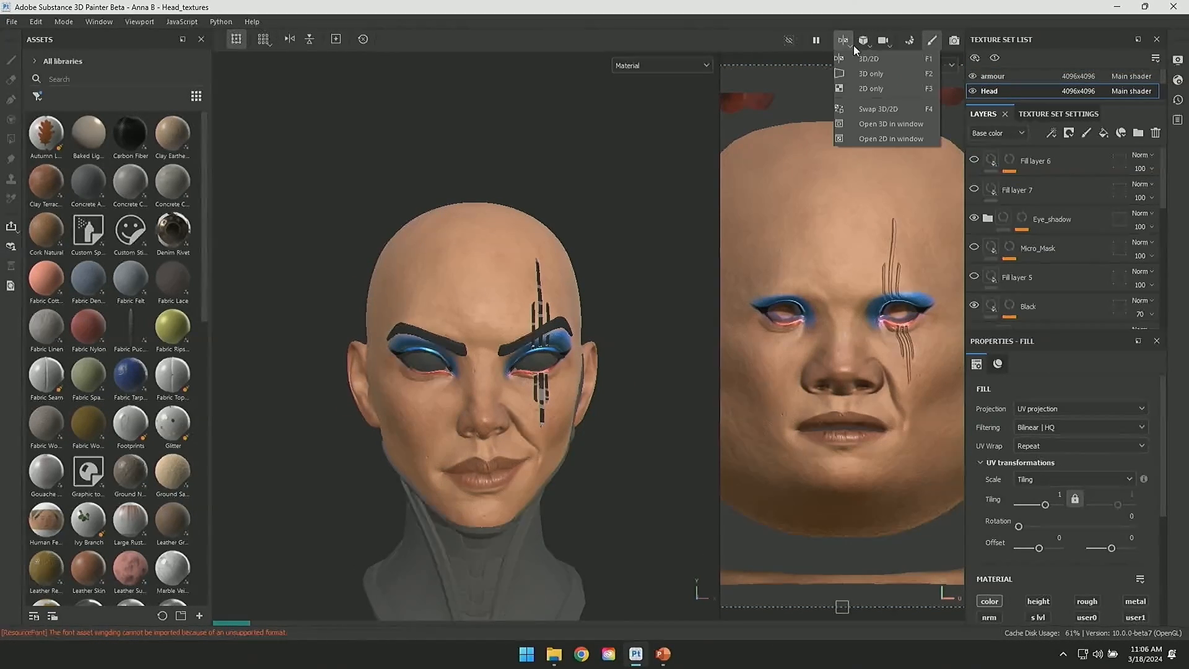
pyautogui.click(875, 77)
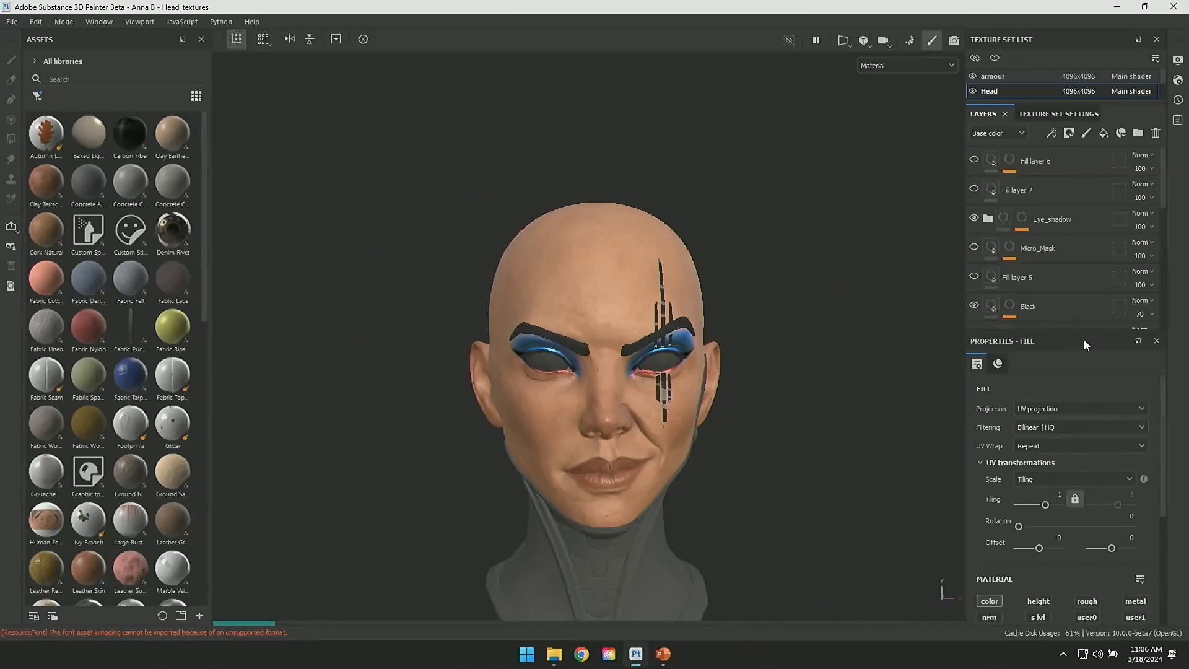
pyautogui.moveTo(1081, 330); pyautogui.dragTo(1081, 483)
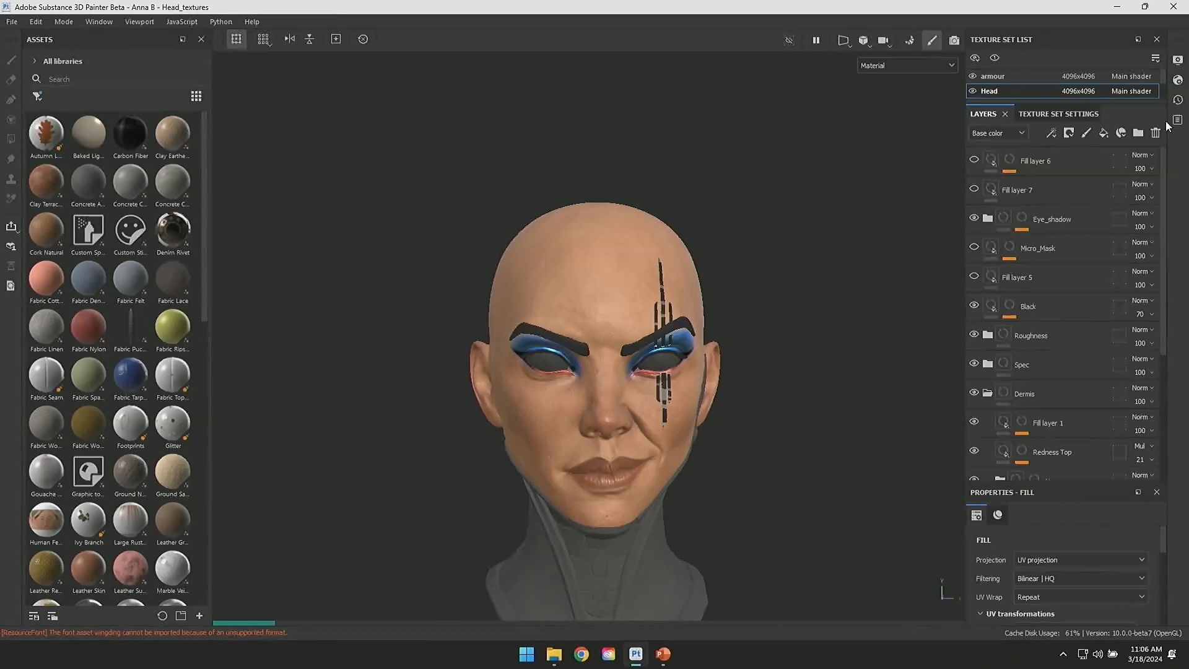
# Step: Hide the Black layer and the Eye_shadow folder together with every fill layer inside it
pyautogui.click(973, 161)
pyautogui.click(974, 218)
pyautogui.click(973, 306)
pyautogui.click(985, 221)
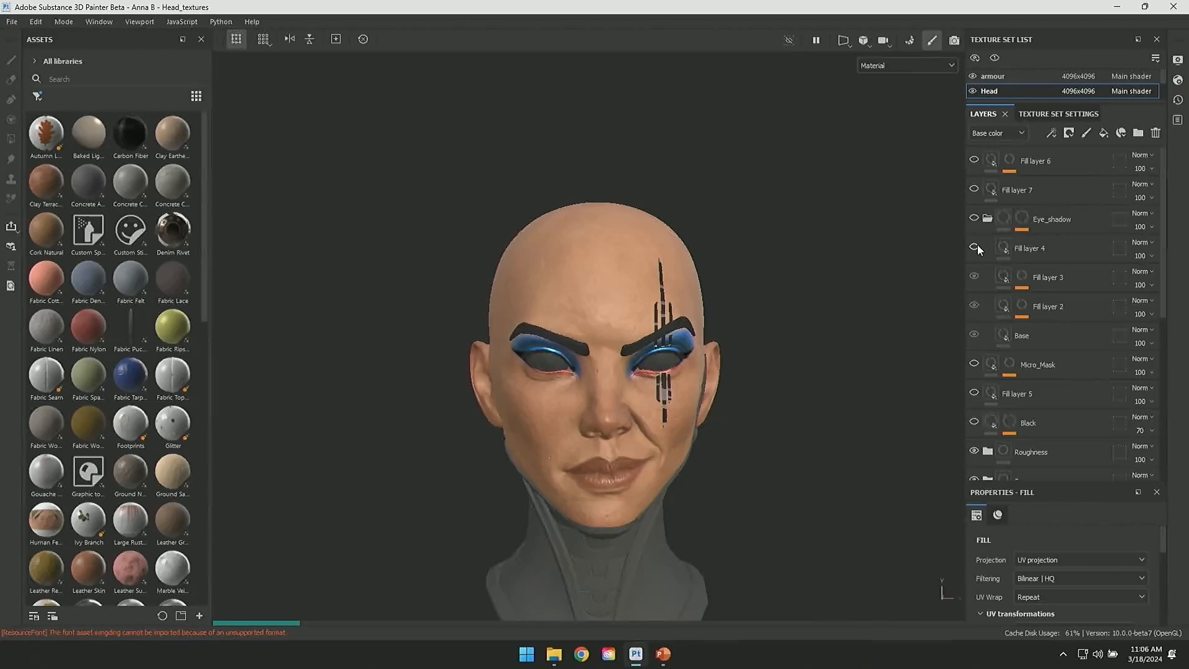
pyautogui.click(1110, 305)
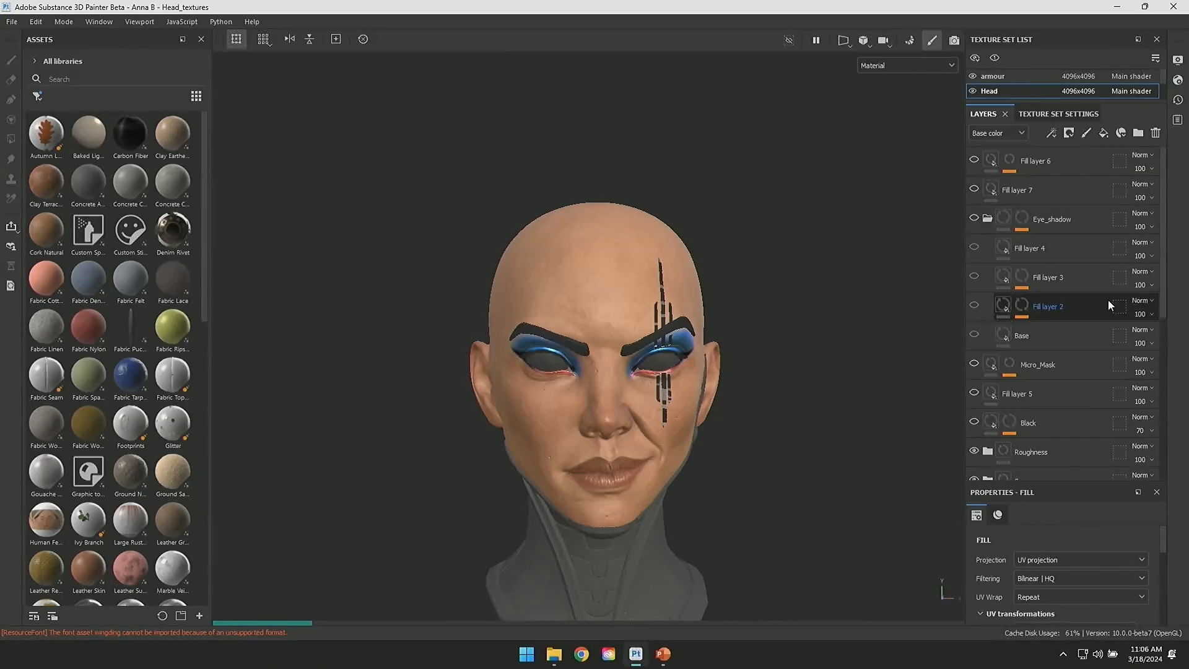
pyautogui.scroll(-5, 1170, 319)
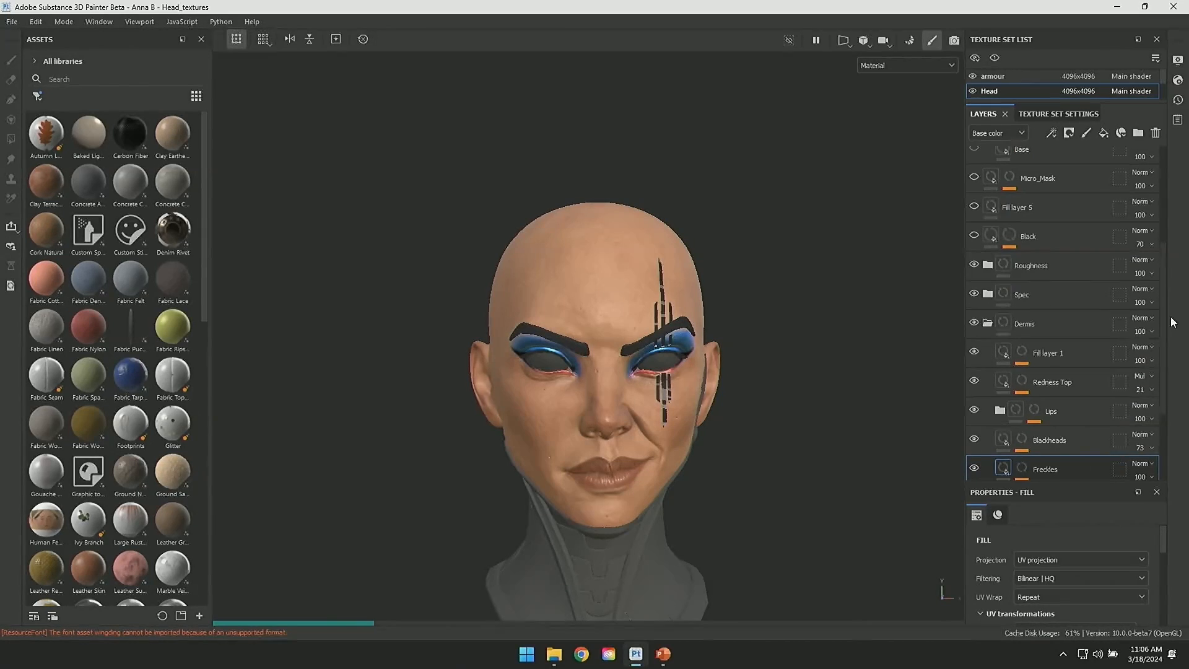
# Step: Hide the Roughness and Spec folders together with the layers they contain
pyautogui.click(974, 264)
pyautogui.click(987, 266)
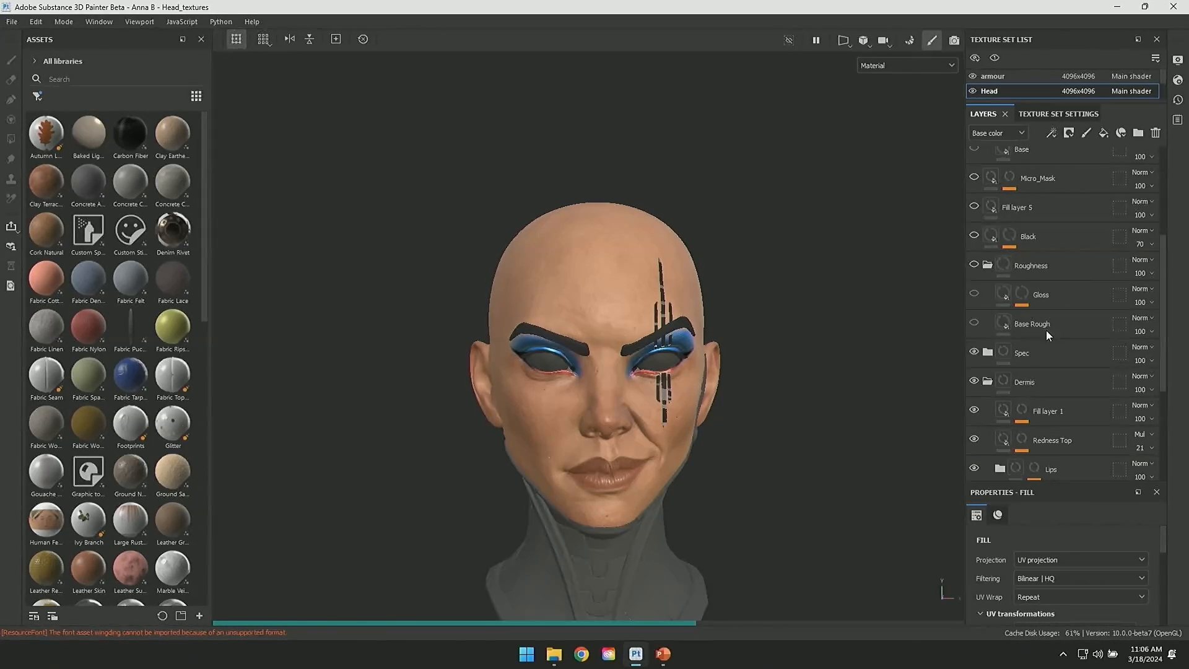
pyautogui.scroll(-5, 1167, 291)
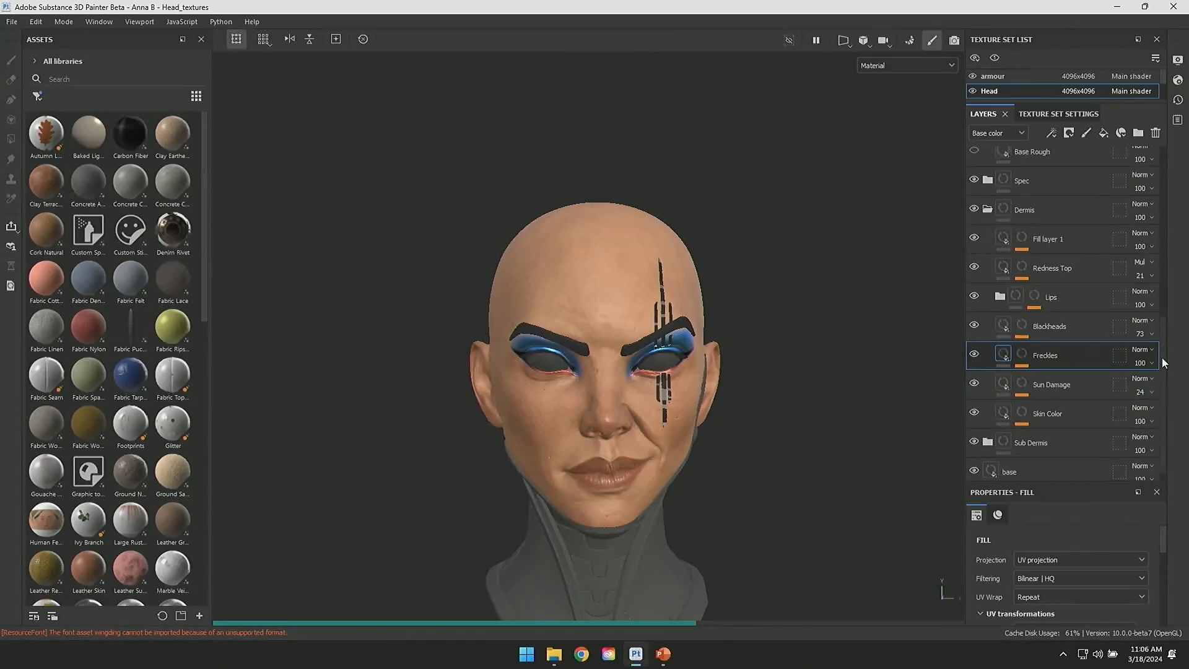
pyautogui.click(985, 185)
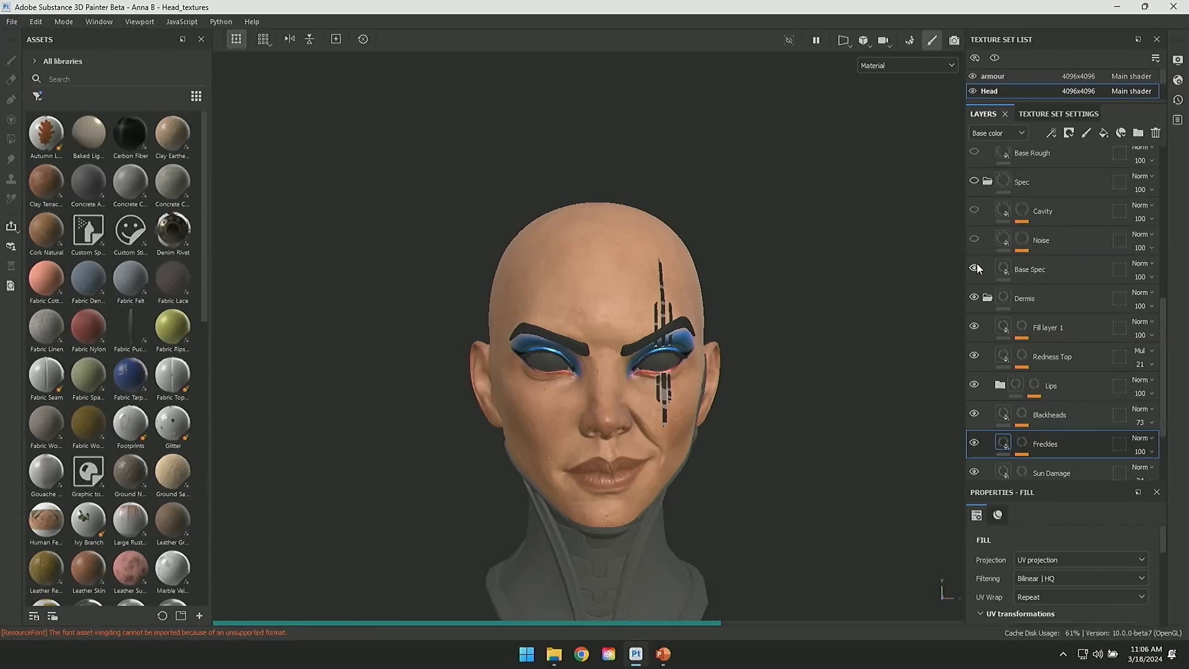
# Step: Hide the Dermis folder and all its contents, from Fill layer 1 and Redness Top down to Skin Color
pyautogui.click(974, 327)
pyautogui.click(974, 356)
pyautogui.click(974, 385)
pyautogui.scroll(-3, 1014, 345)
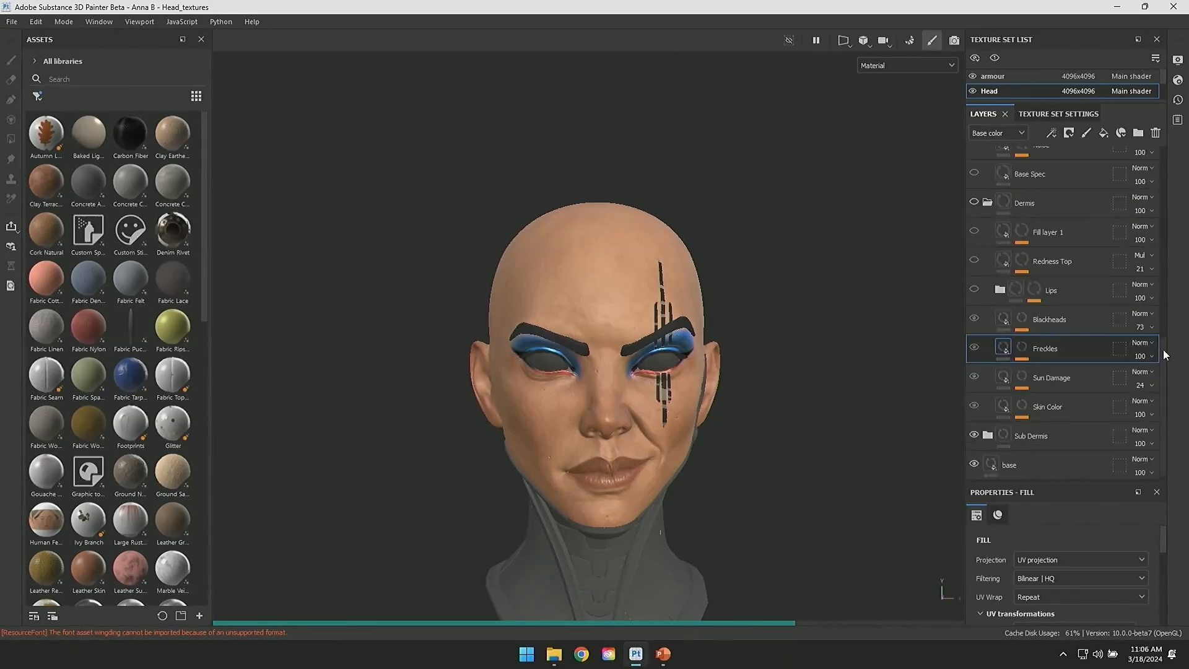
pyautogui.click(974, 314)
pyautogui.click(974, 341)
pyautogui.click(974, 370)
pyautogui.click(974, 400)
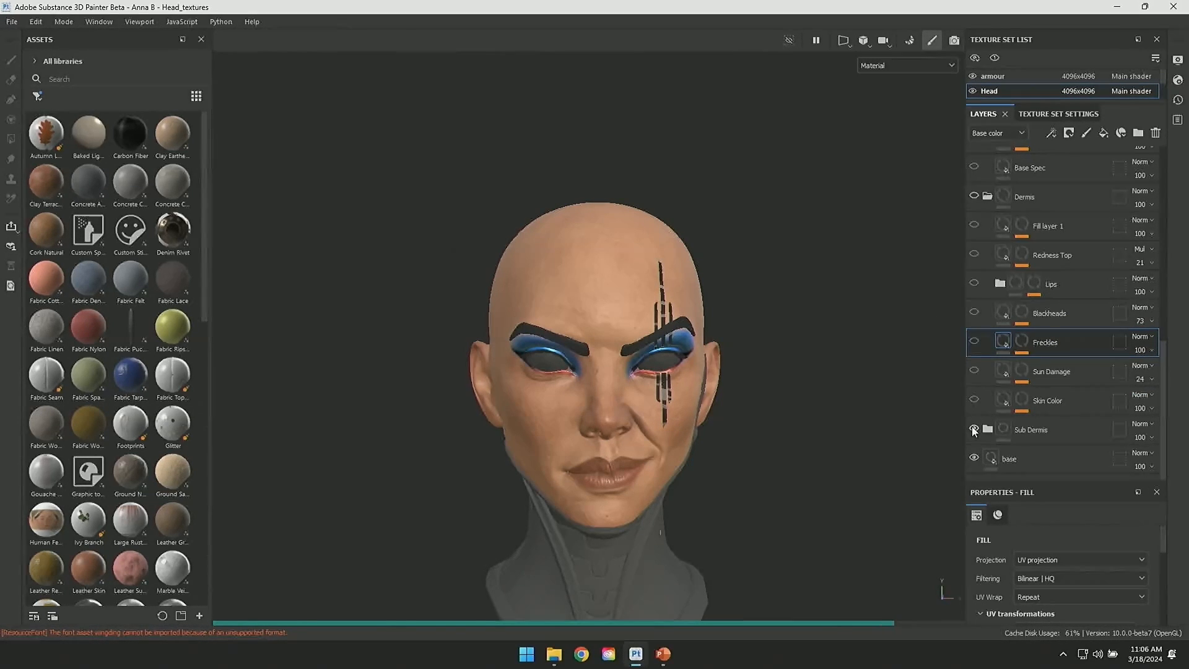
# Step: Hide the Sub Dermis folder and its Purple, Redness and Base layers, leaving only the bottom base layer on
pyautogui.click(988, 429)
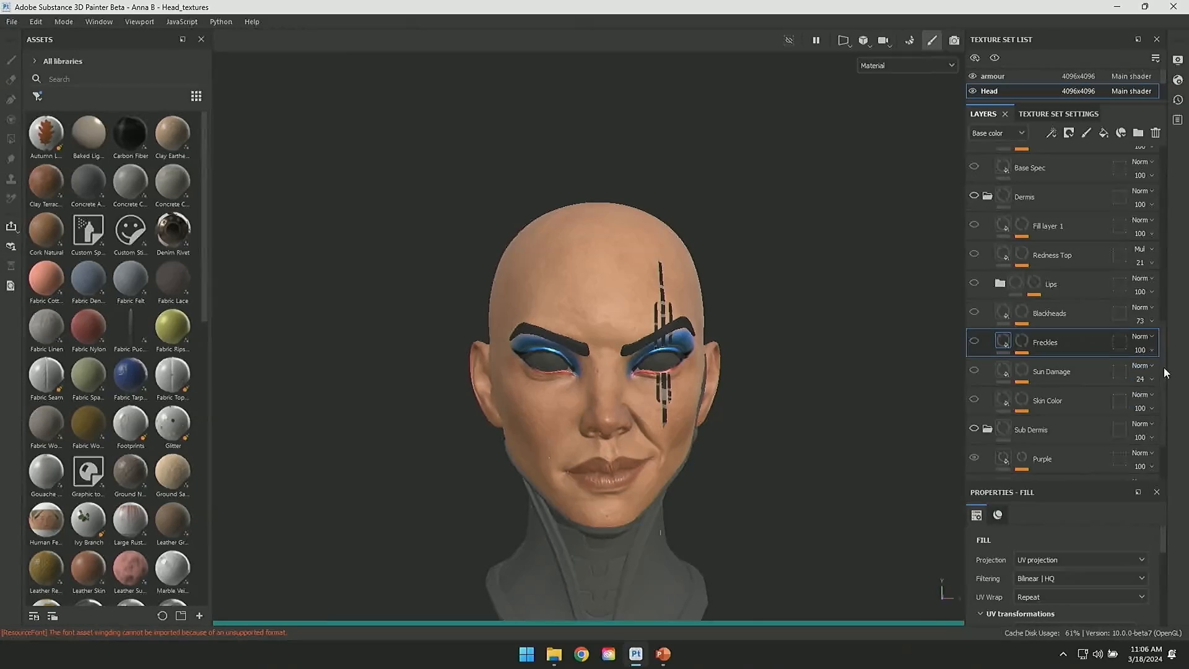
pyautogui.moveTo(1163, 368); pyautogui.dragTo(1169, 441)
pyautogui.click(974, 400)
pyautogui.click(974, 429)
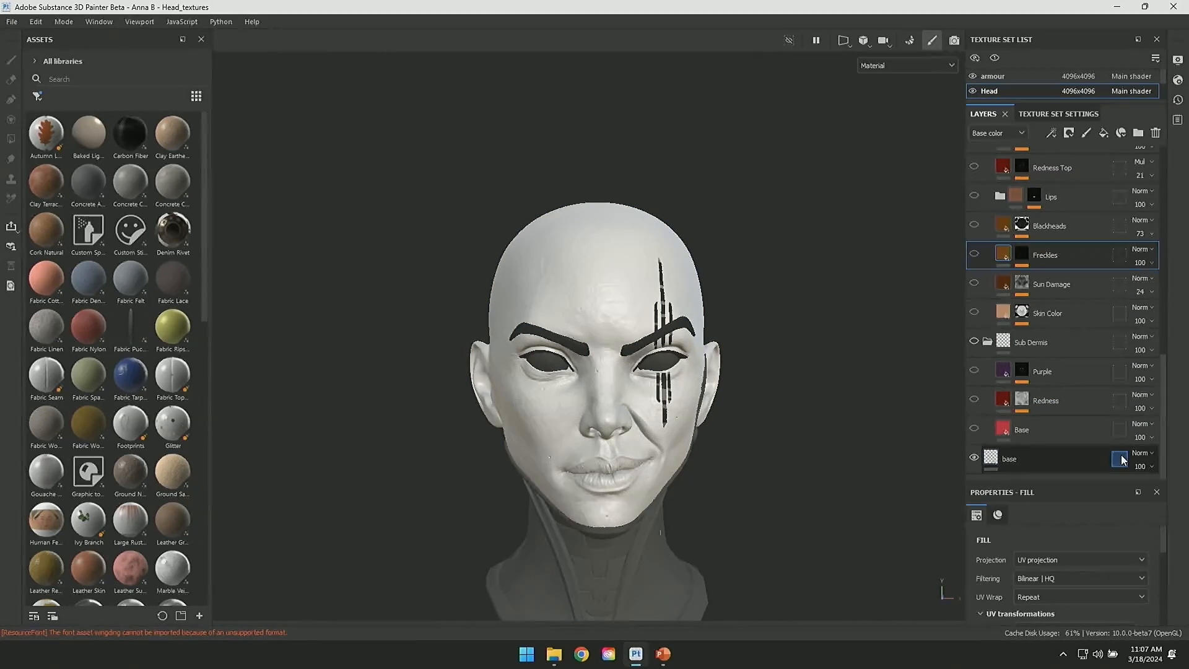
# Step: Turn the Sub Dermis folder back on and show its red Base layer on the head
pyautogui.press('super')
pyautogui.click(852, 403)
pyautogui.keyDown('alt'); pyautogui.moveTo(857, 367); pyautogui.dragTo(846, 470, button='right'); pyautogui.keyUp('alt')
pyautogui.keyDown('alt'); pyautogui.moveTo(838, 418); pyautogui.dragTo(824, 347); pyautogui.keyUp('alt')
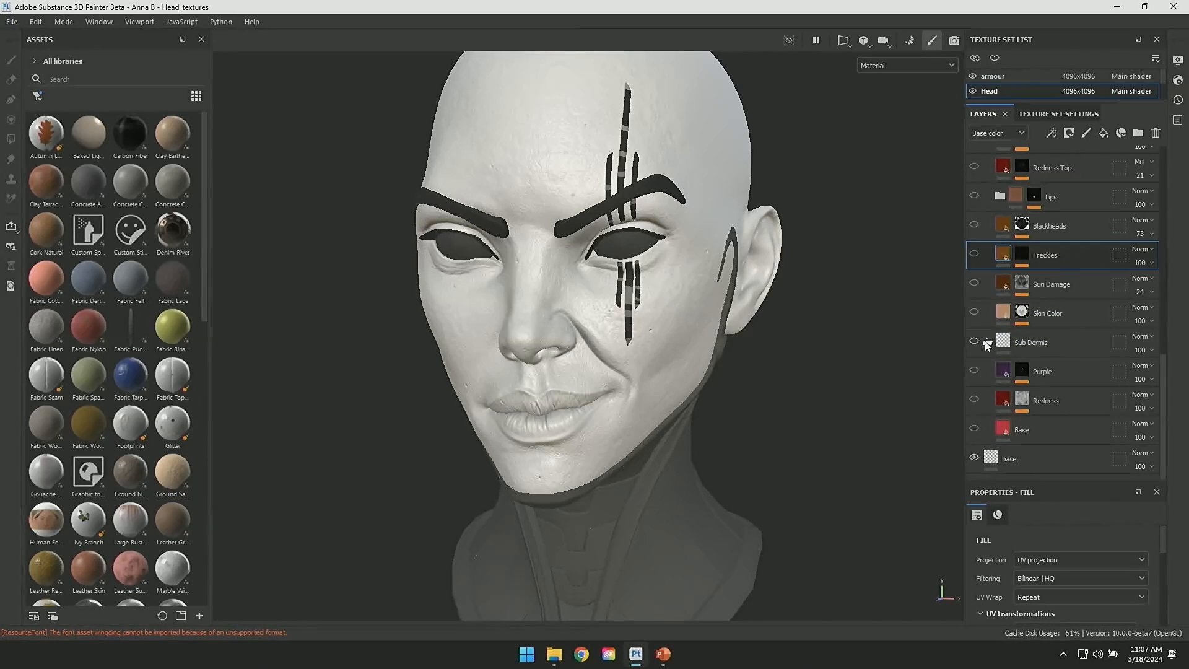
pyautogui.scroll(3, 986, 342)
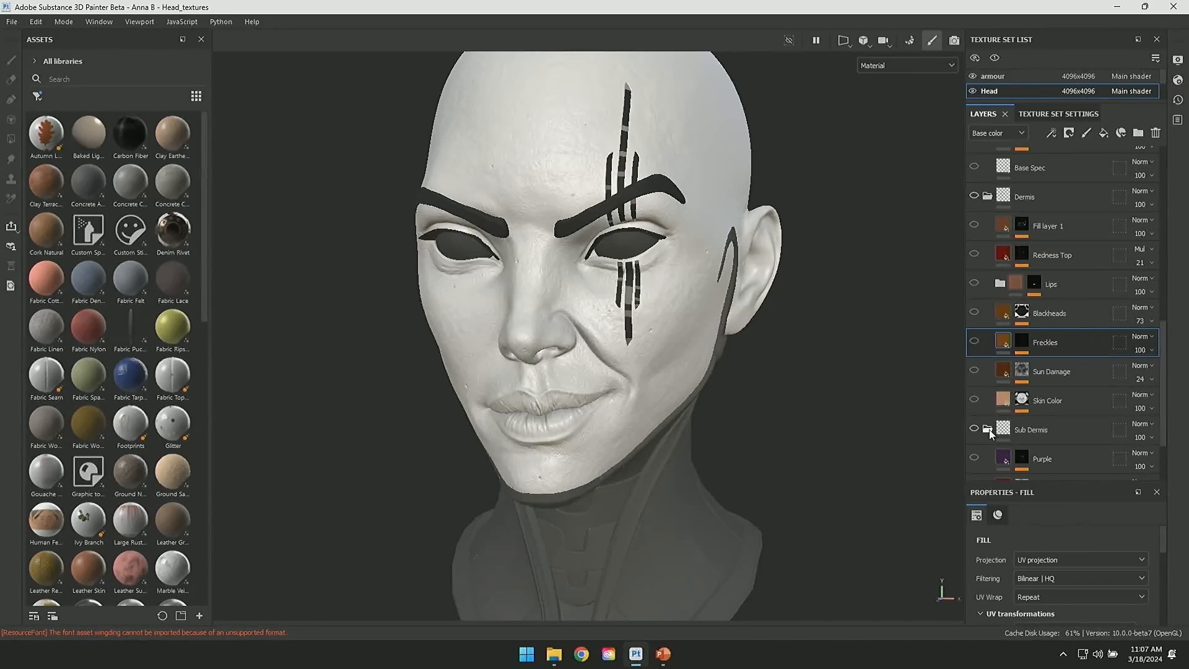
pyautogui.scroll(-3, 989, 427)
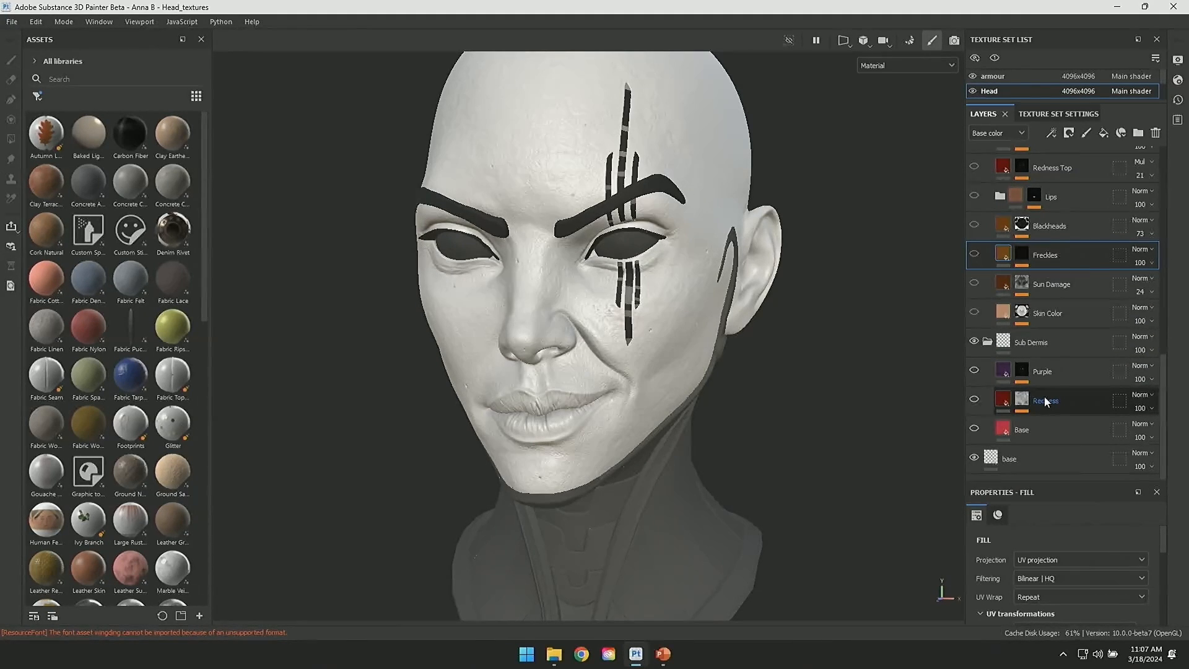
pyautogui.click(975, 431)
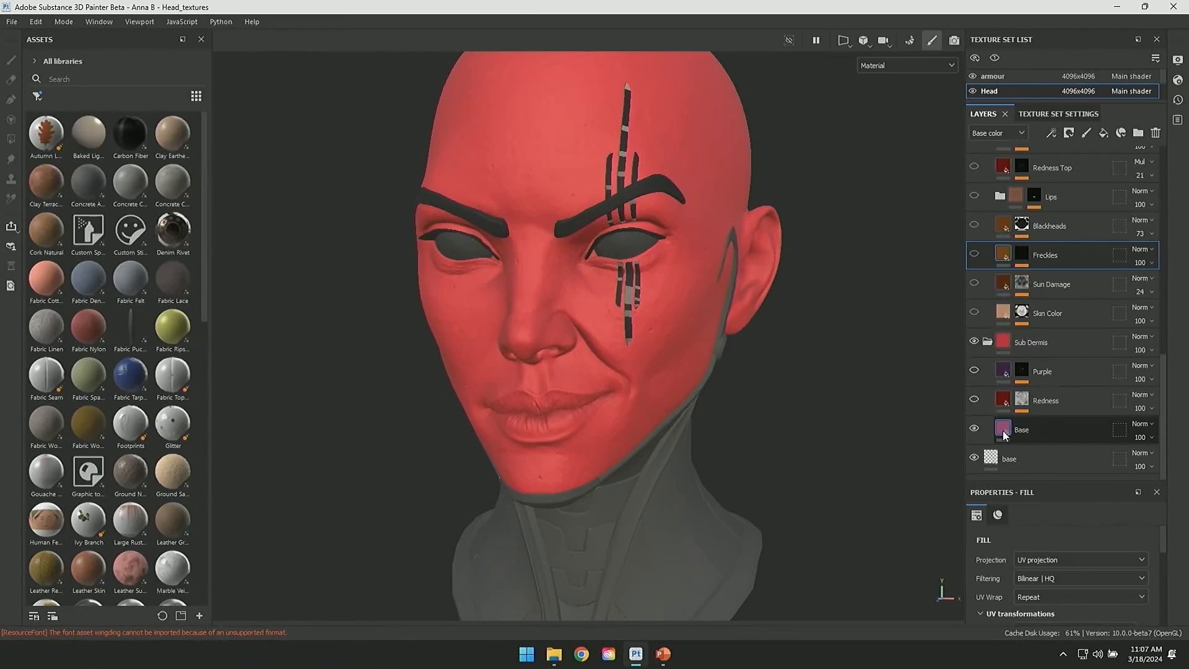
# Step: Display only the Base color channel in the viewport and show the Redness layer in Sub Dermis
pyautogui.moveTo(1005, 436)
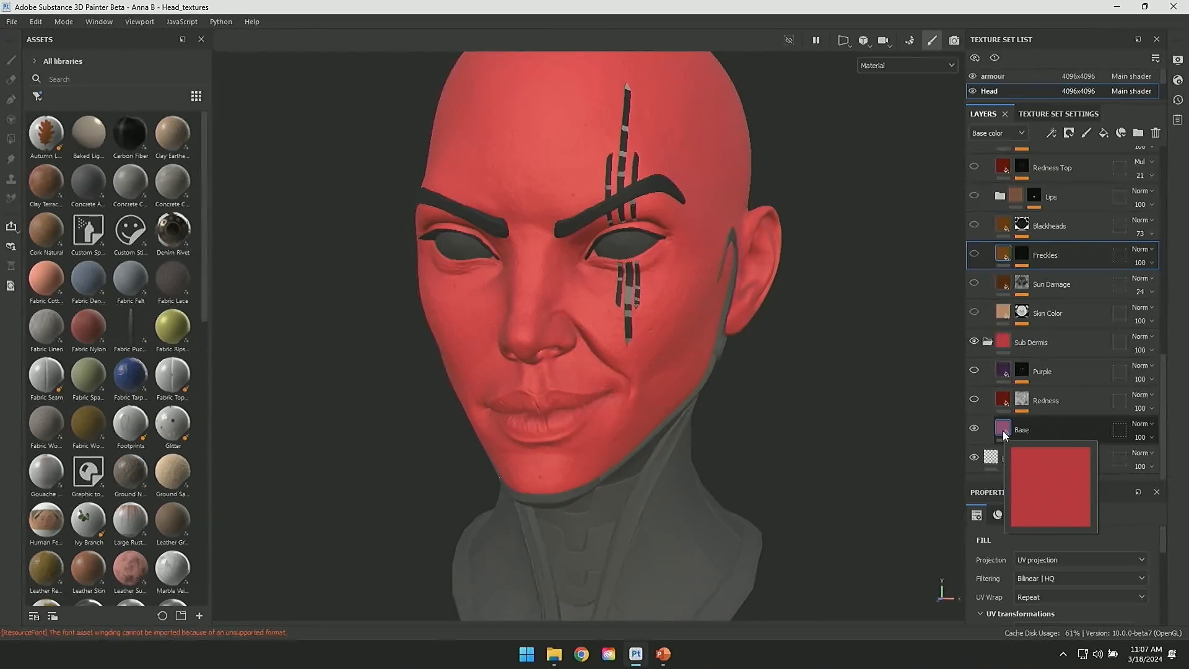
pyautogui.click(886, 63)
pyautogui.click(883, 123)
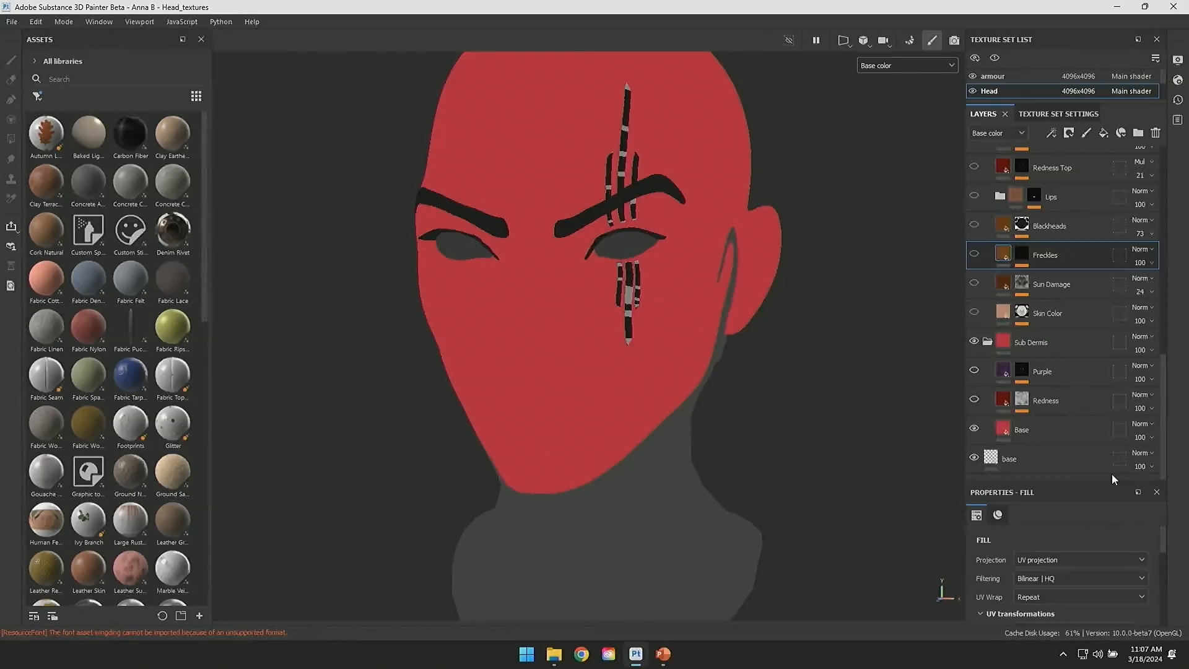
pyautogui.click(1023, 402)
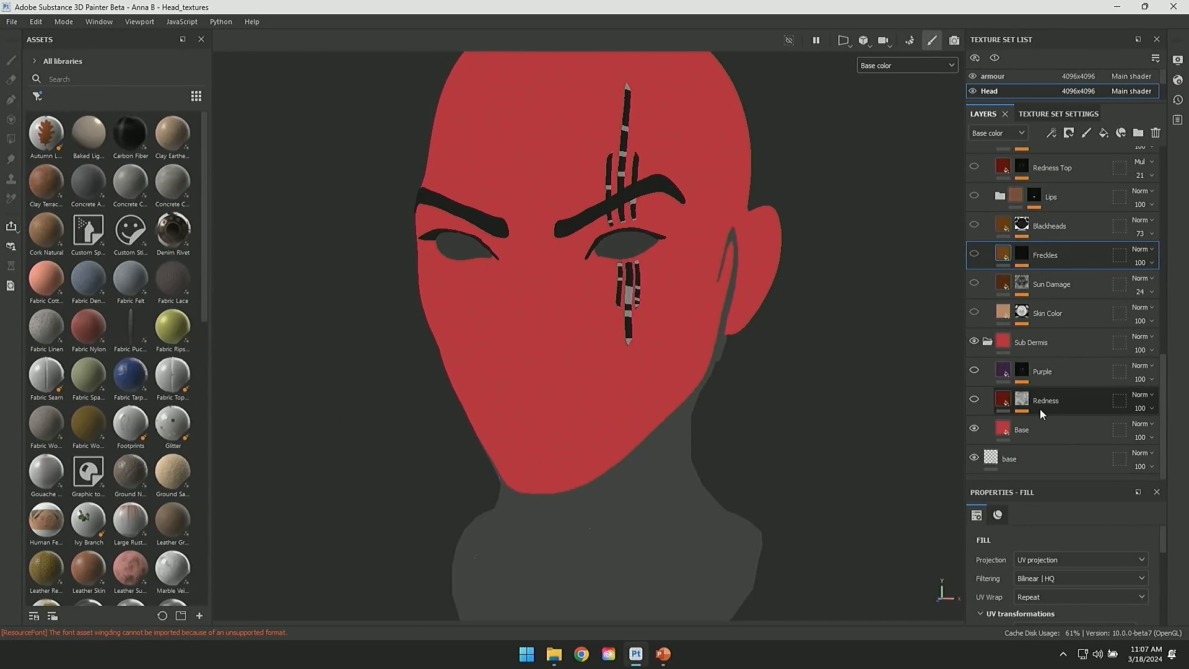
pyautogui.click(974, 399)
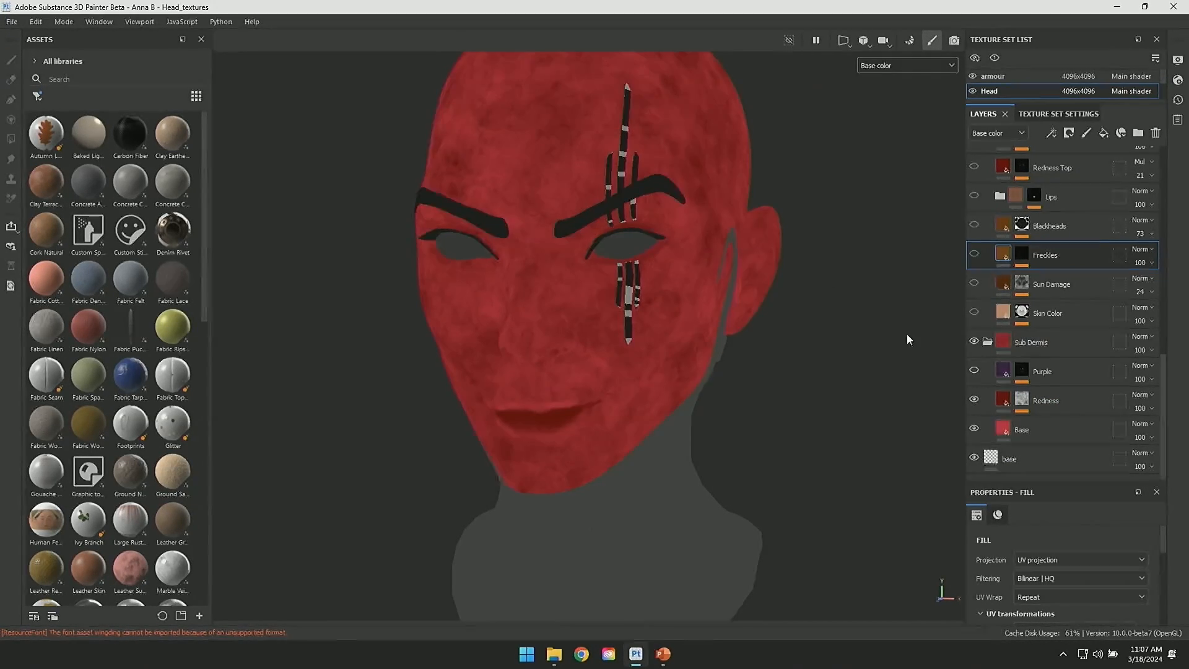
# Step: Examine the Redness layer close up on the face and display its mask with the stacked effects
pyautogui.press('super')
pyautogui.click(846, 323)
pyautogui.keyDown('alt'); pyautogui.moveTo(852, 318); pyautogui.dragTo(863, 332, button='right'); pyautogui.keyUp('alt')
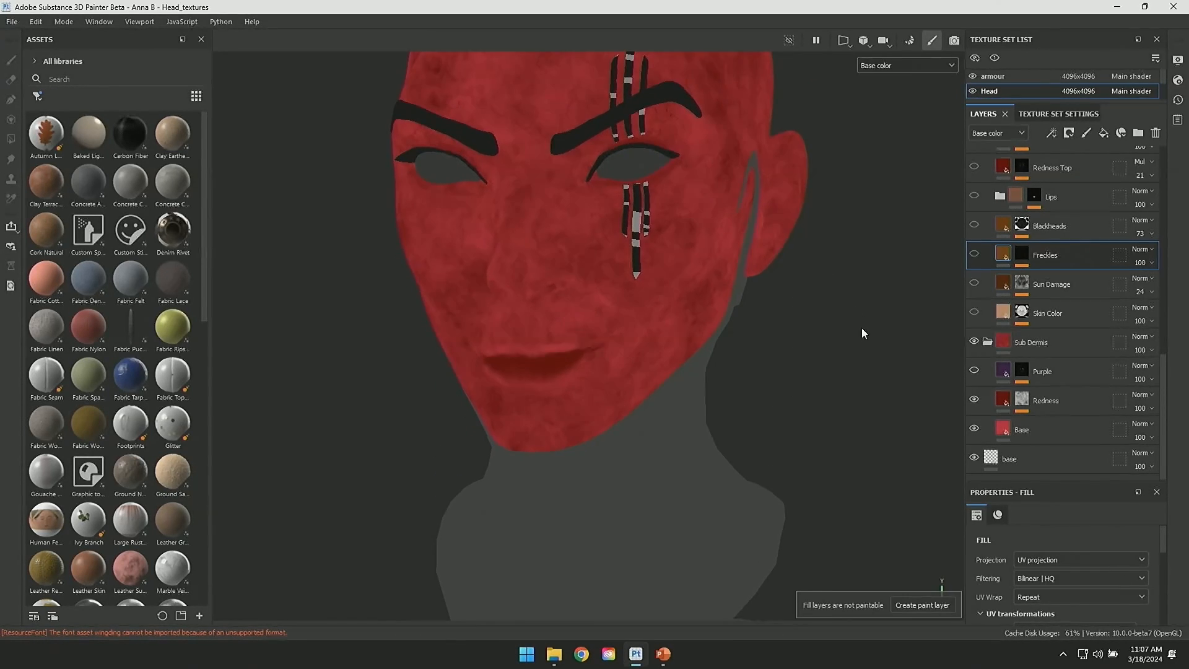
pyautogui.keyDown('alt'); pyautogui.moveTo(793, 158); pyautogui.dragTo(751, 380, button='middle'); pyautogui.keyUp('alt')
pyautogui.keyDown('alt'); pyautogui.moveTo(751, 380); pyautogui.dragTo(948, 554, button='right'); pyautogui.keyUp('alt')
pyautogui.keyDown('alt'); pyautogui.moveTo(870, 458); pyautogui.dragTo(975, 291, button='middle'); pyautogui.keyUp('alt')
pyautogui.moveTo(937, 435)
pyautogui.keyDown('alt'); pyautogui.mouseDown()
pyautogui.moveTo(879, 430)
pyautogui.moveTo(831, 446)
pyautogui.mouseUp(); pyautogui.keyUp('alt')
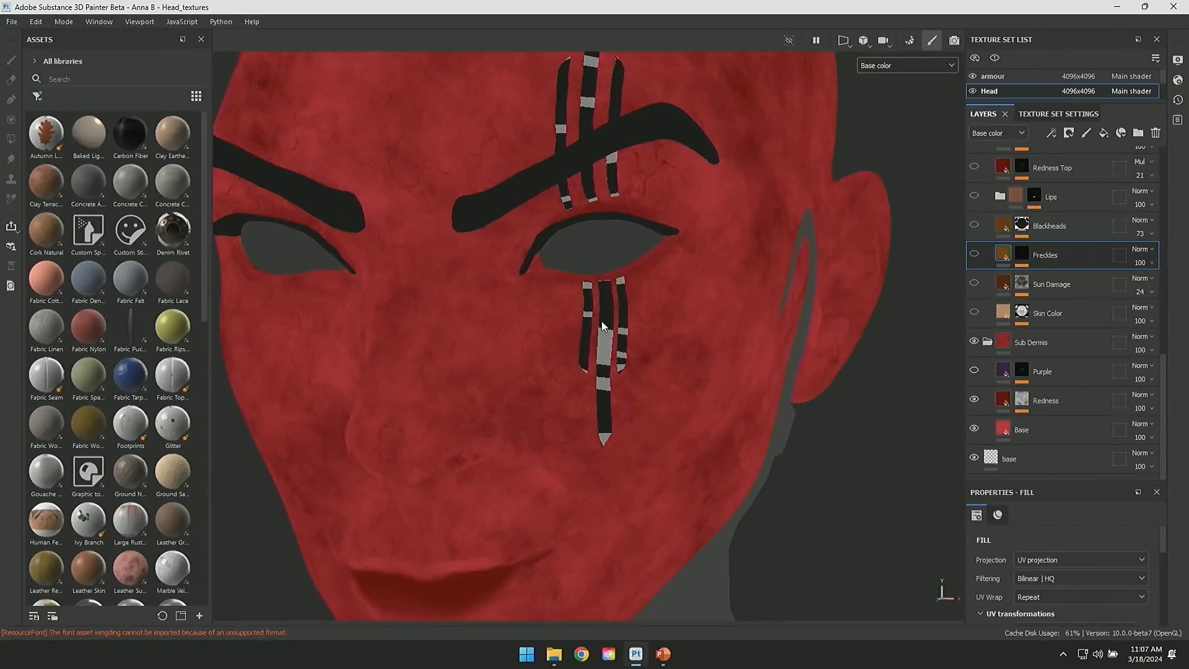
pyautogui.keyDown('alt'); pyautogui.click(1022, 401); pyautogui.keyUp('alt')
pyautogui.scroll(-2, 1020, 421)
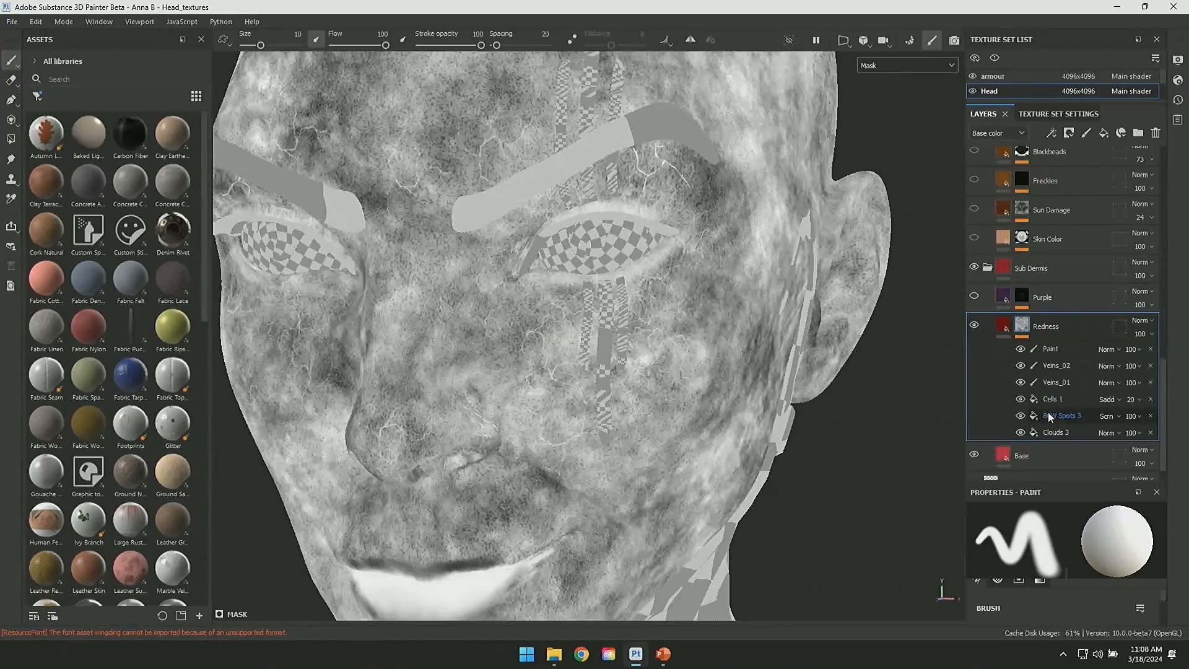
# Step: Toggle the Veins_01, Veins_02 and Paint effects of the Redness mask off and on to compare their contributions
pyautogui.click(1021, 382)
pyautogui.click(1021, 382)
pyautogui.click(1021, 367)
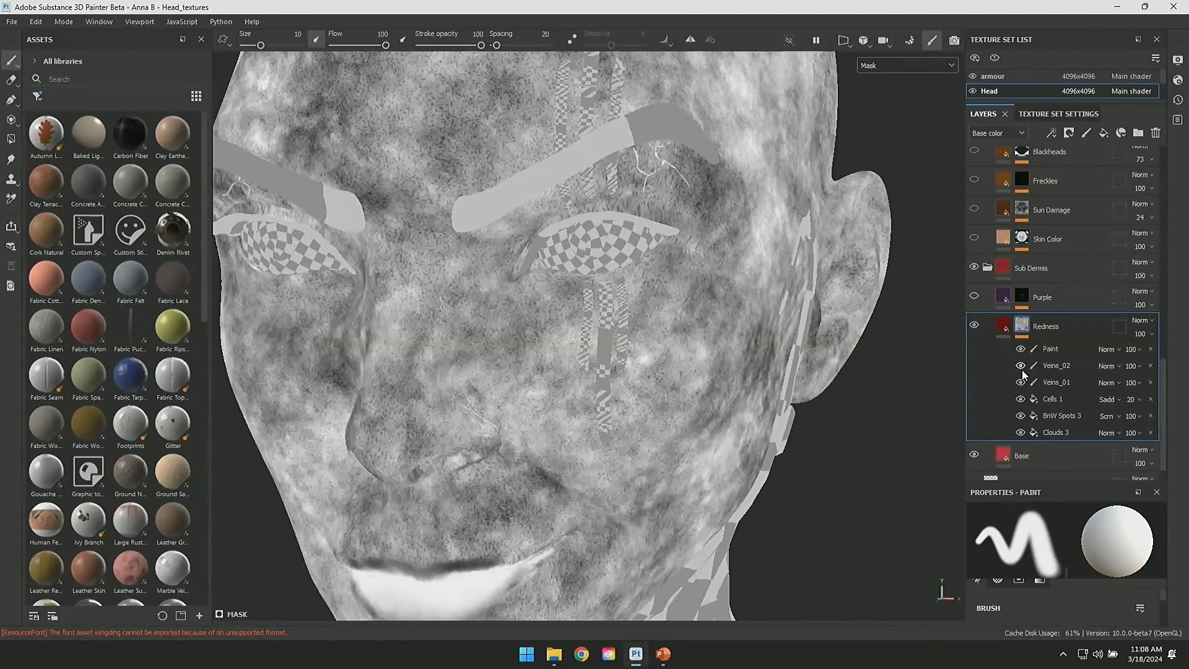
pyautogui.click(1021, 367)
pyautogui.click(1021, 349)
pyautogui.keyDown('alt'); pyautogui.moveTo(815, 551); pyautogui.dragTo(879, 408); pyautogui.keyUp('alt')
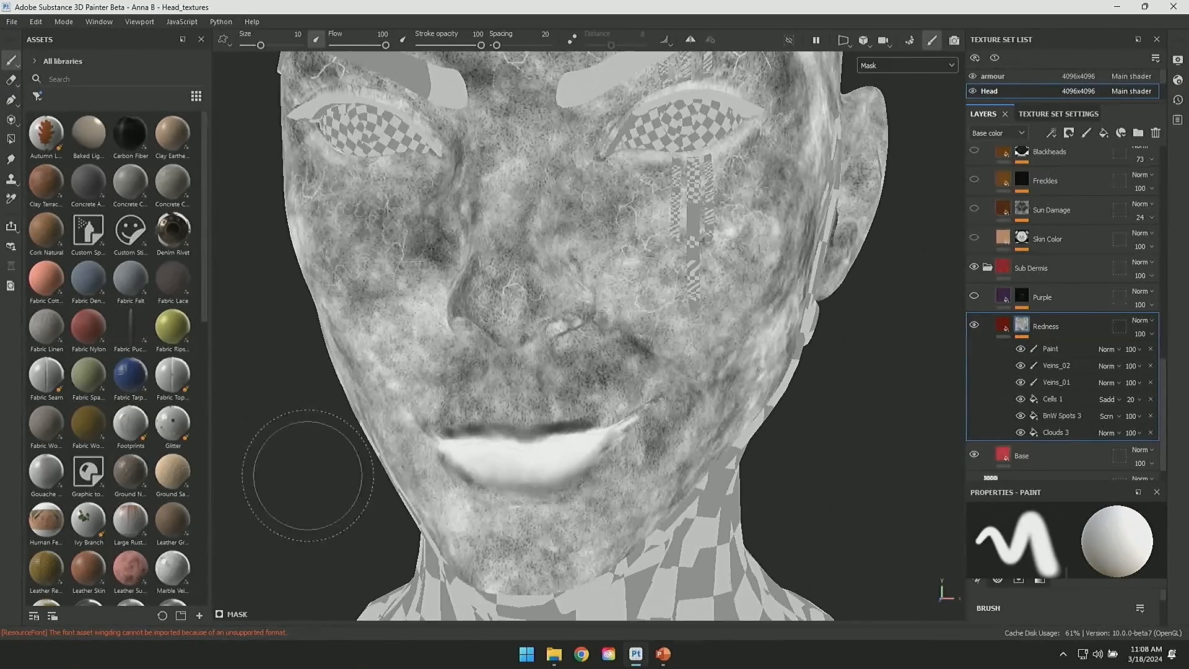
# Step: Compare the face in the lit Material view and in the Base color channel
pyautogui.press('m')
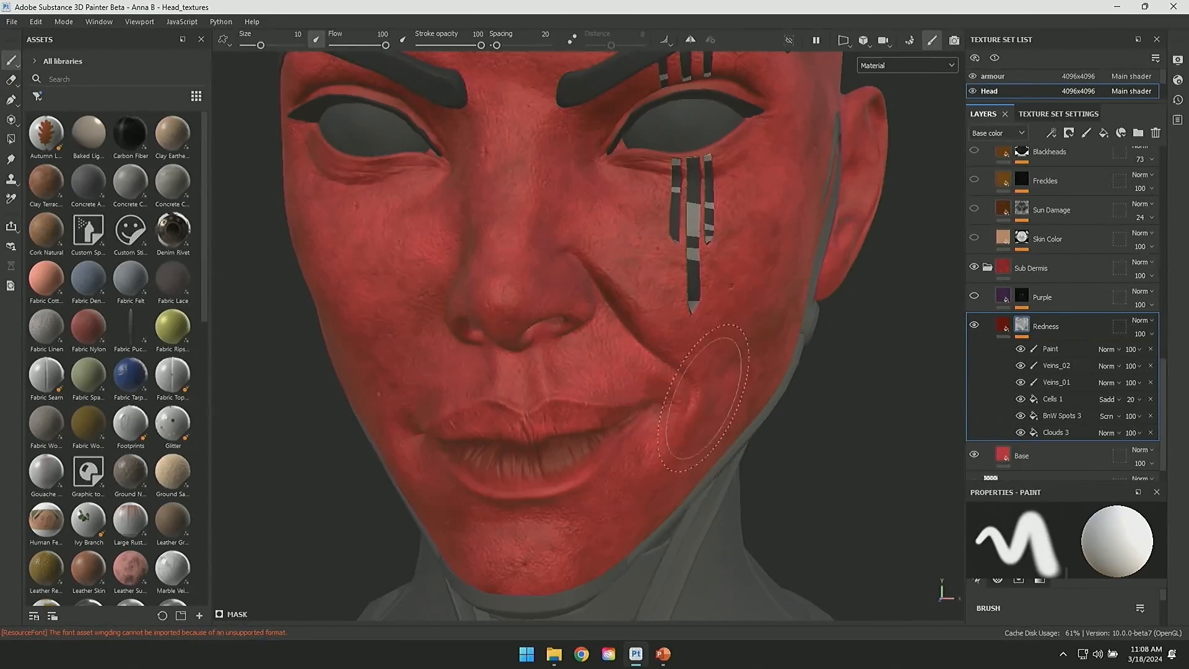
pyautogui.keyDown('alt'); pyautogui.moveTo(809, 398); pyautogui.dragTo(625, 260); pyautogui.keyUp('alt')
pyautogui.click(902, 66)
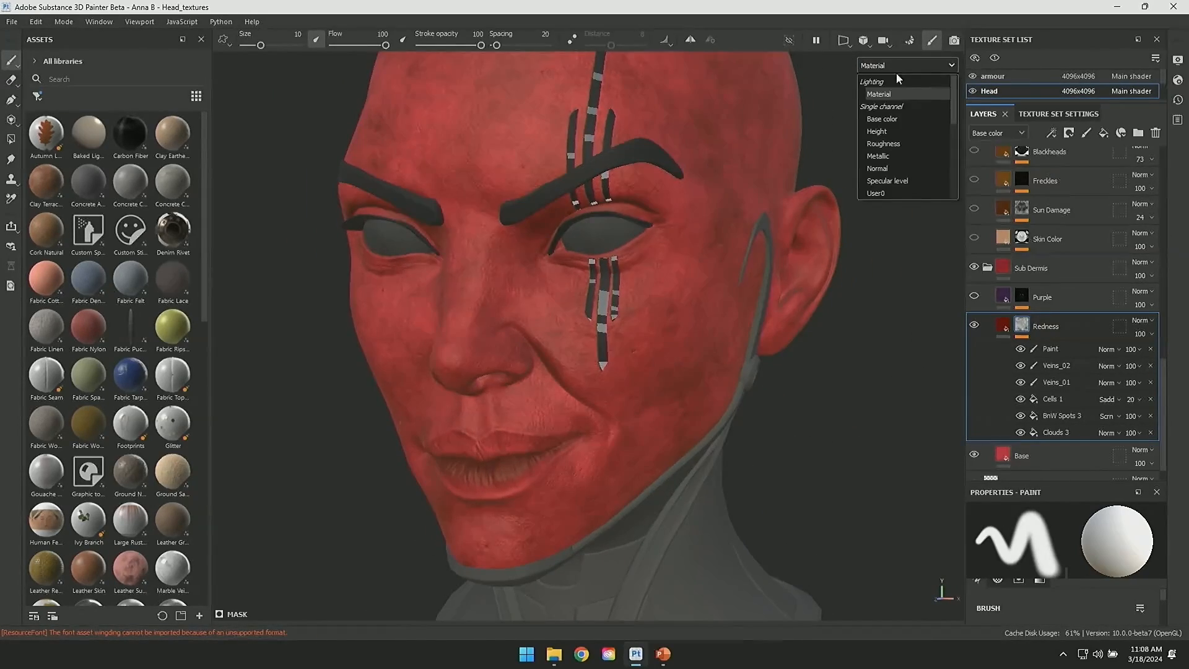
pyautogui.click(886, 116)
pyautogui.keyDown('alt'); pyautogui.moveTo(888, 247); pyautogui.dragTo(895, 211); pyautogui.keyUp('alt')
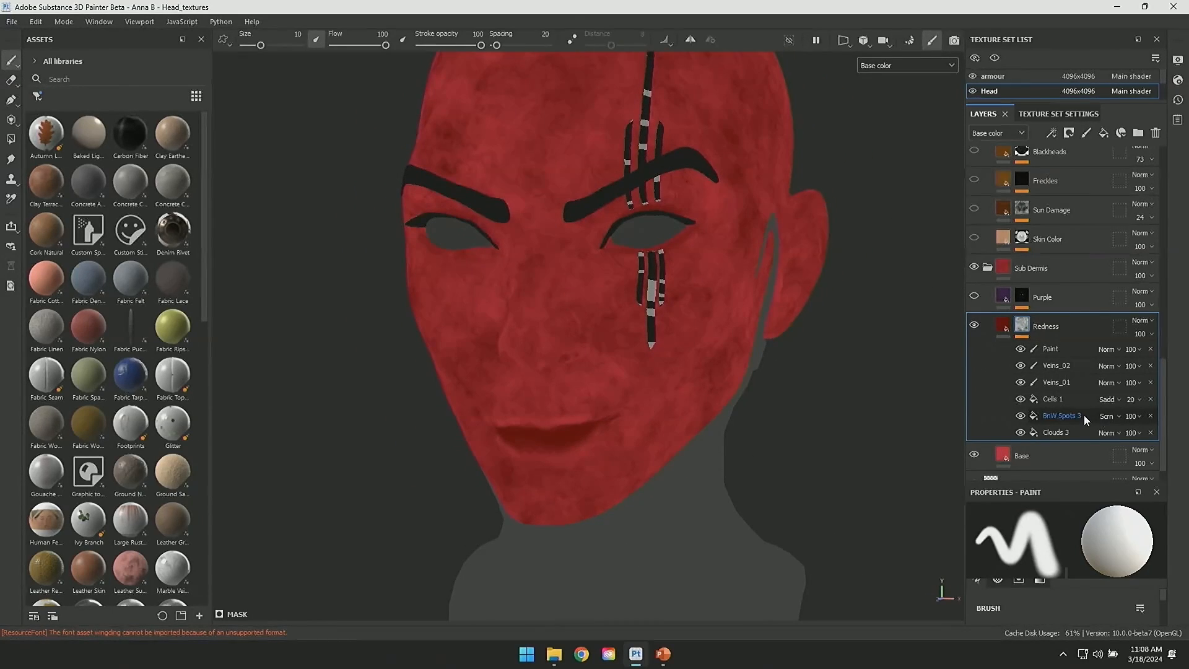
# Step: Show the Purple layer in Sub Dermis and view the face with the full lit Material
pyautogui.click(975, 297)
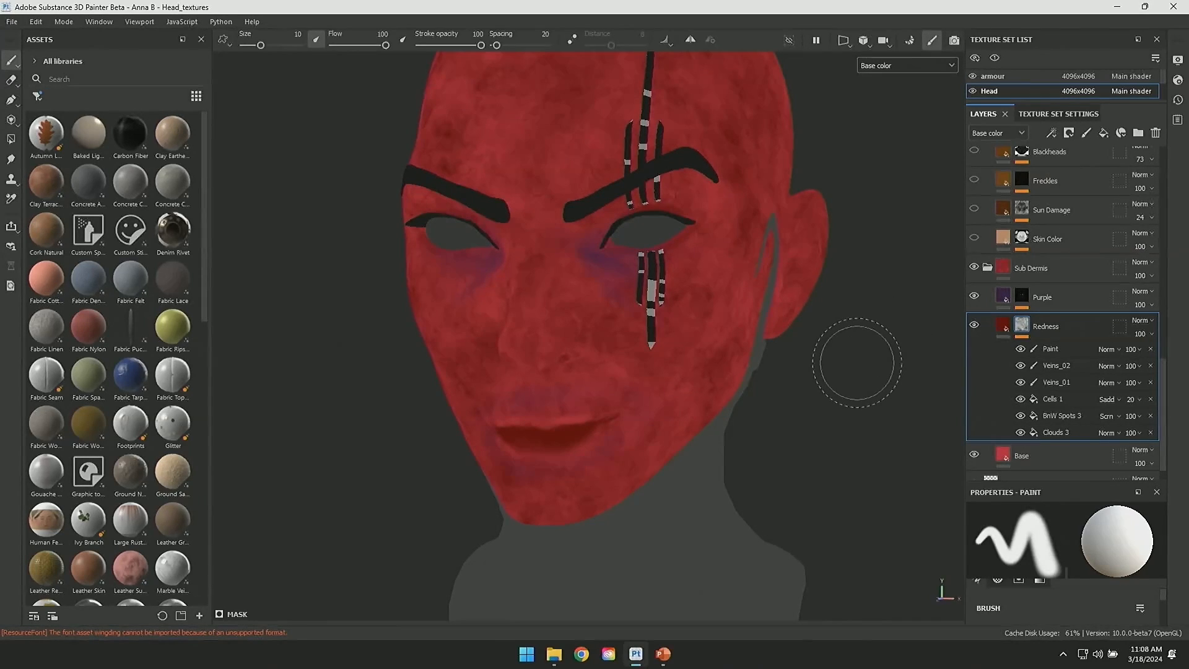
pyautogui.press('m')
pyautogui.moveTo(860, 417)
pyautogui.keyDown('alt'); pyautogui.mouseDown()
pyautogui.moveTo(872, 385)
pyautogui.moveTo(862, 451)
pyautogui.moveTo(863, 438)
pyautogui.mouseUp(); pyautogui.keyUp('alt')
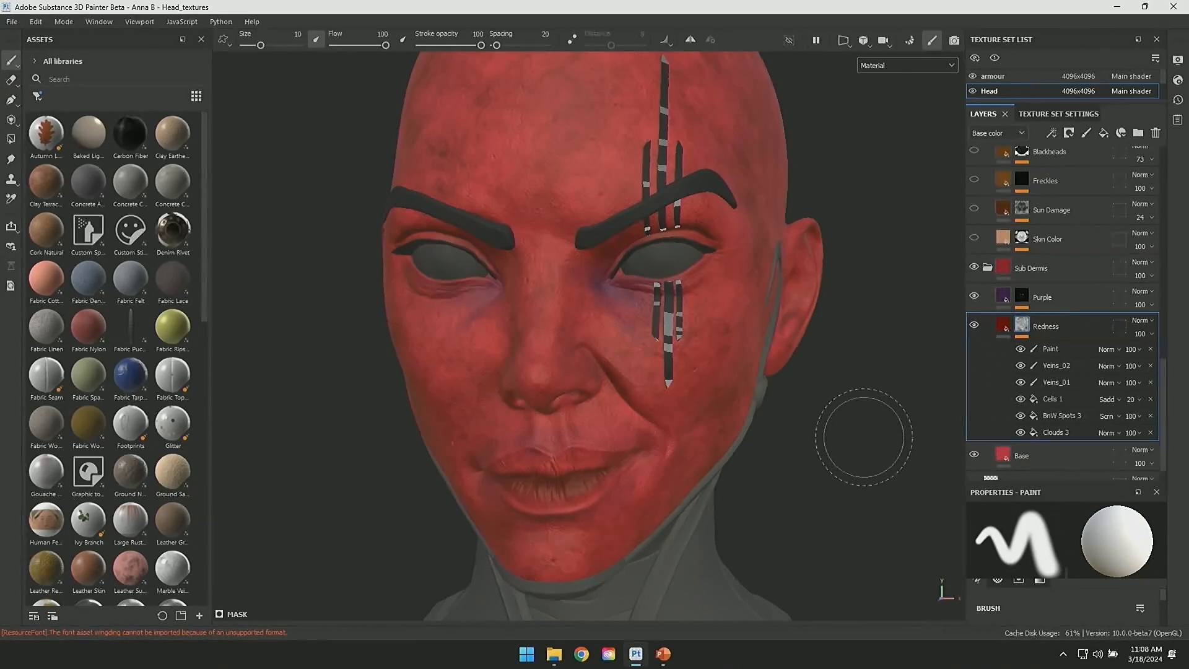
pyautogui.keyDown('alt'); pyautogui.moveTo(891, 410); pyautogui.dragTo(875, 416); pyautogui.keyUp('alt')
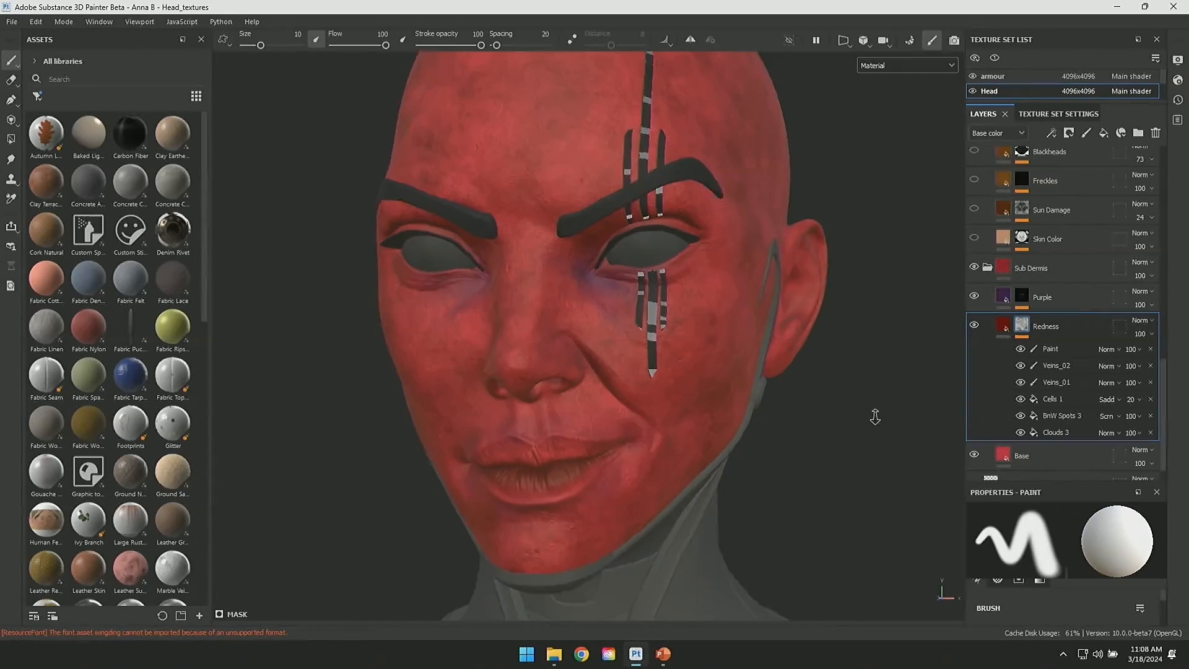
# Step: Collapse the Sub Dermis group, and show the Dermis group together with its Skin Color layer
pyautogui.keyDown('alt'); pyautogui.moveTo(875, 417); pyautogui.dragTo(881, 417, button='right'); pyautogui.keyUp('alt')
pyautogui.keyDown('alt'); pyautogui.moveTo(882, 417); pyautogui.dragTo(873, 469, button='middle'); pyautogui.keyUp('alt')
pyautogui.keyDown('alt'); pyautogui.moveTo(873, 470); pyautogui.dragTo(880, 464, button='right'); pyautogui.keyUp('alt')
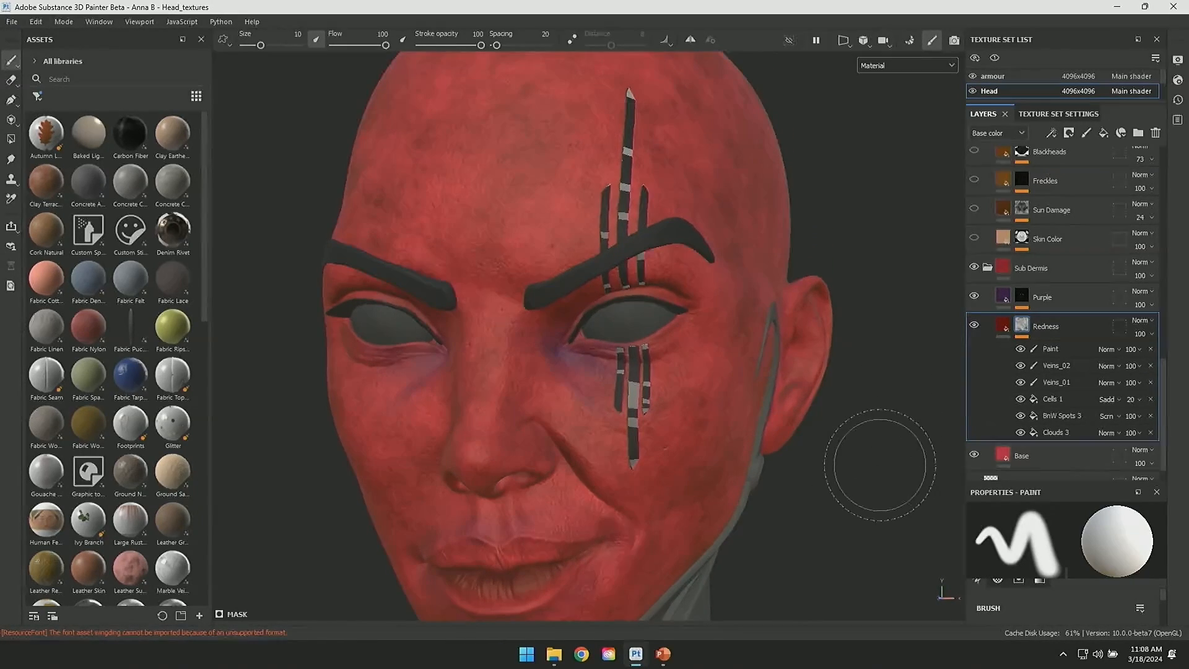
pyautogui.moveTo(880, 465)
pyautogui.keyDown('alt'); pyautogui.mouseDown()
pyautogui.moveTo(903, 520)
pyautogui.moveTo(844, 417)
pyautogui.mouseUp(); pyautogui.keyUp('alt')
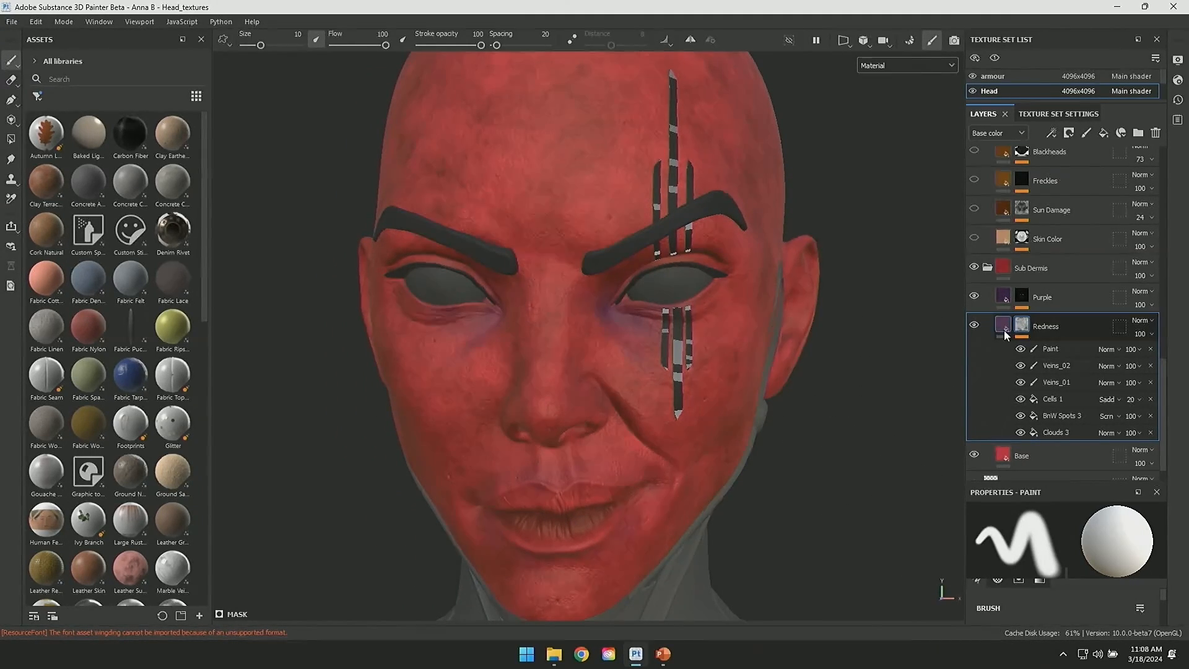
pyautogui.click(986, 269)
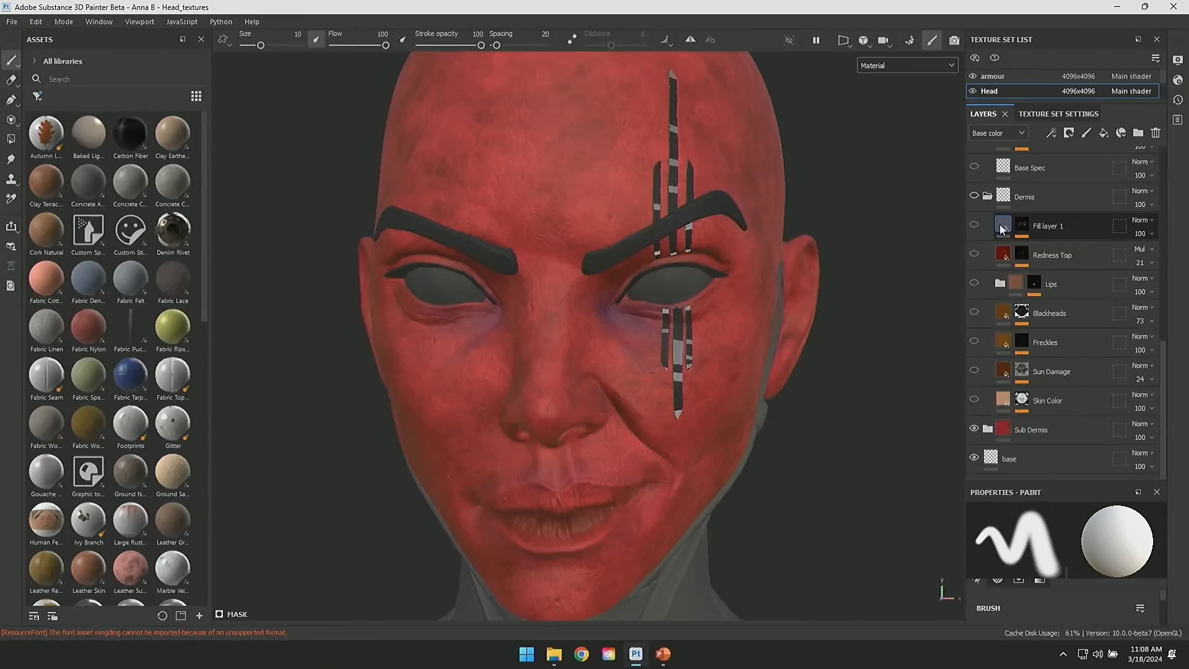
pyautogui.click(974, 196)
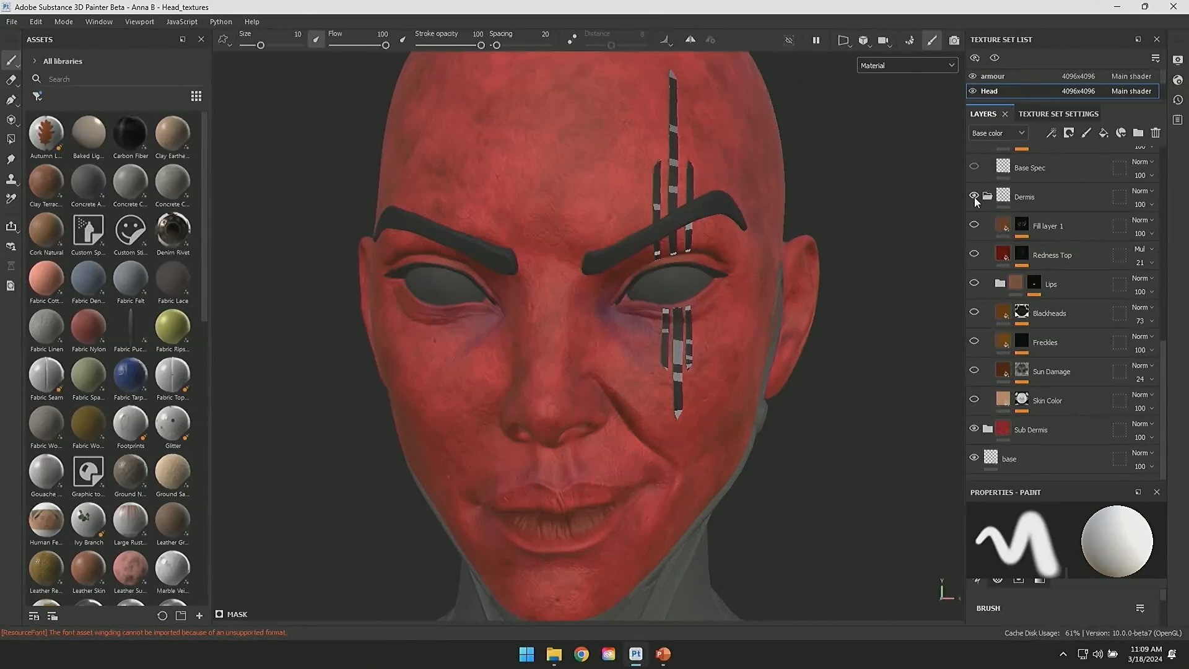
pyautogui.click(974, 400)
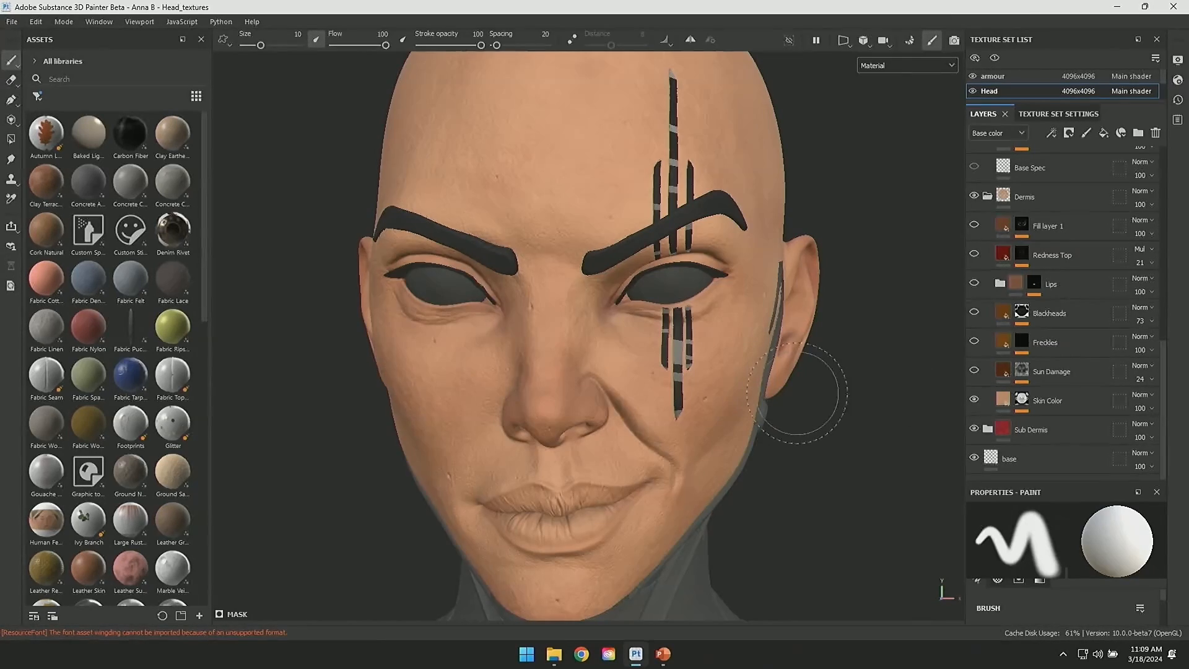
# Step: Examine the skin colour close up, then display the Skin Color mask with its upper two Paint effects hidden
pyautogui.keyDown('alt'); pyautogui.moveTo(857, 438); pyautogui.dragTo(787, 428); pyautogui.keyUp('alt')
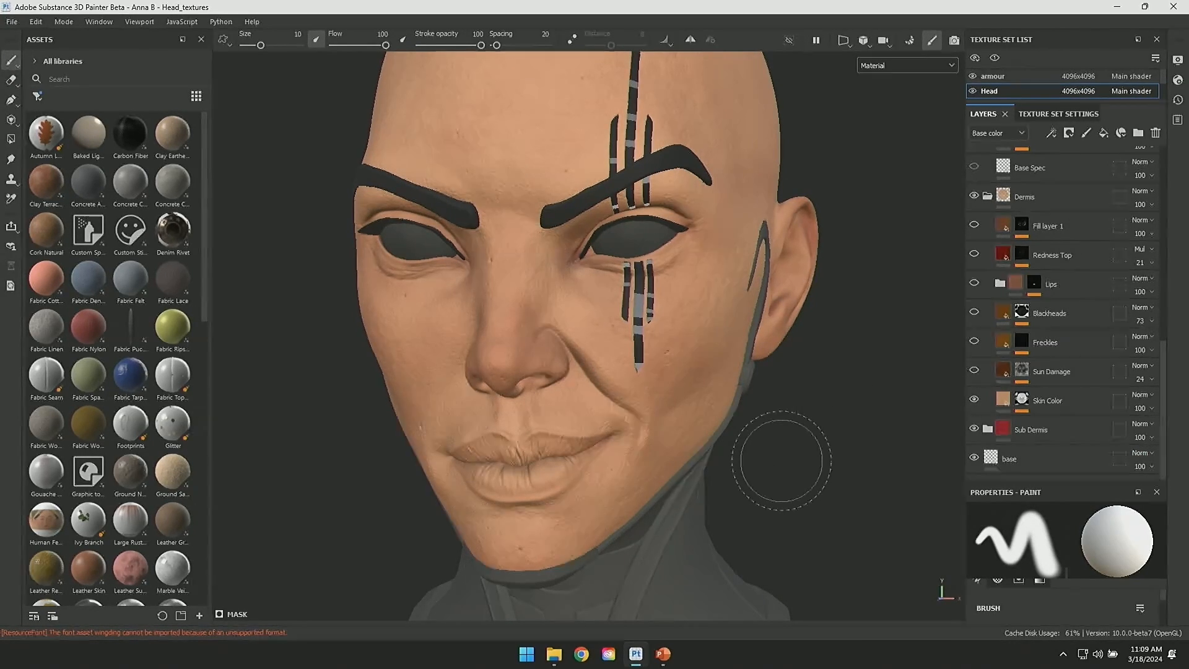
pyautogui.keyDown('alt'); pyautogui.moveTo(836, 451); pyautogui.dragTo(873, 507, button='right'); pyautogui.keyUp('alt')
pyautogui.moveTo(873, 508)
pyautogui.keyDown('alt'); pyautogui.mouseDown()
pyautogui.moveTo(818, 481)
pyautogui.moveTo(848, 478)
pyautogui.moveTo(549, 177)
pyautogui.mouseUp(); pyautogui.keyUp('alt')
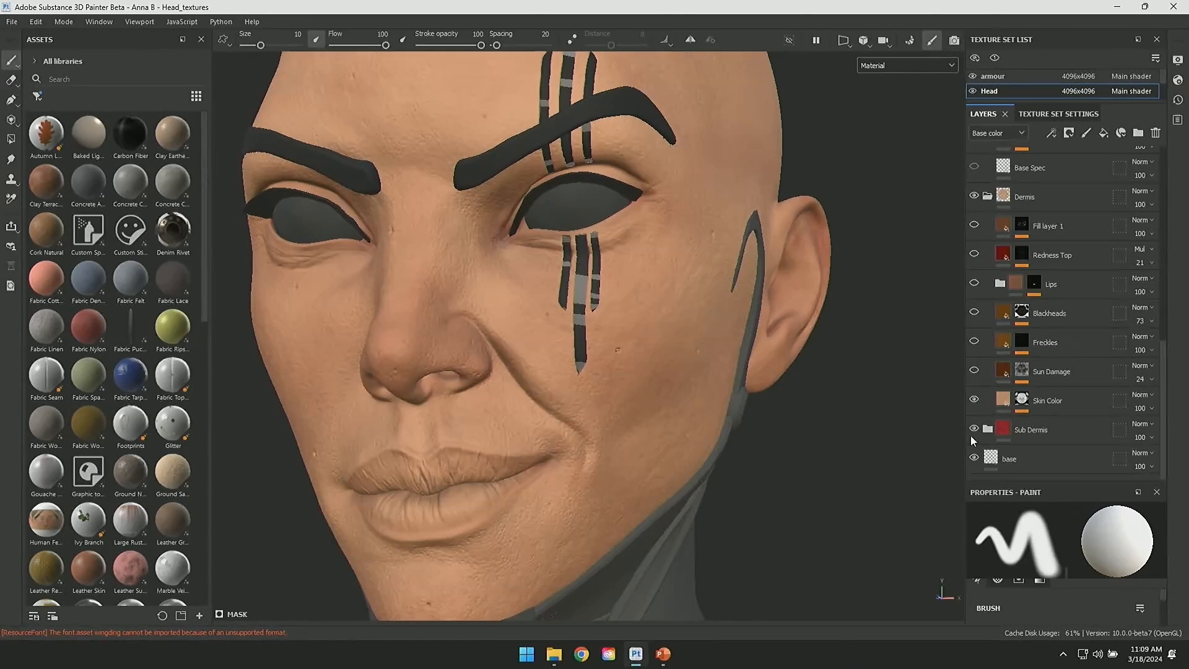
pyautogui.keyDown('alt'); pyautogui.click(1022, 399); pyautogui.keyUp('alt')
pyautogui.keyDown('alt'); pyautogui.moveTo(904, 461); pyautogui.dragTo(832, 414); pyautogui.keyUp('alt')
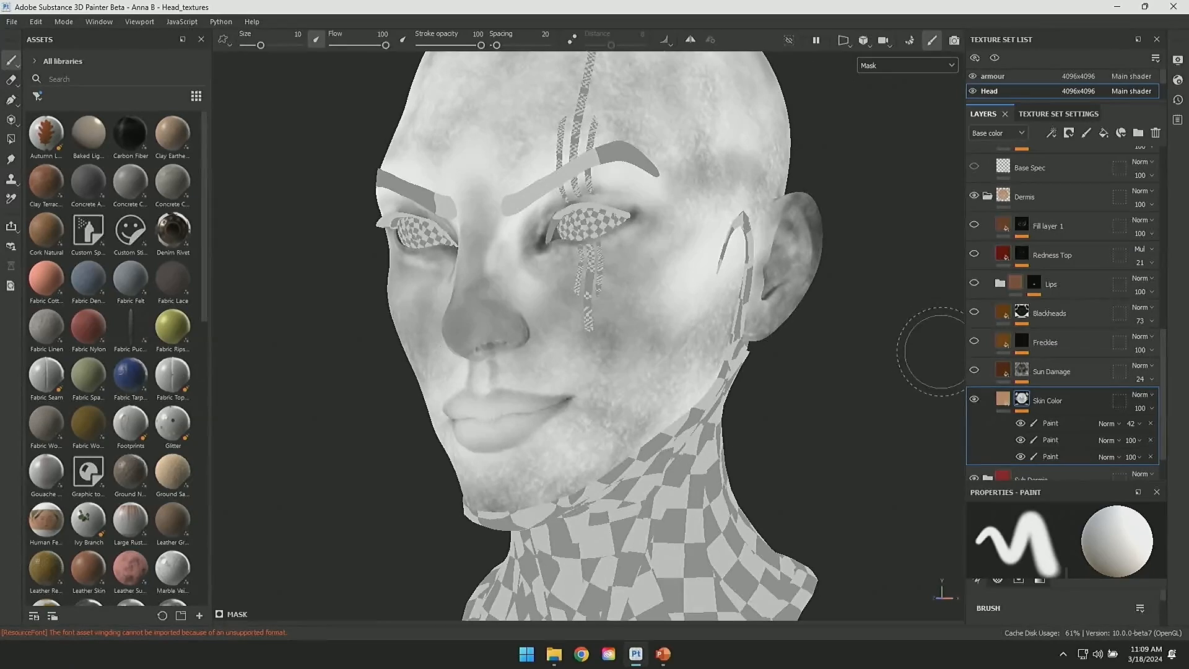
pyautogui.click(1020, 440)
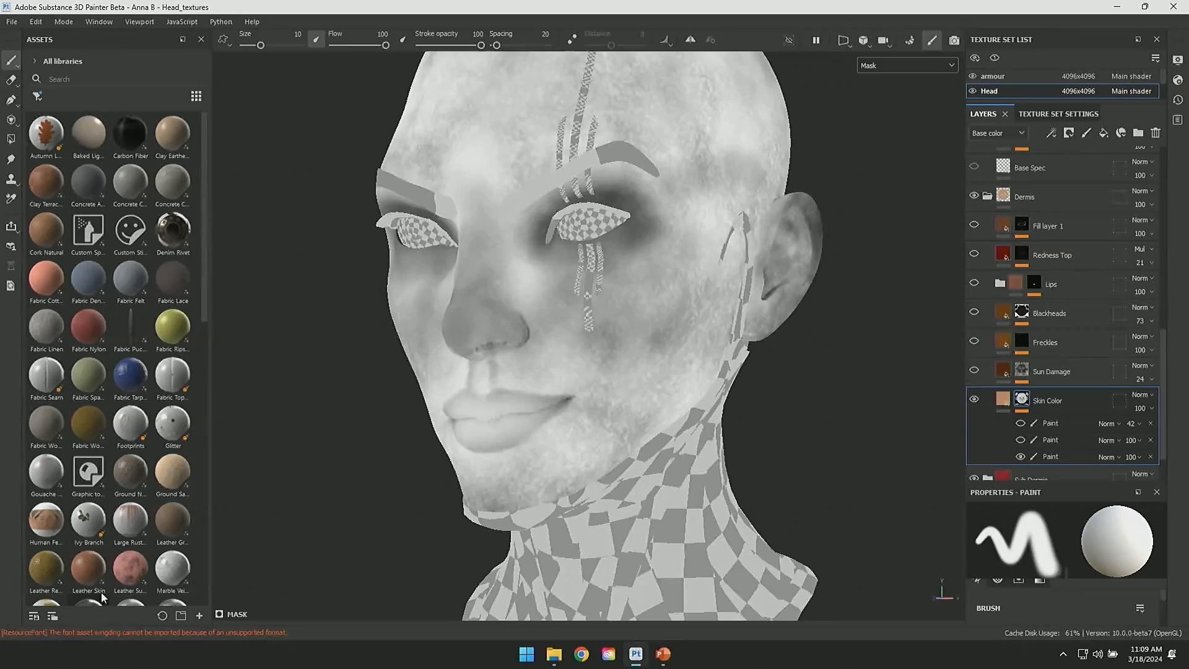
# Step: Filter the asset library to show only brushes
pyautogui.click(36, 63)
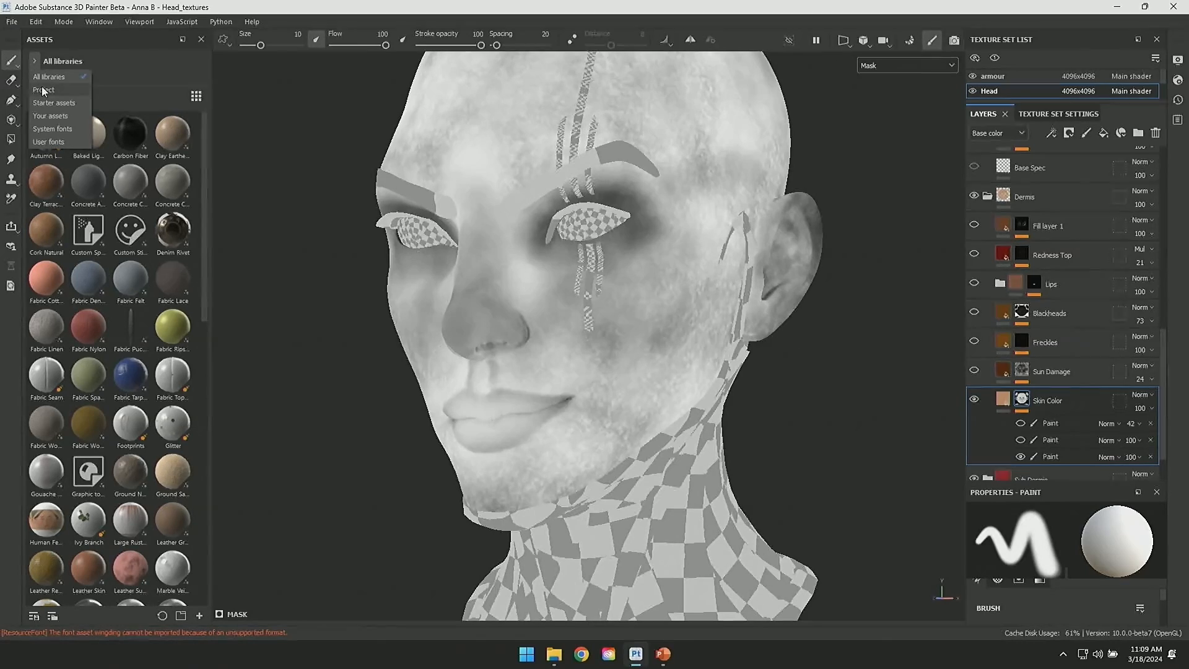
pyautogui.click(121, 66)
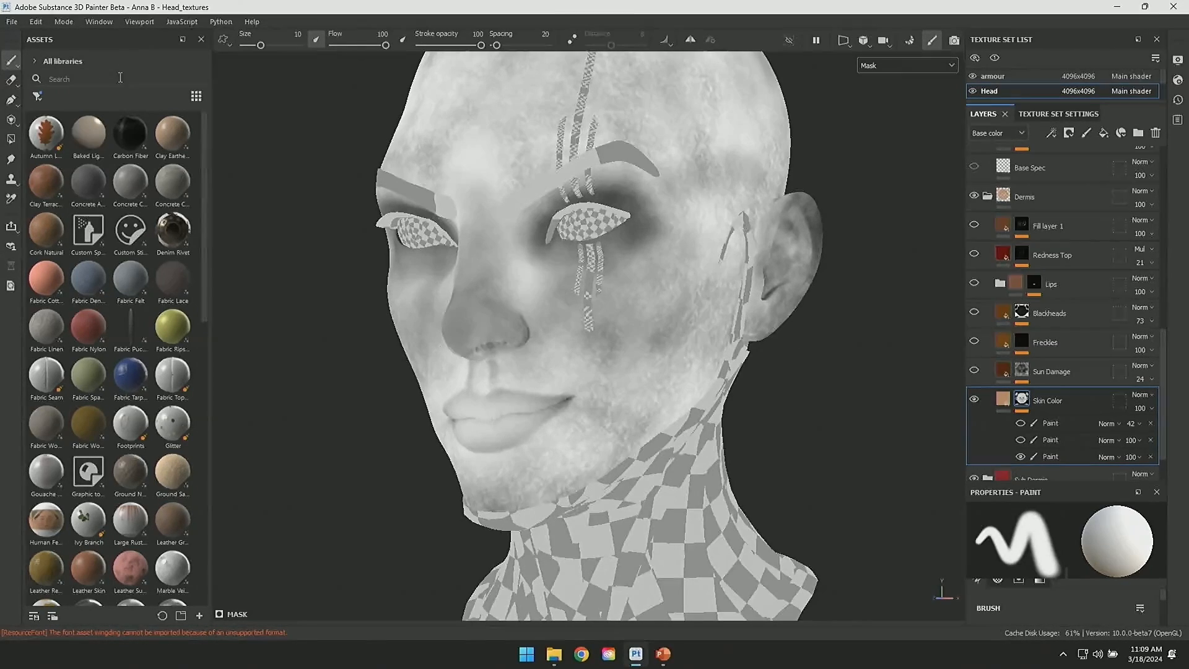
pyautogui.scroll(-5, 164, 511)
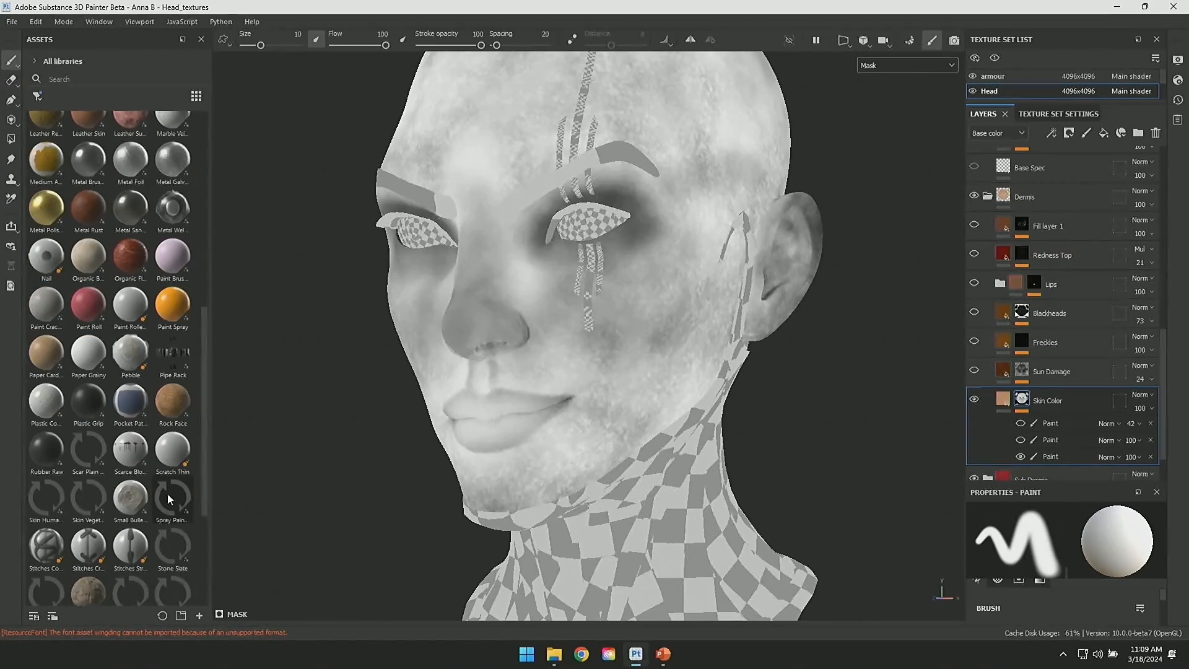
pyautogui.scroll(-3, 166, 495)
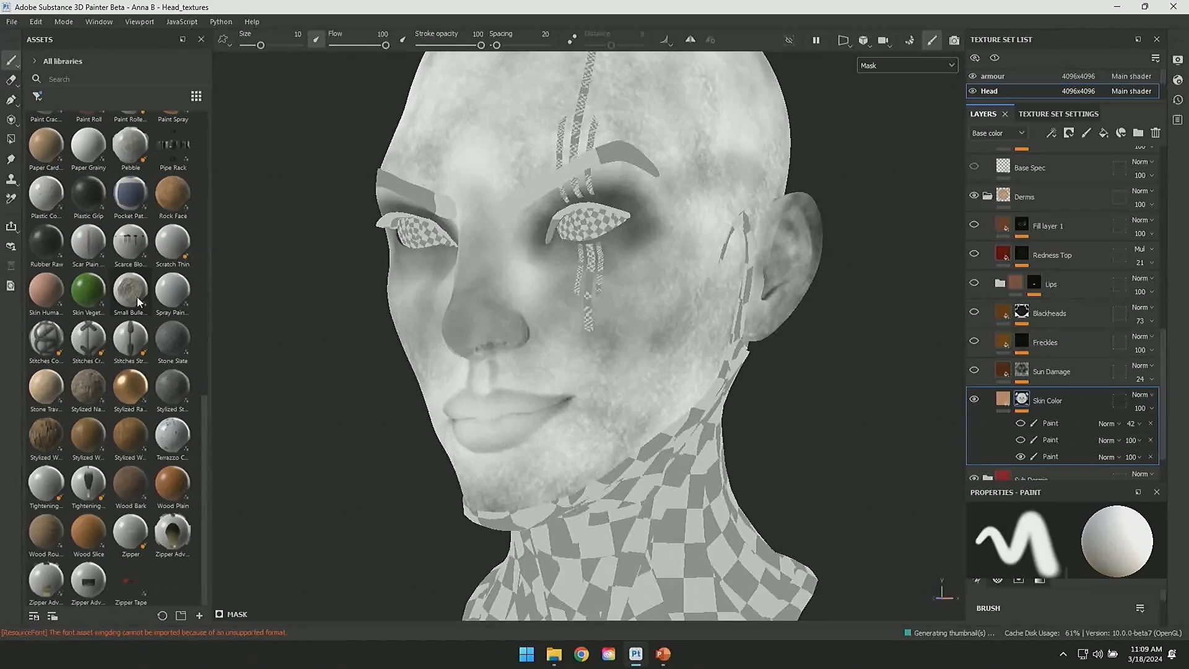
pyautogui.click(38, 97)
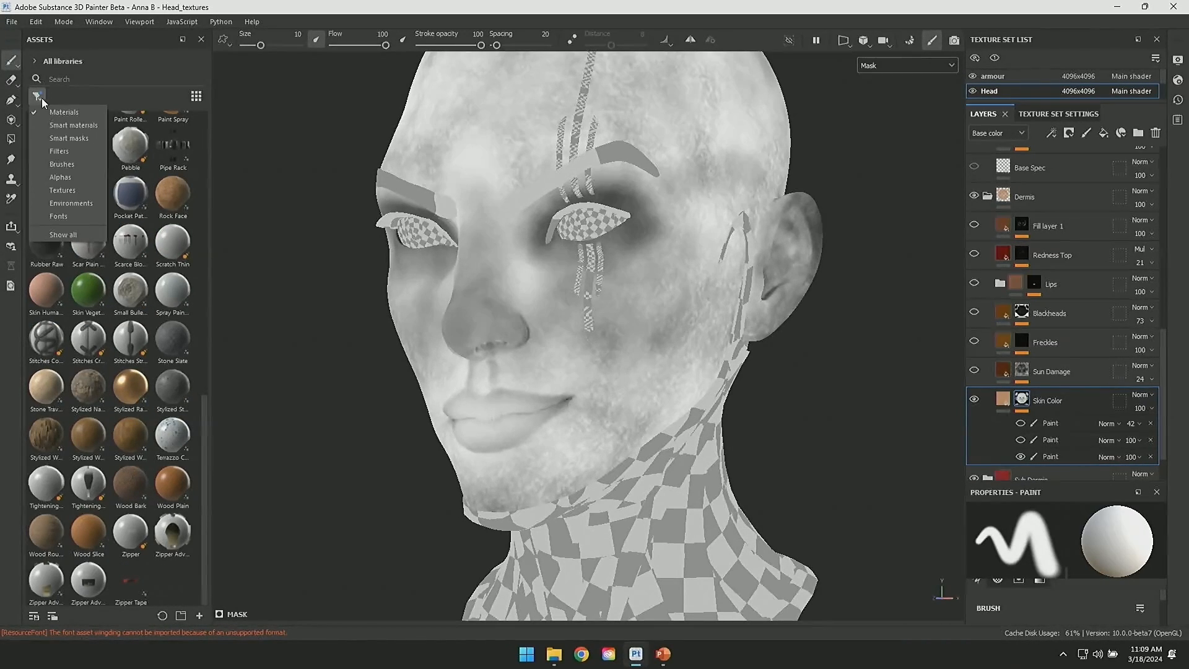
pyautogui.click(62, 164)
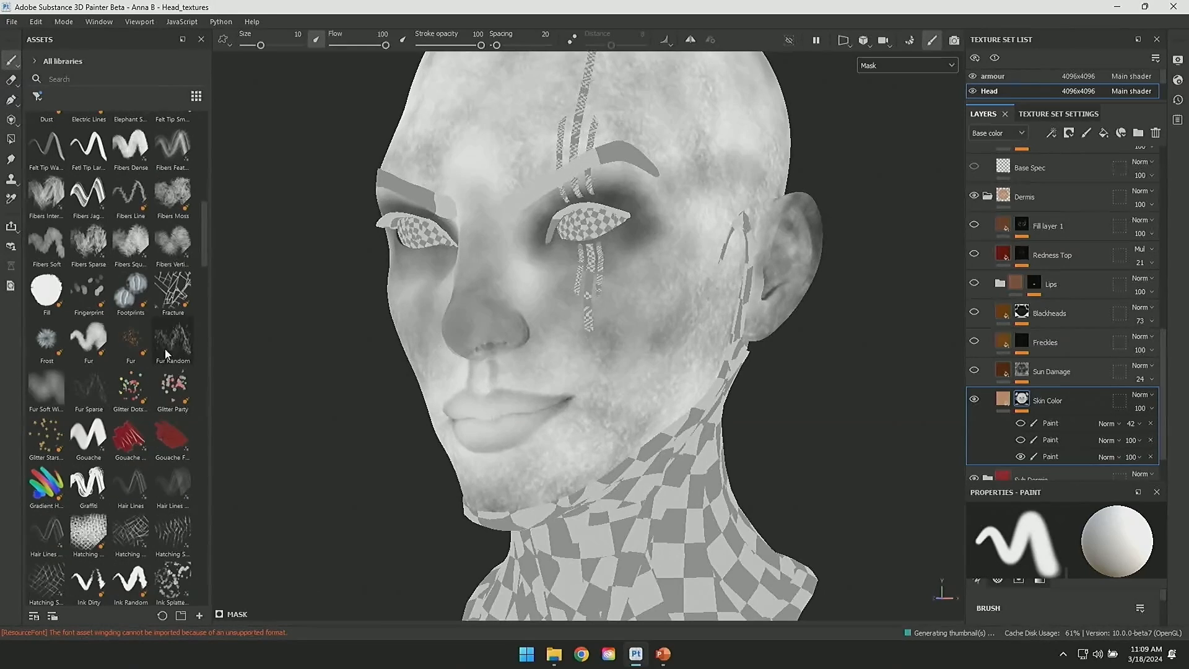
# Step: Search the brushes for "smo", clear the search and browse the full brush list
pyautogui.click(97, 77)
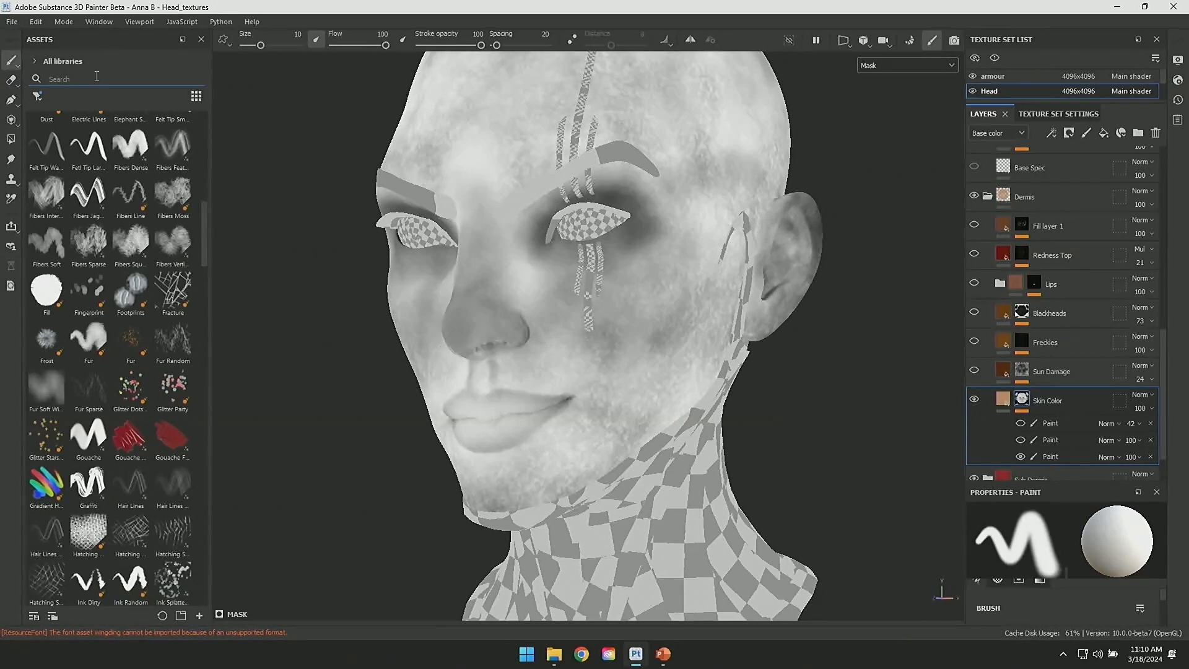
pyautogui.write('sm')
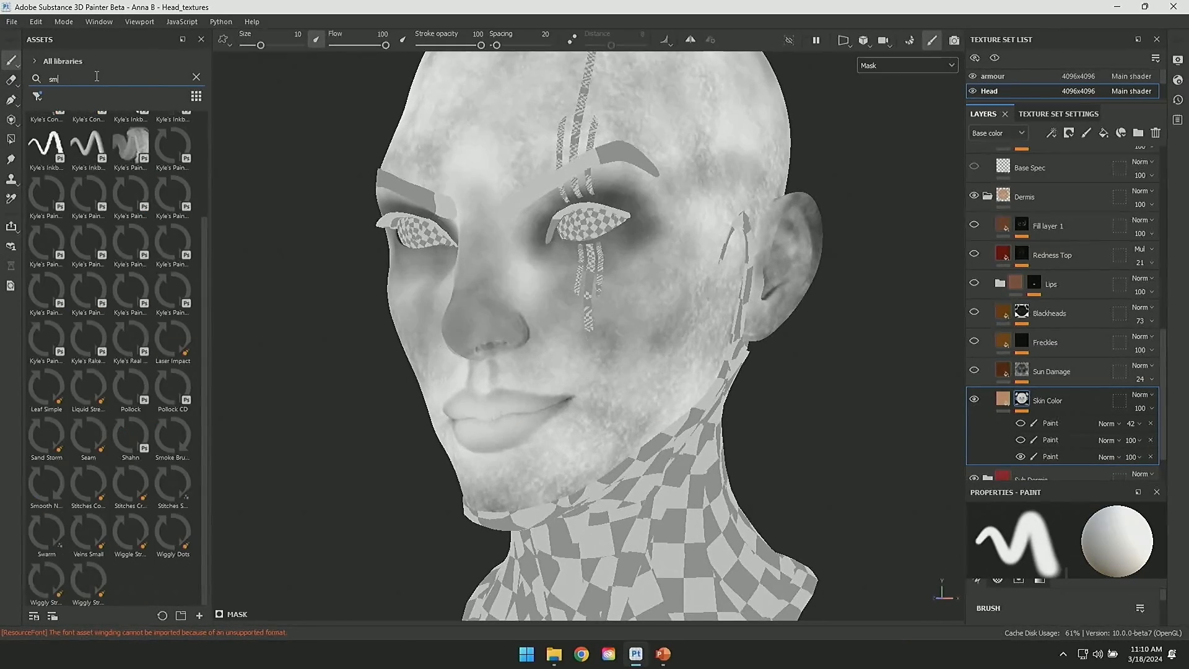
pyautogui.write('o')
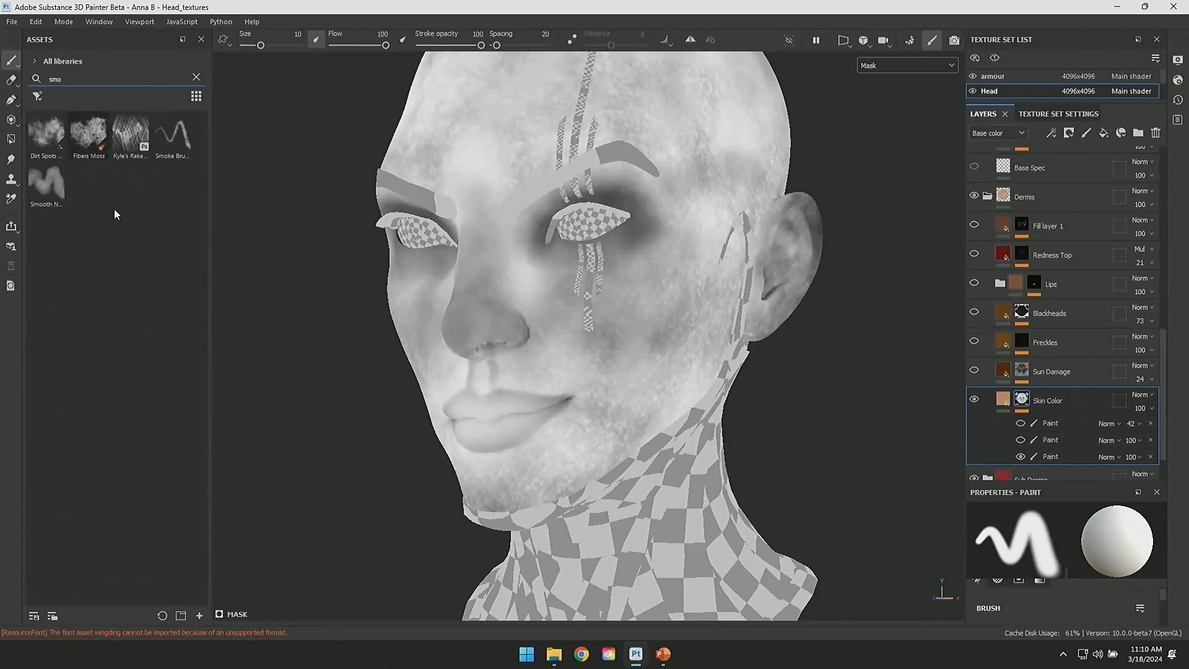
pyautogui.moveTo(50, 190)
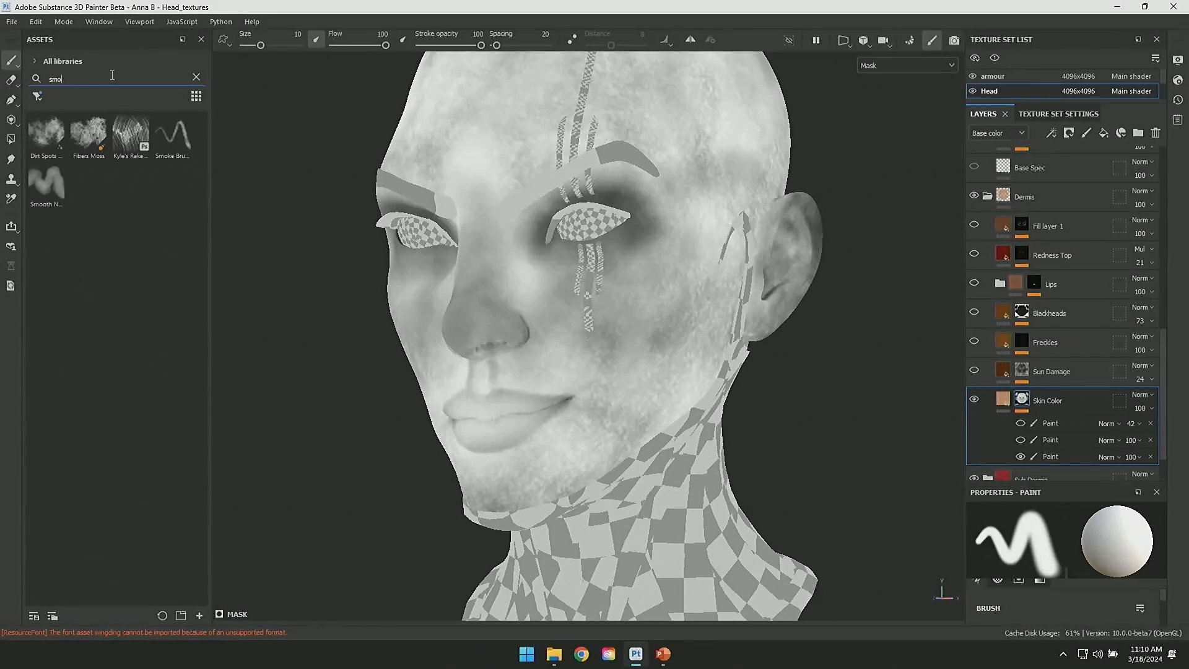
pyautogui.doubleClick(93, 83)
pyautogui.press('BackSpace')
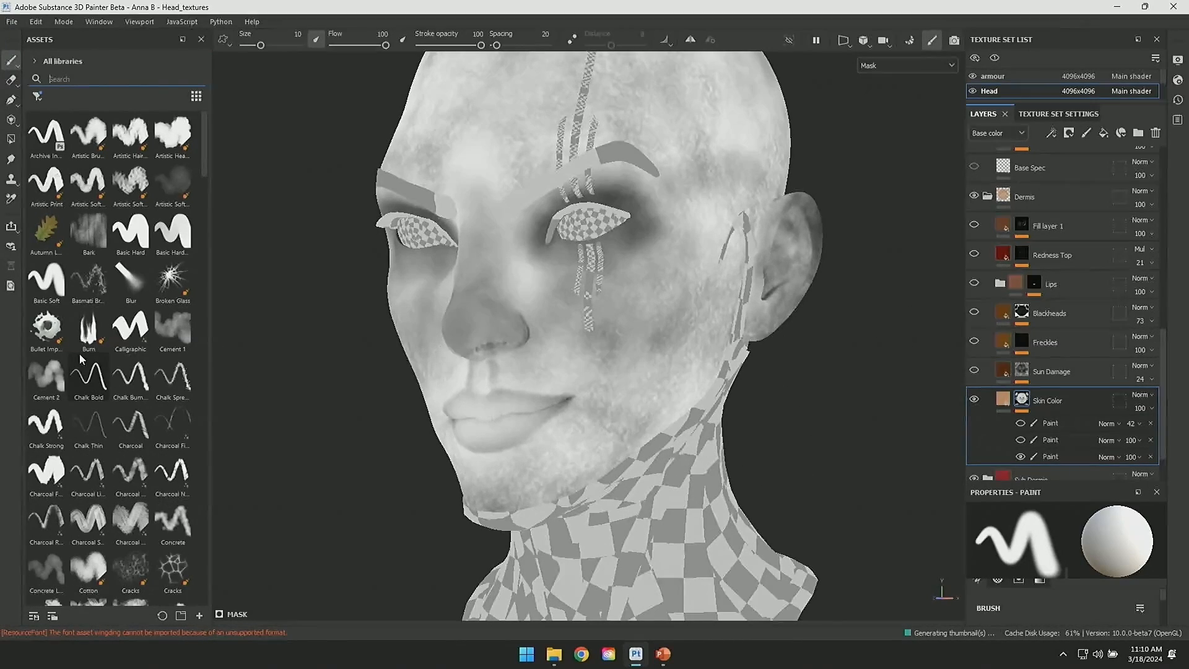
pyautogui.scroll(-5, 106, 402)
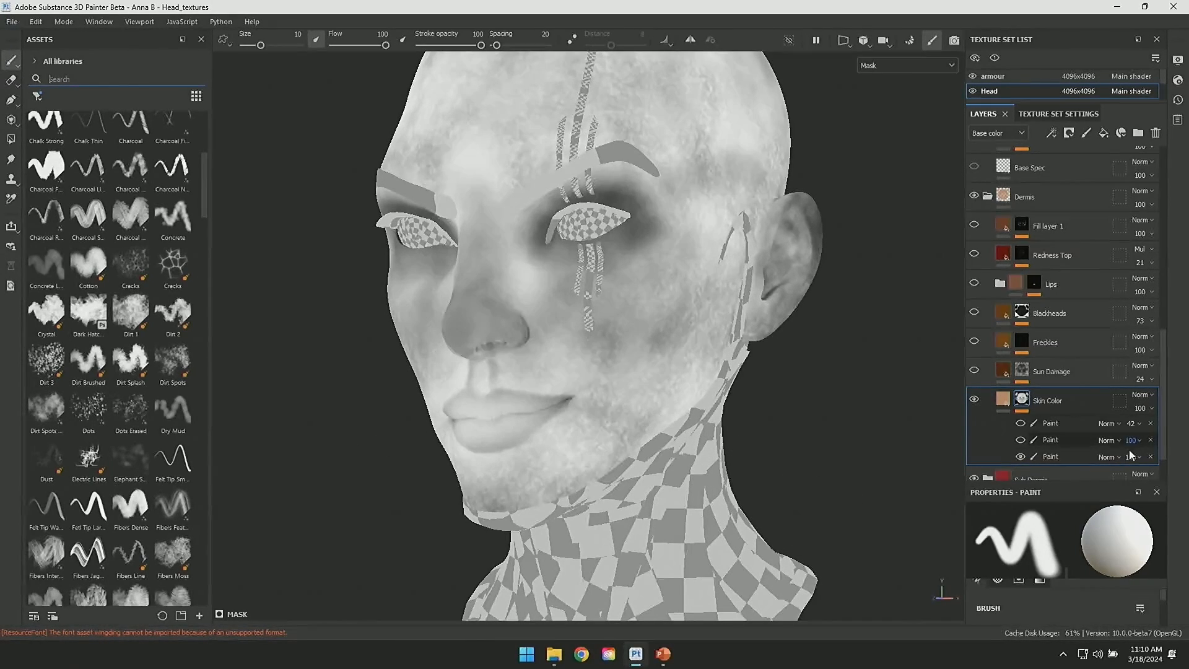
# Step: Toggle the middle Paint effect of the Skin Color mask to compare its contribution, and leave it shown
pyautogui.click(1020, 441)
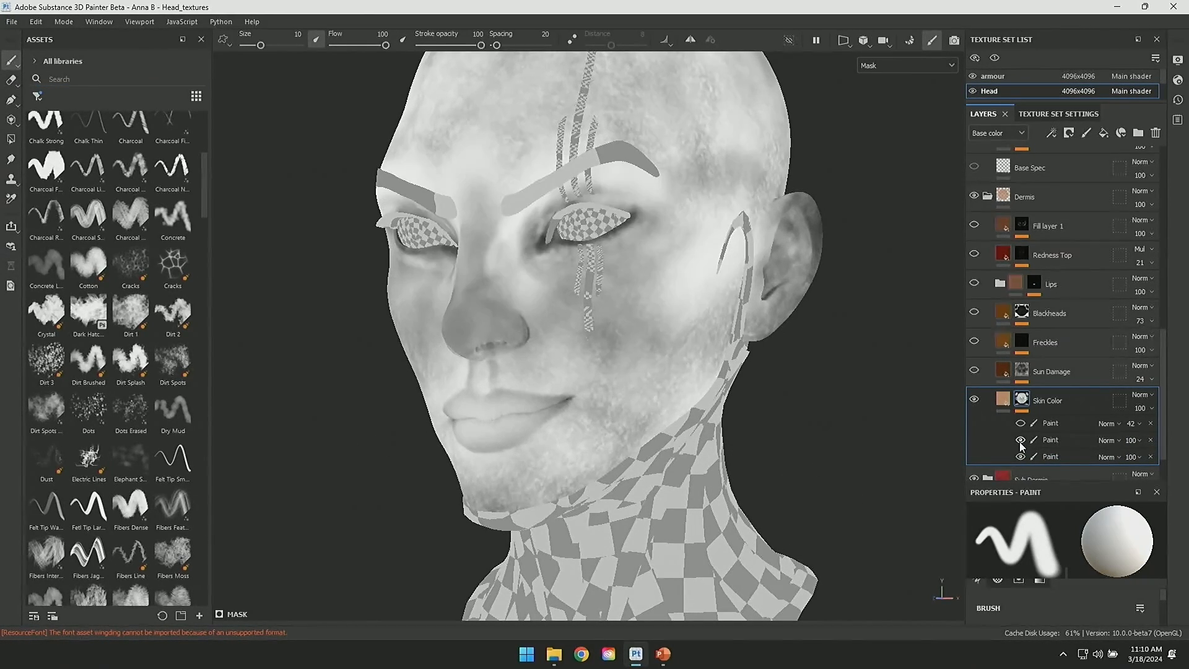
pyautogui.click(1021, 440)
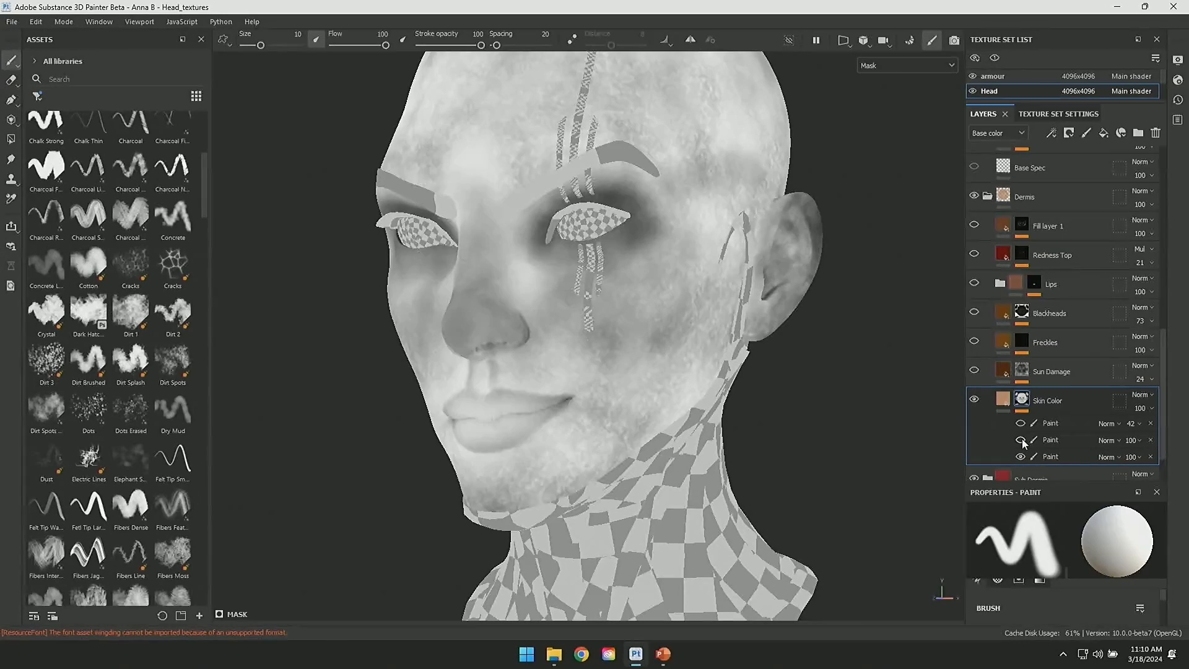
pyautogui.click(1021, 441)
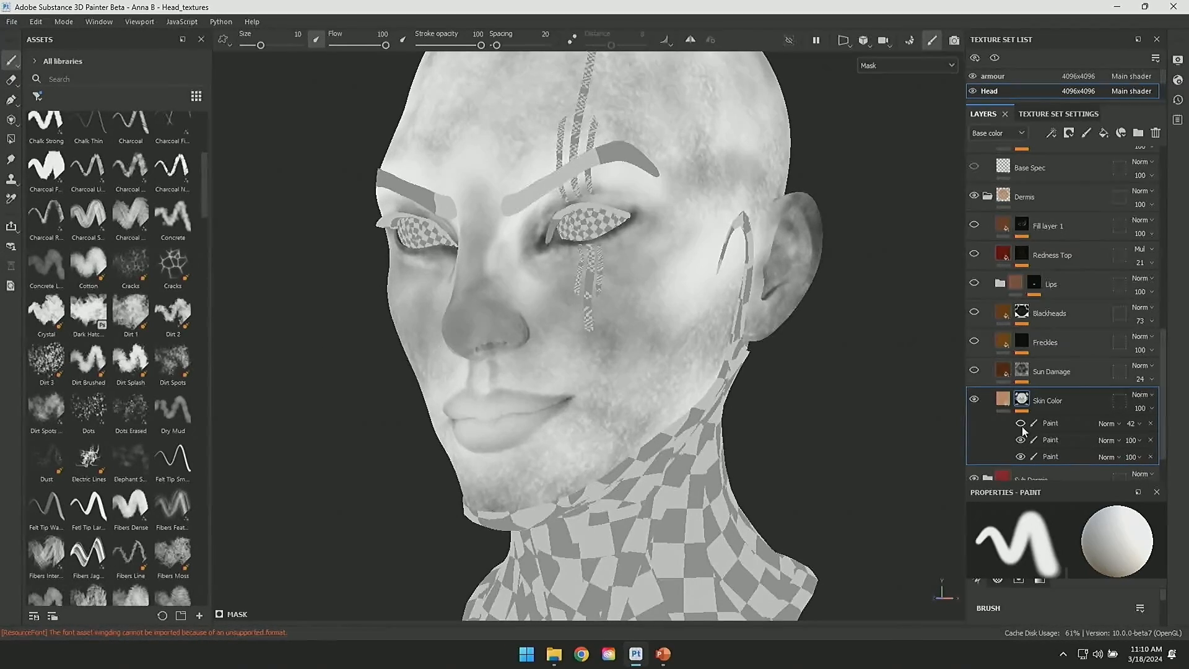
pyautogui.click(1022, 425)
# Step: View the face in the lit Material view and toggle the Skin Color mask's topmost Paint effect to compare the result
pyautogui.press('m')
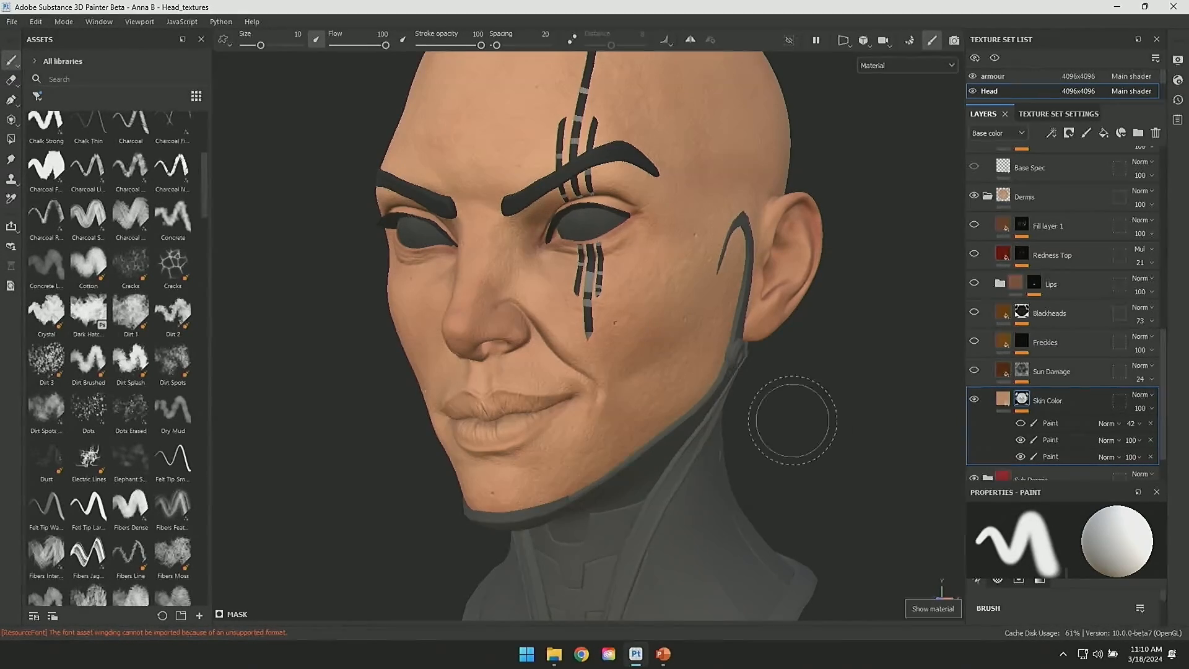
pyautogui.keyDown('alt'); pyautogui.moveTo(844, 405); pyautogui.dragTo(875, 398); pyautogui.keyUp('alt')
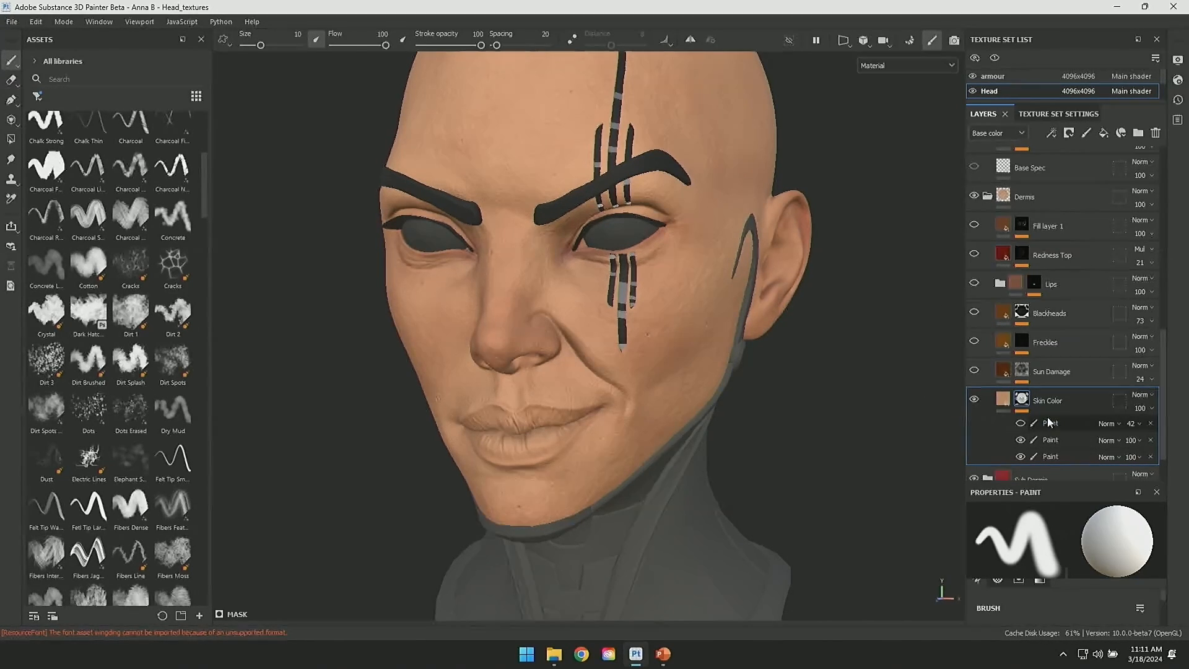
pyautogui.click(1023, 424)
pyautogui.click(1023, 424)
pyautogui.click(1023, 424)
pyautogui.keyDown('alt'); pyautogui.moveTo(911, 422); pyautogui.dragTo(852, 454); pyautogui.keyUp('alt')
pyautogui.keyDown('alt'); pyautogui.moveTo(853, 453); pyautogui.dragTo(844, 478, button='middle'); pyautogui.keyUp('alt')
pyautogui.keyDown('alt'); pyautogui.moveTo(845, 478); pyautogui.dragTo(849, 506, button='right'); pyautogui.keyUp('alt')
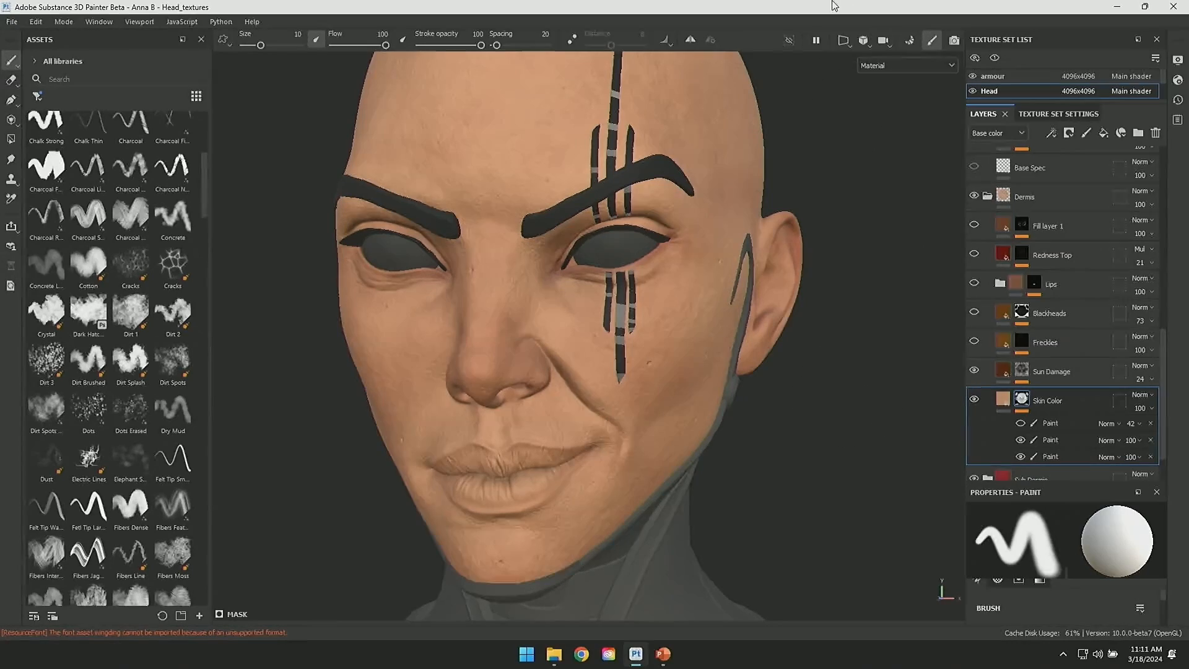
# Step: View the face in the Base color channel and toggle the Sun Damage layer off and on to compare its contribution
pyautogui.click(897, 69)
pyautogui.click(884, 119)
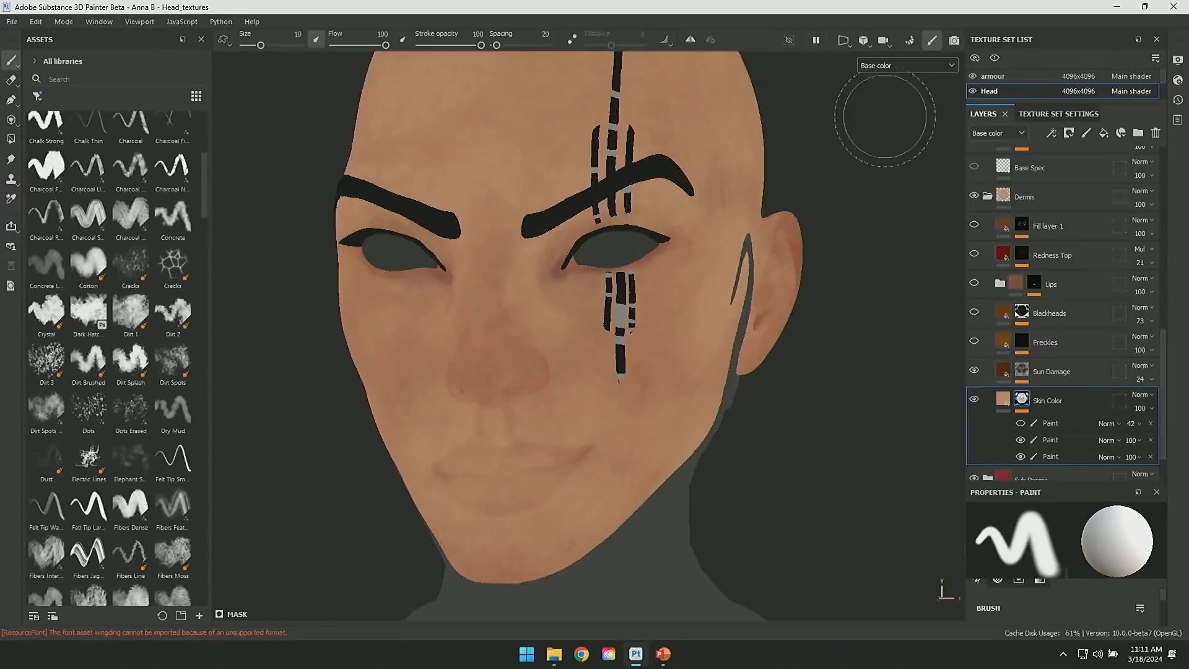
pyautogui.keyDown('alt'); pyautogui.moveTo(861, 389); pyautogui.dragTo(840, 464, button='right'); pyautogui.keyUp('alt')
pyautogui.keyDown('alt'); pyautogui.moveTo(839, 465); pyautogui.dragTo(887, 419, button='middle'); pyautogui.keyUp('alt')
pyautogui.click(974, 371)
pyautogui.click(974, 370)
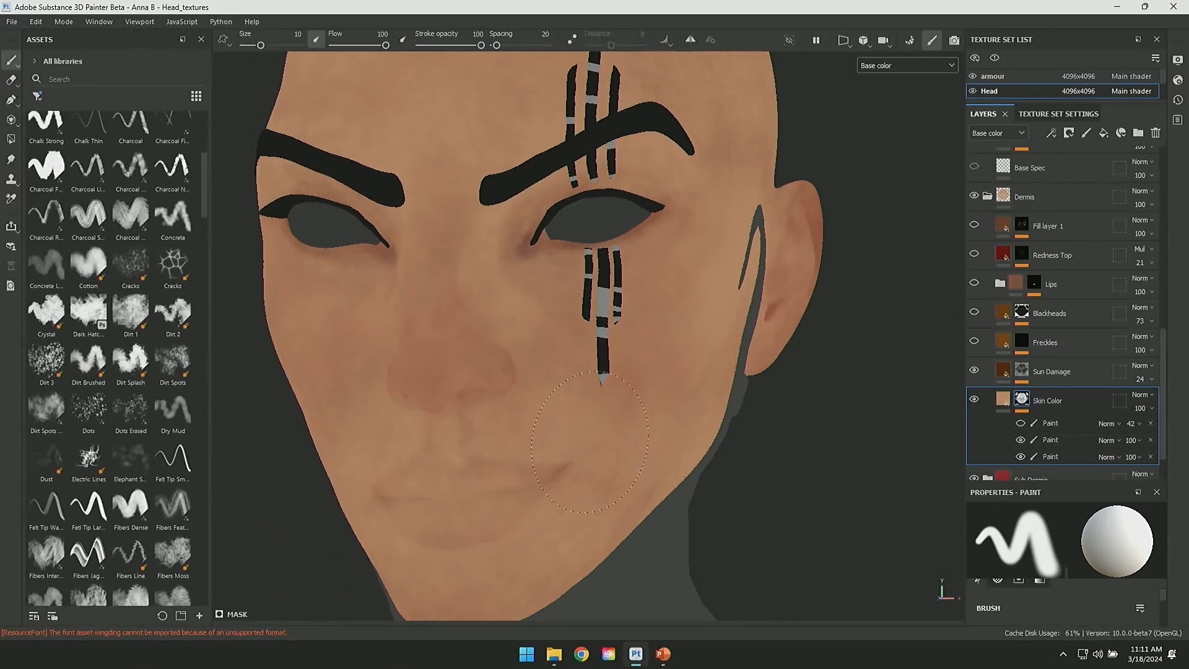
# Step: Display the Sun Damage mask, select its PO paint effect and toggle the Sharpen filter off and on
pyautogui.click(1007, 371)
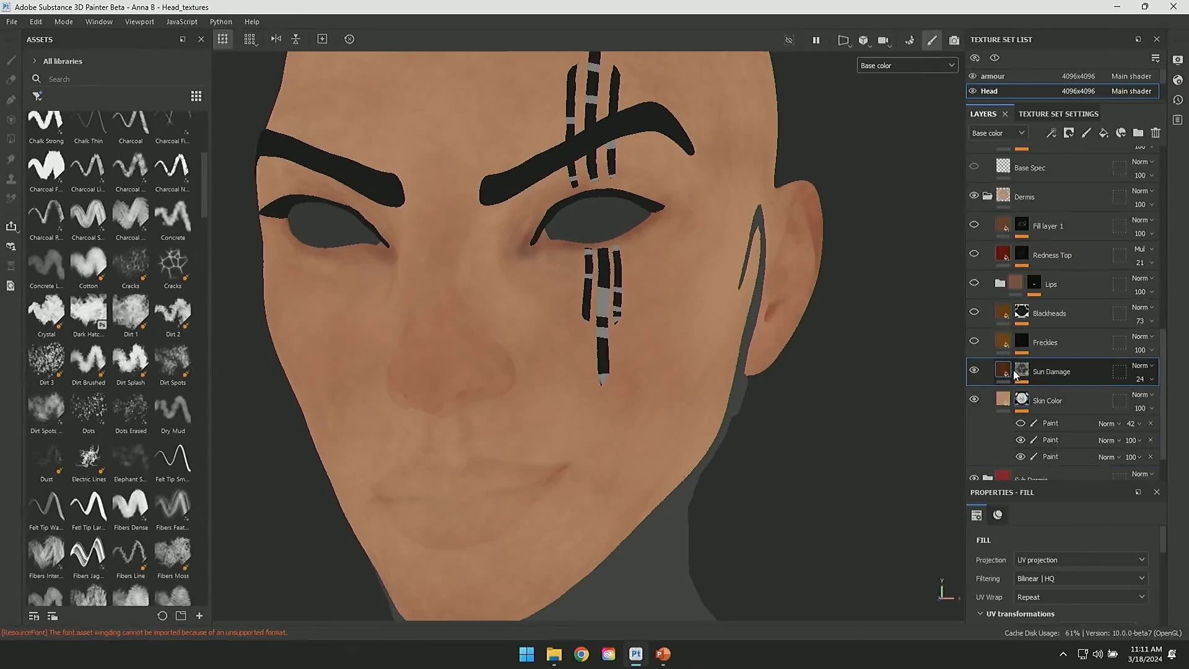
pyautogui.keyDown('alt'); pyautogui.click(1022, 371); pyautogui.keyUp('alt')
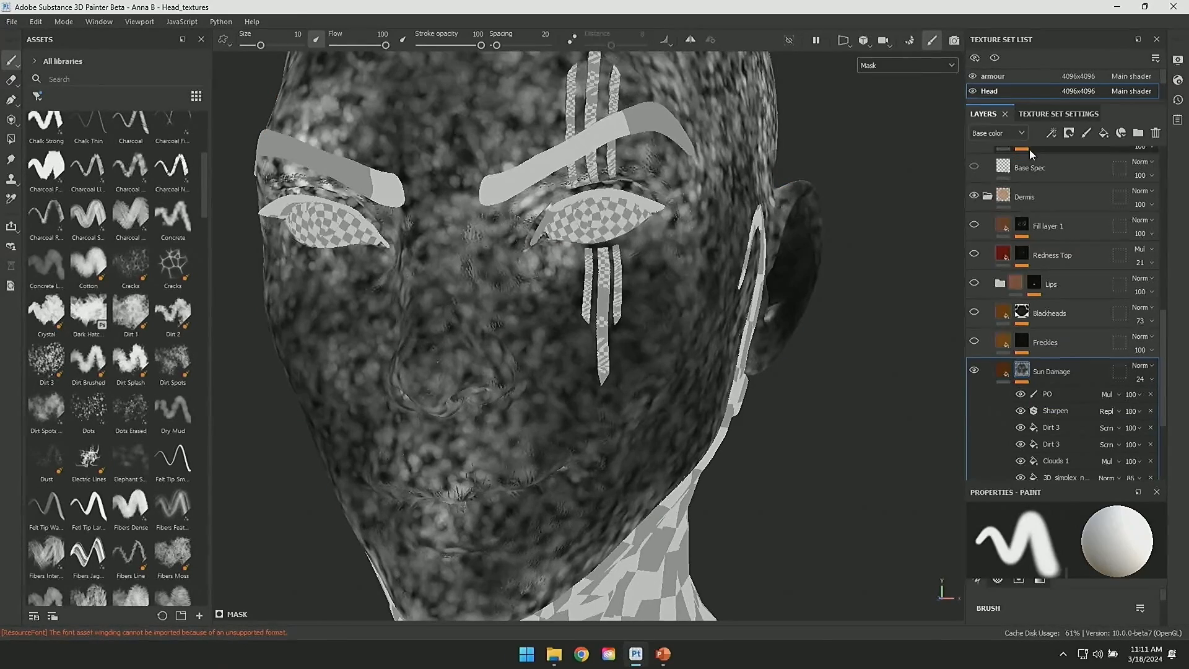
pyautogui.scroll(3, 1016, 210)
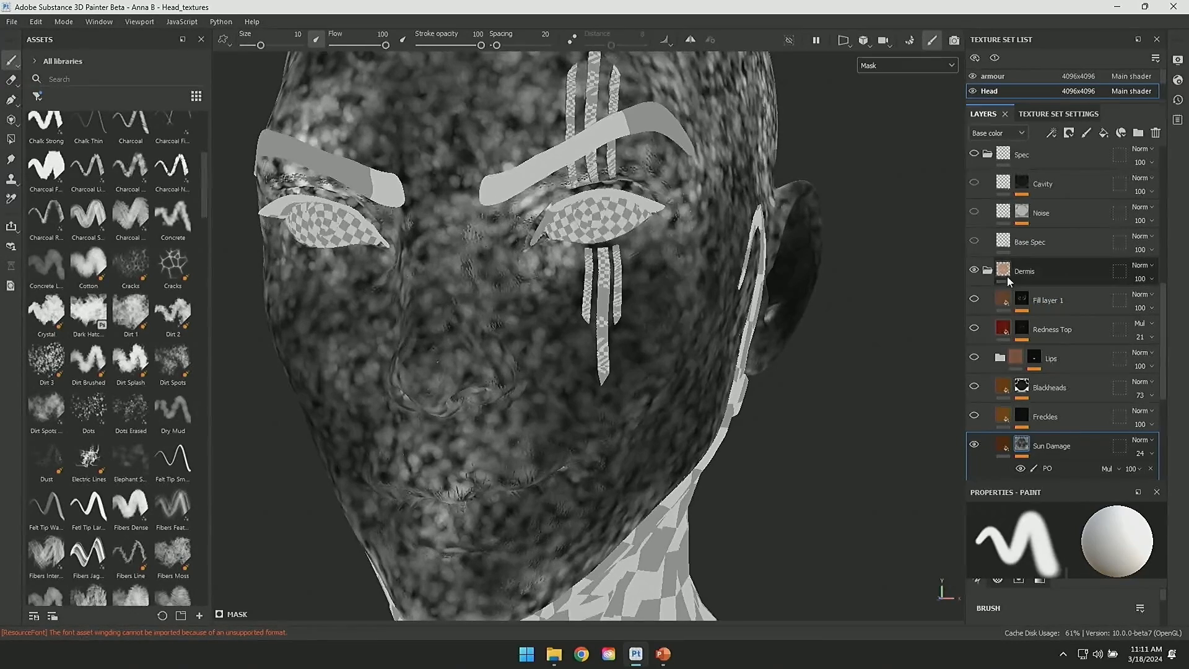
pyautogui.click(1026, 471)
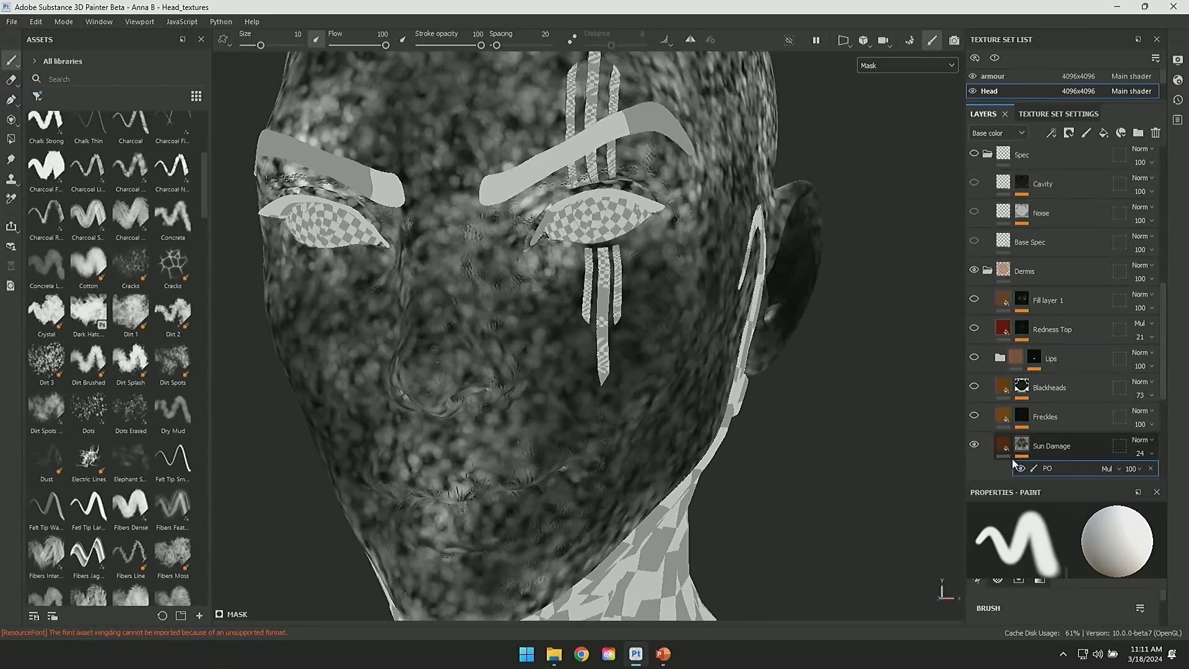
pyautogui.scroll(-3, 1012, 458)
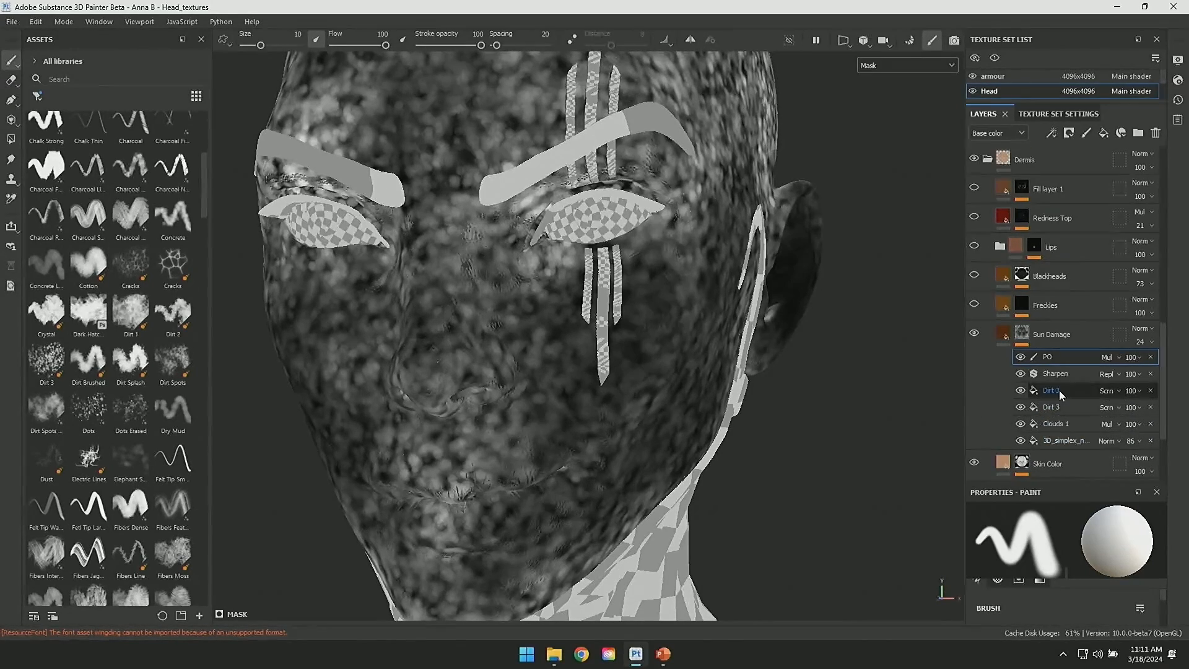
pyautogui.click(1021, 374)
pyautogui.click(1021, 373)
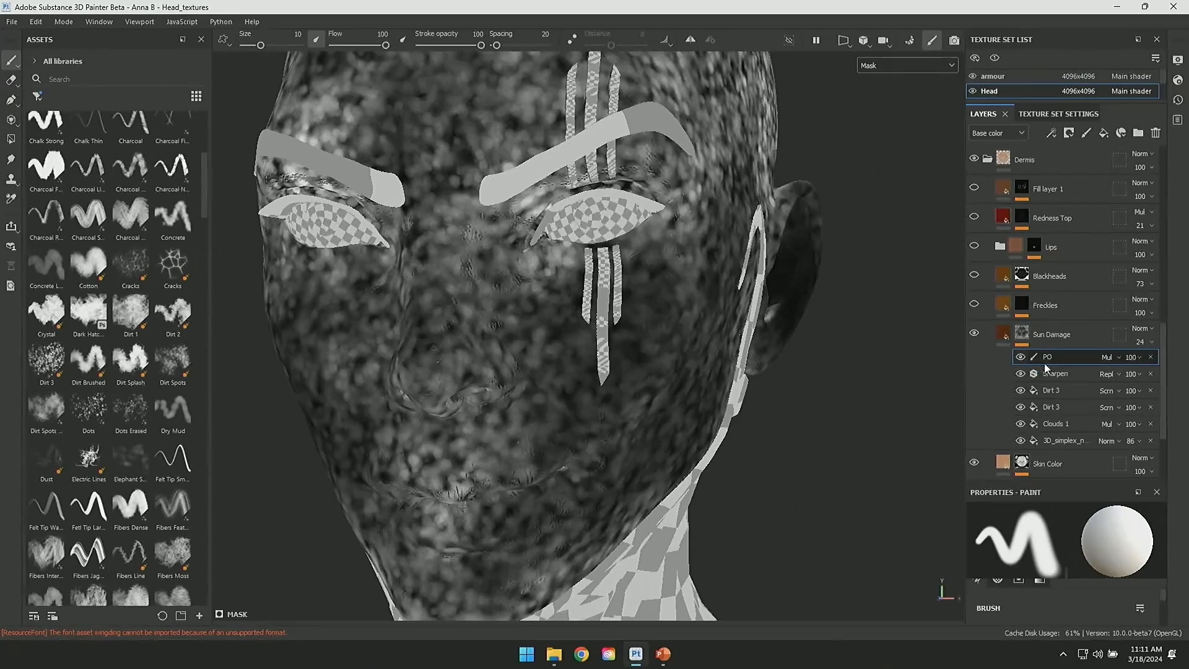
# Step: Toggle the Sun Damage mask's PO paint effect off and on to compare its contribution, and return to the Material view
pyautogui.click(1021, 357)
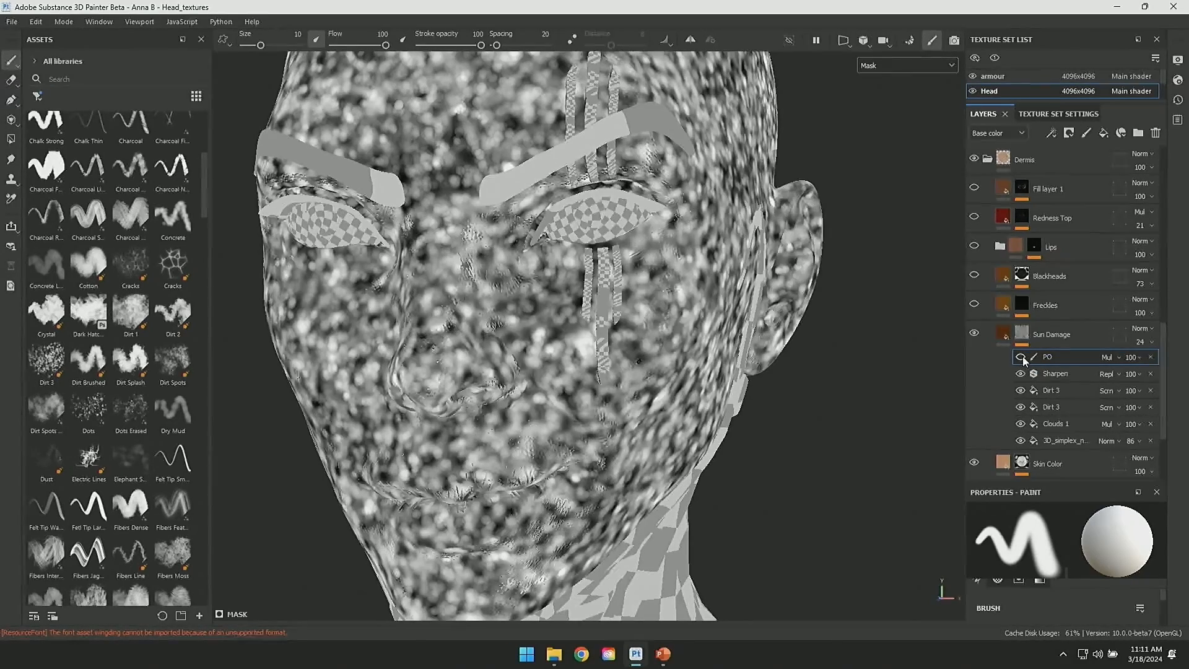
pyautogui.click(1020, 357)
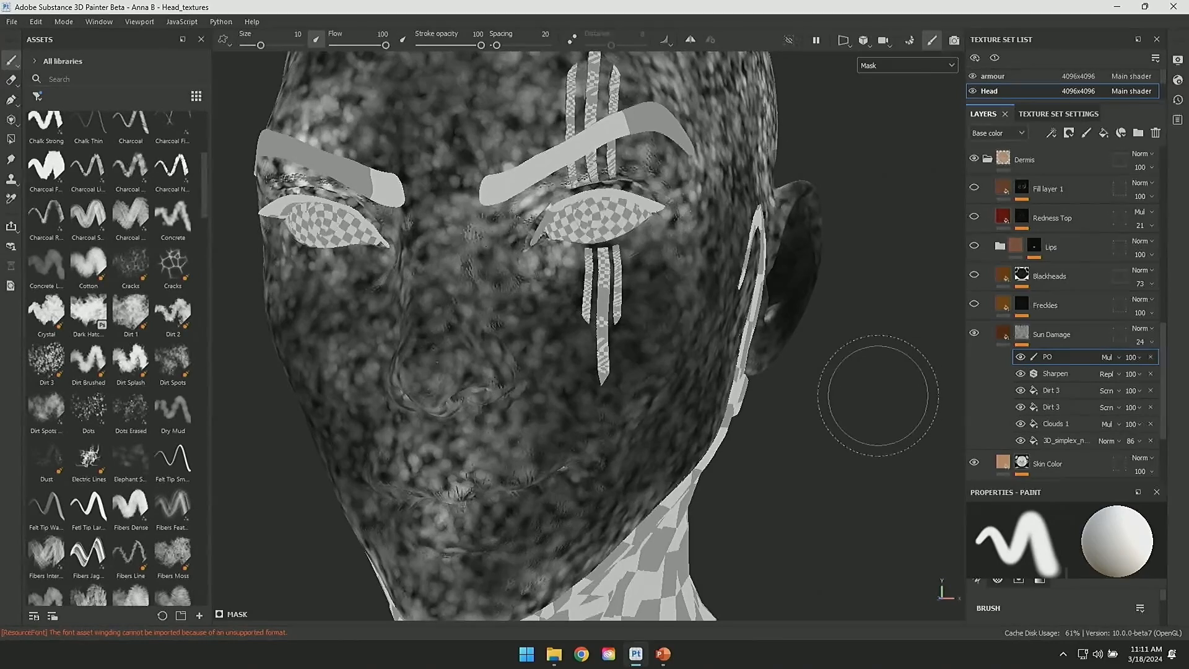
pyautogui.press('m')
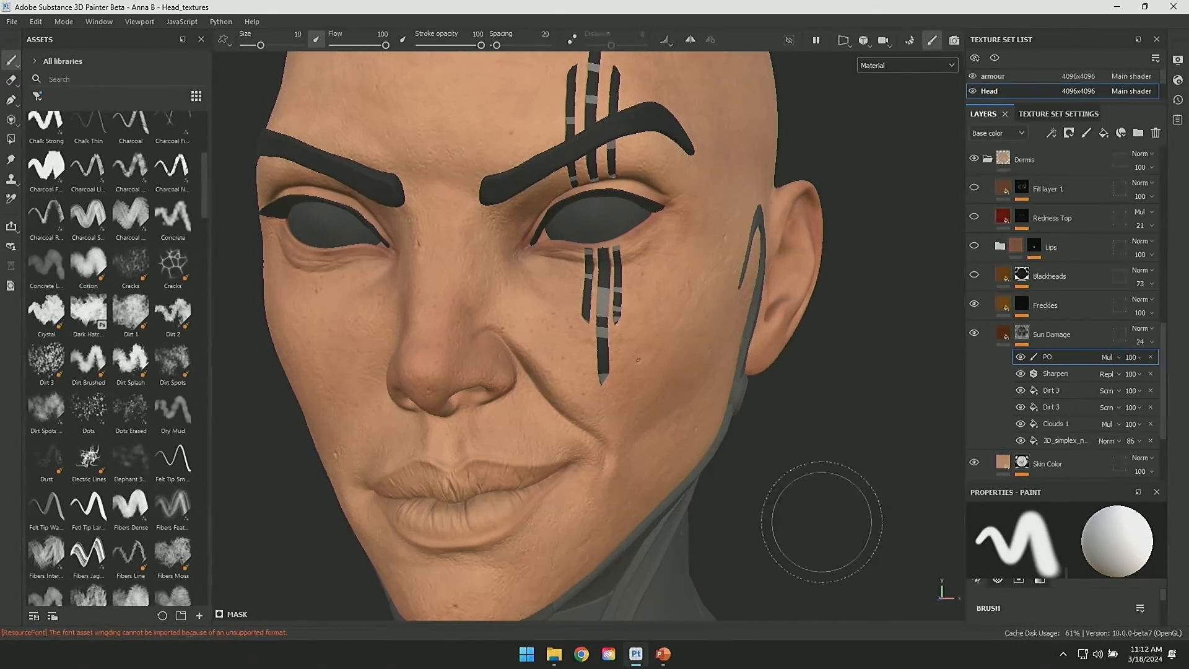
# Step: Show the Freckles layer and examine the freckled cheek close up in the Base color channel
pyautogui.keyDown('alt'); pyautogui.moveTo(818, 499); pyautogui.dragTo(832, 500, button='right'); pyautogui.keyUp('alt')
pyautogui.keyDown('alt'); pyautogui.moveTo(832, 500); pyautogui.dragTo(963, 426, button='middle'); pyautogui.keyUp('alt')
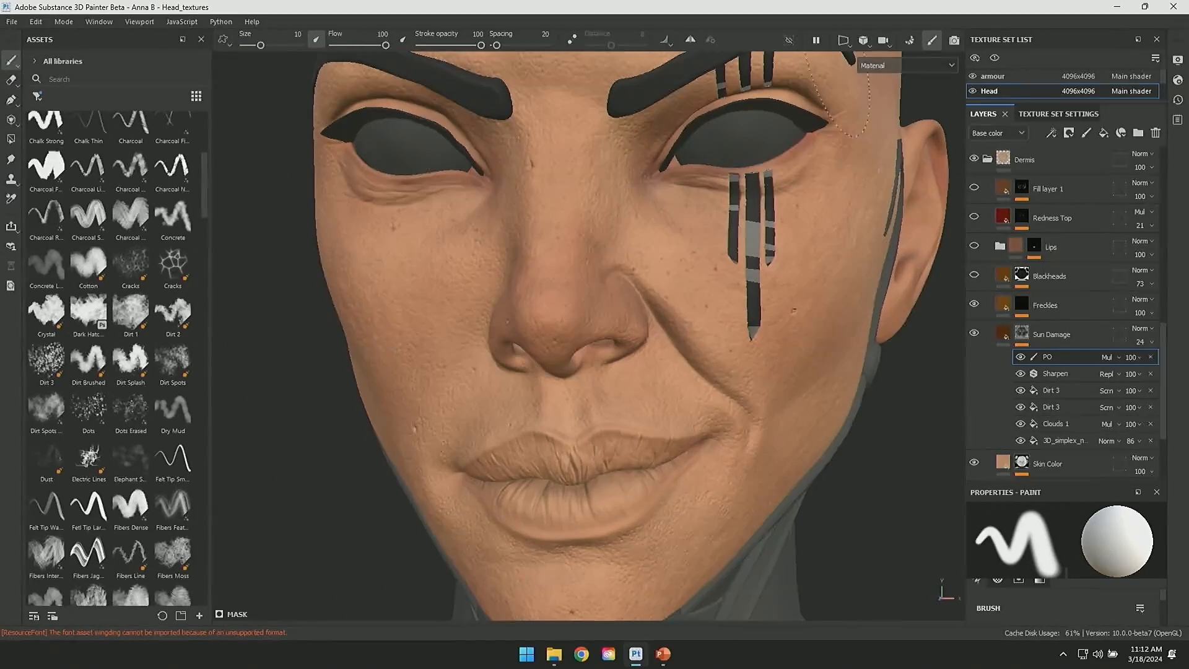
pyautogui.click(886, 64)
pyautogui.click(882, 119)
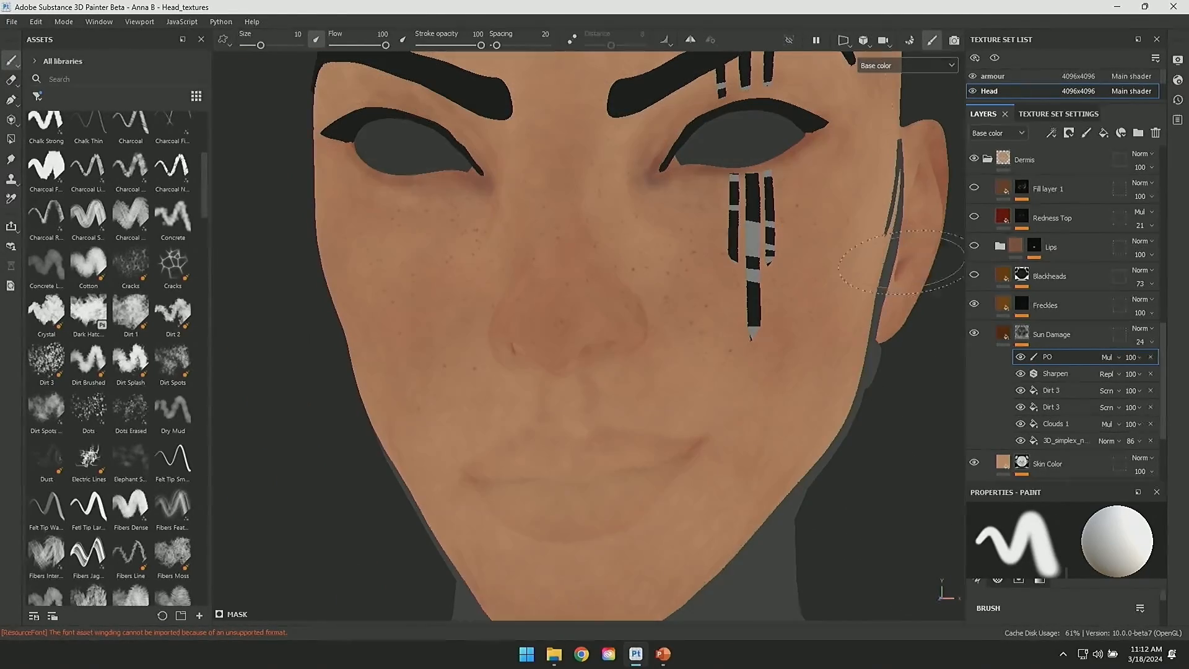
pyautogui.scroll(3, 880, 161)
pyautogui.keyDown('alt'); pyautogui.moveTo(948, 526); pyautogui.dragTo(890, 520); pyautogui.keyUp('alt')
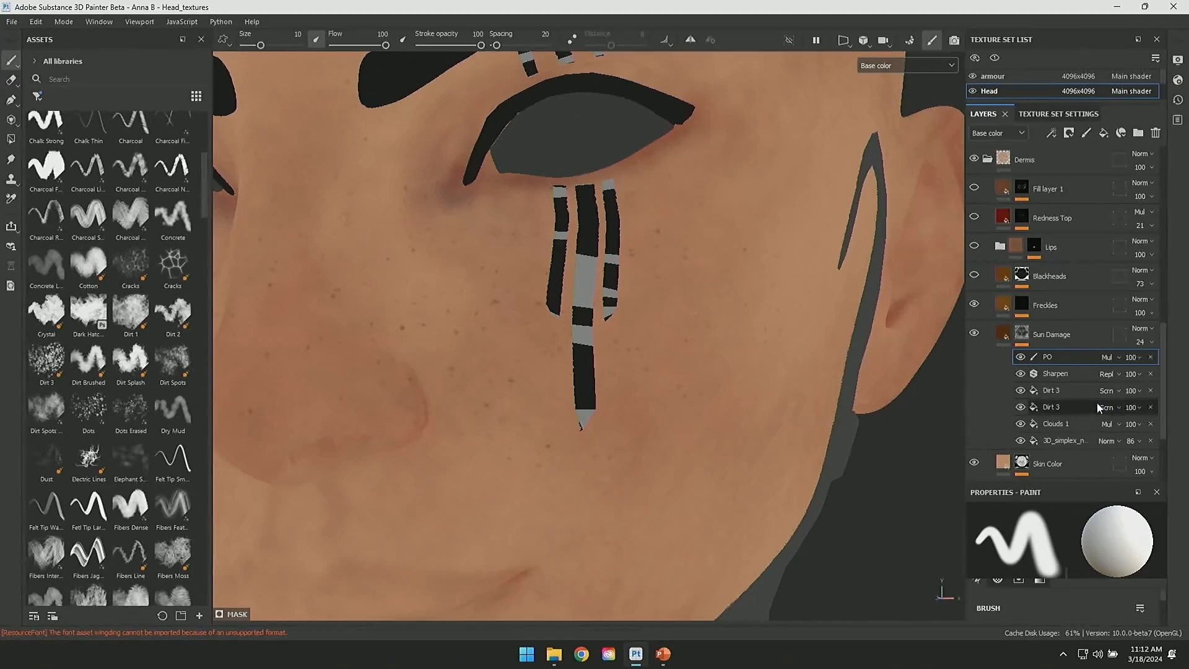
# Step: Display the Freckles mask and hide its Warp and blur filters to examine the raw painted dots
pyautogui.keyDown('alt'); pyautogui.click(1023, 306); pyautogui.keyUp('alt')
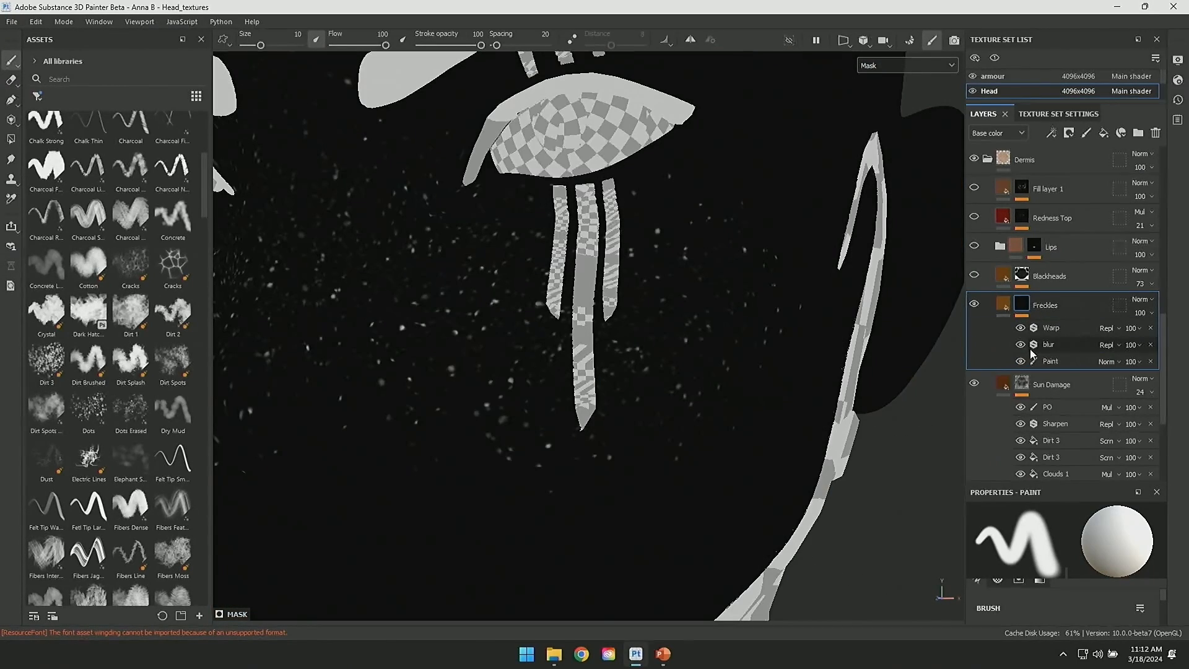
pyautogui.click(1021, 327)
pyautogui.click(1021, 345)
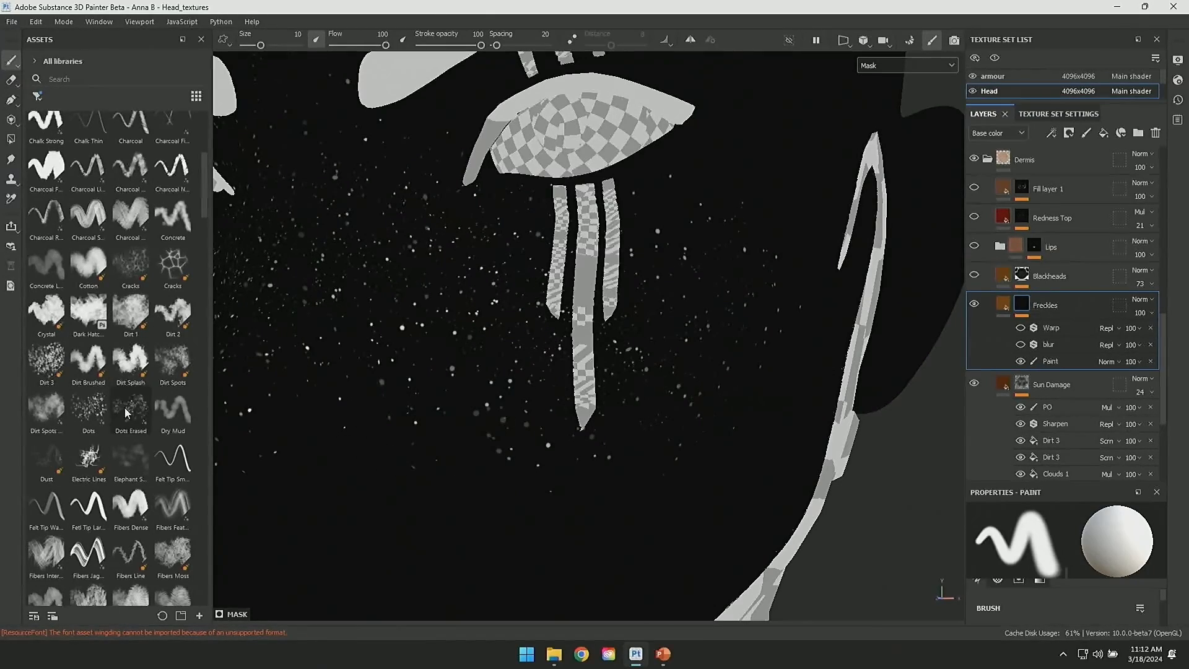
# Step: Browse the brush library for brushes suited to painting speckles, and show the Freckles mask's Warp and blur filters again
pyautogui.scroll(5, 145, 344)
pyautogui.scroll(-20, 145, 344)
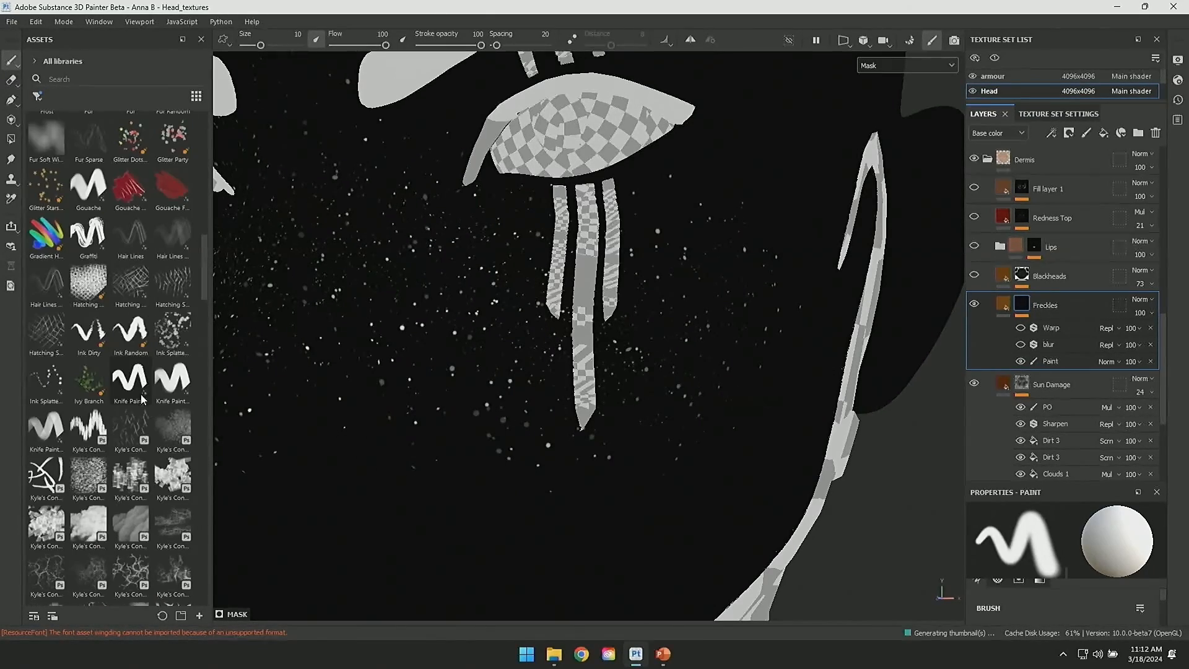
pyautogui.scroll(-5, 131, 506)
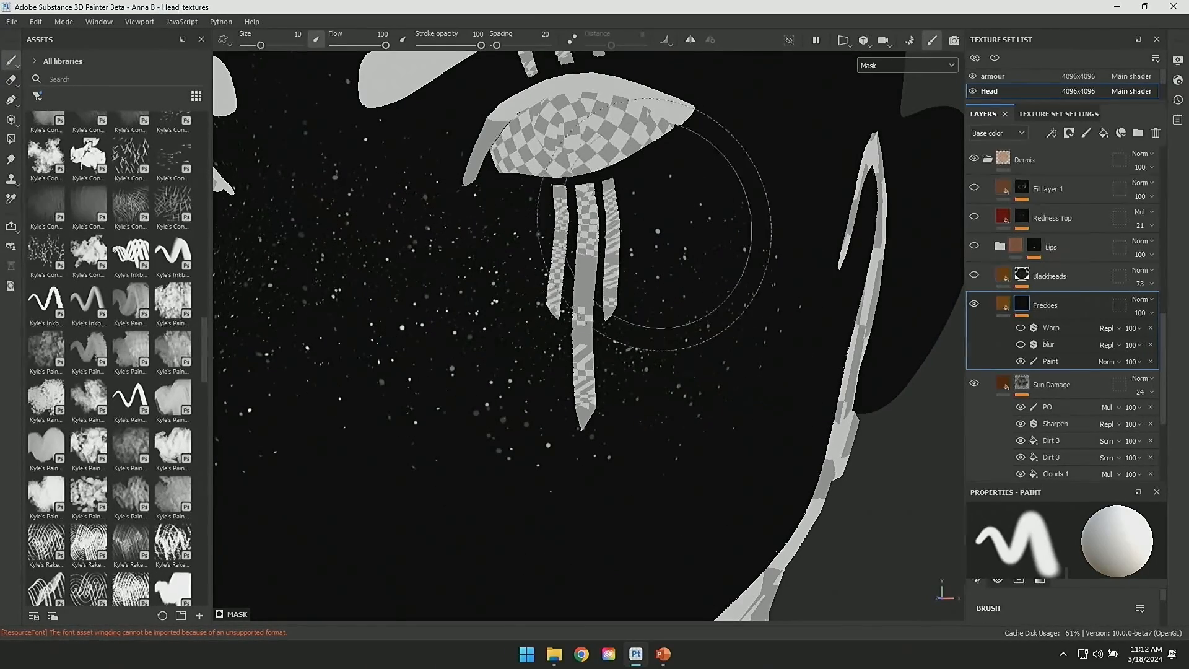
pyautogui.click(1021, 345)
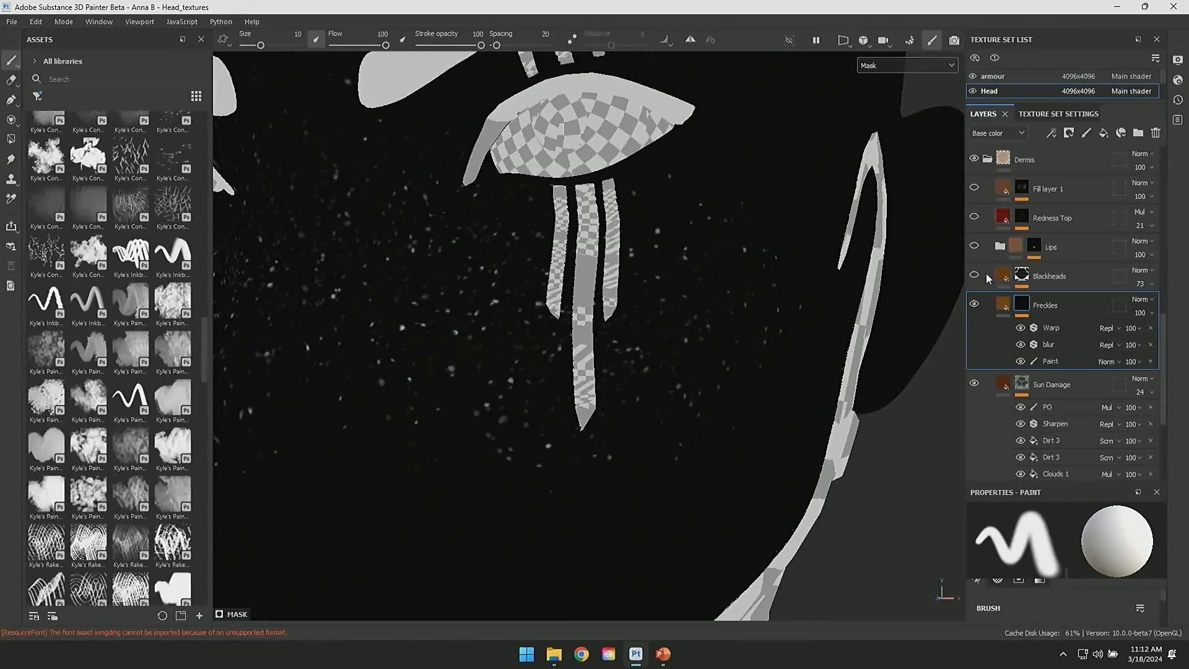
# Step: Return to the lit Material view, show the Blackheads layer and examine it around the nose and cheek
pyautogui.press('m')
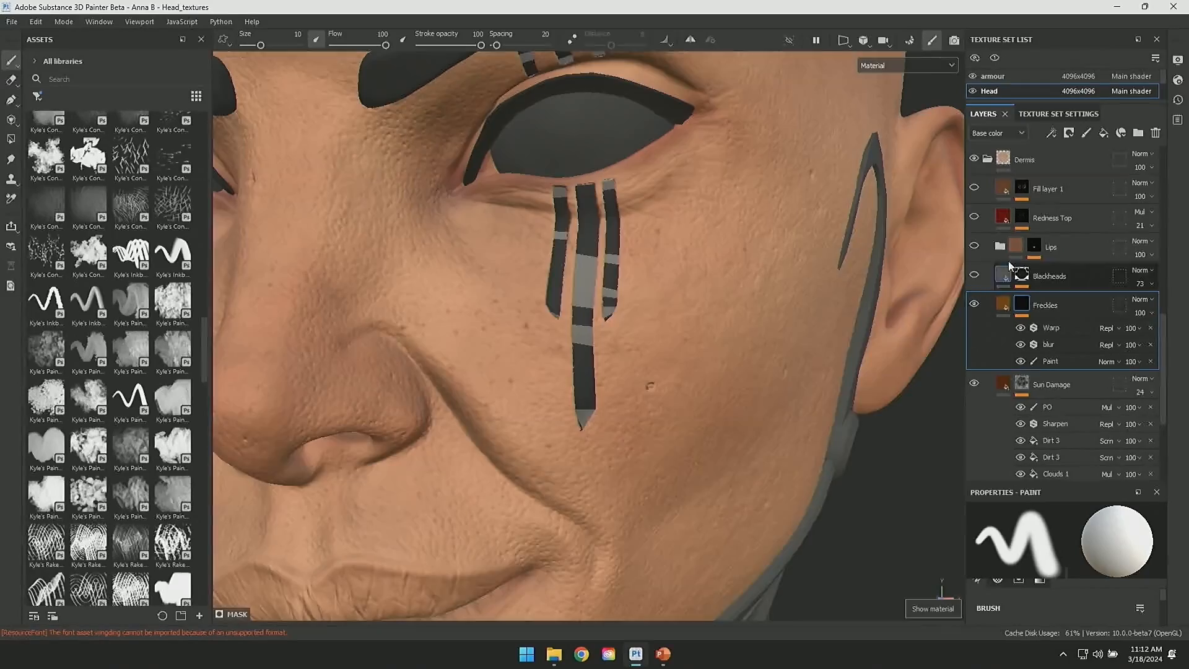
pyautogui.click(974, 274)
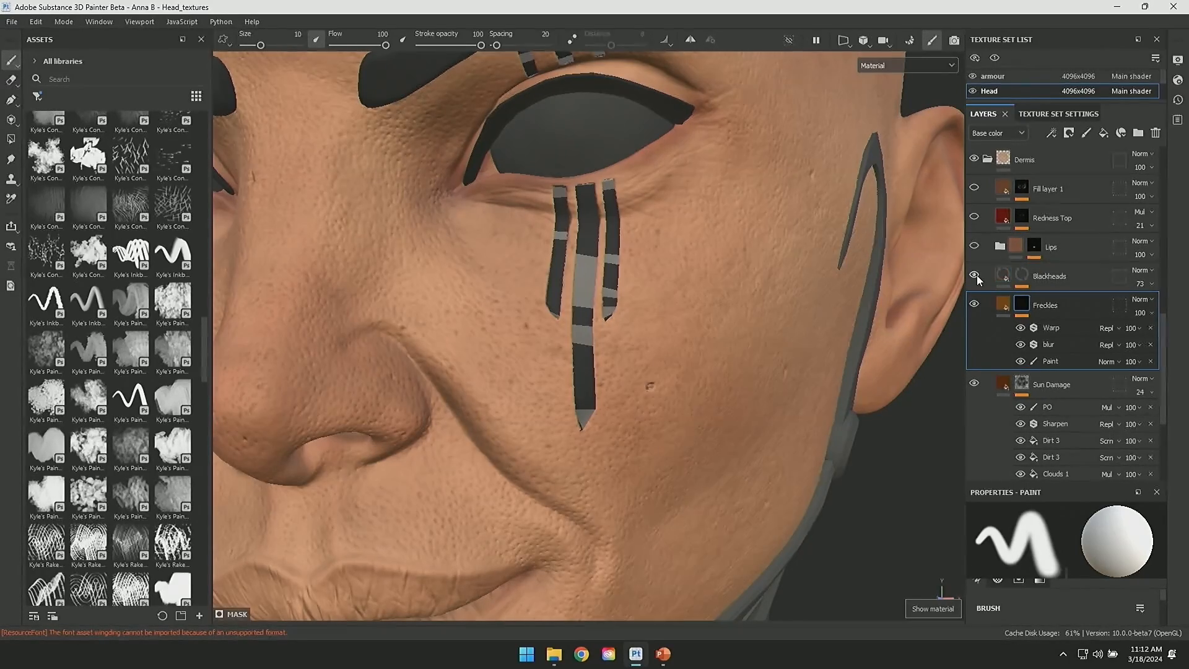
pyautogui.keyDown('alt'); pyautogui.moveTo(767, 443); pyautogui.dragTo(828, 494, button='right'); pyautogui.keyUp('alt')
pyautogui.keyDown('alt'); pyautogui.moveTo(828, 493); pyautogui.dragTo(908, 403, button='middle'); pyautogui.keyUp('alt')
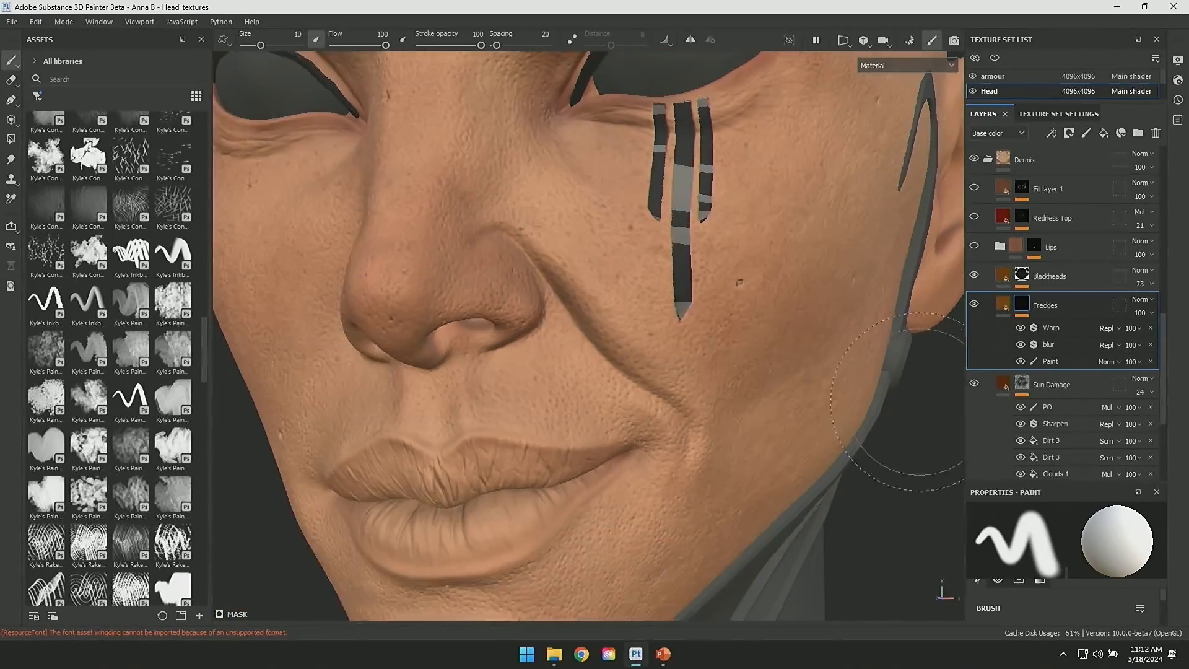
# Step: View the face in the Base color channel to examine the color contribution of the Blackheads layer
pyautogui.keyDown('alt'); pyautogui.moveTo(908, 403); pyautogui.dragTo(902, 439, button='right'); pyautogui.keyUp('alt')
pyautogui.click(887, 62)
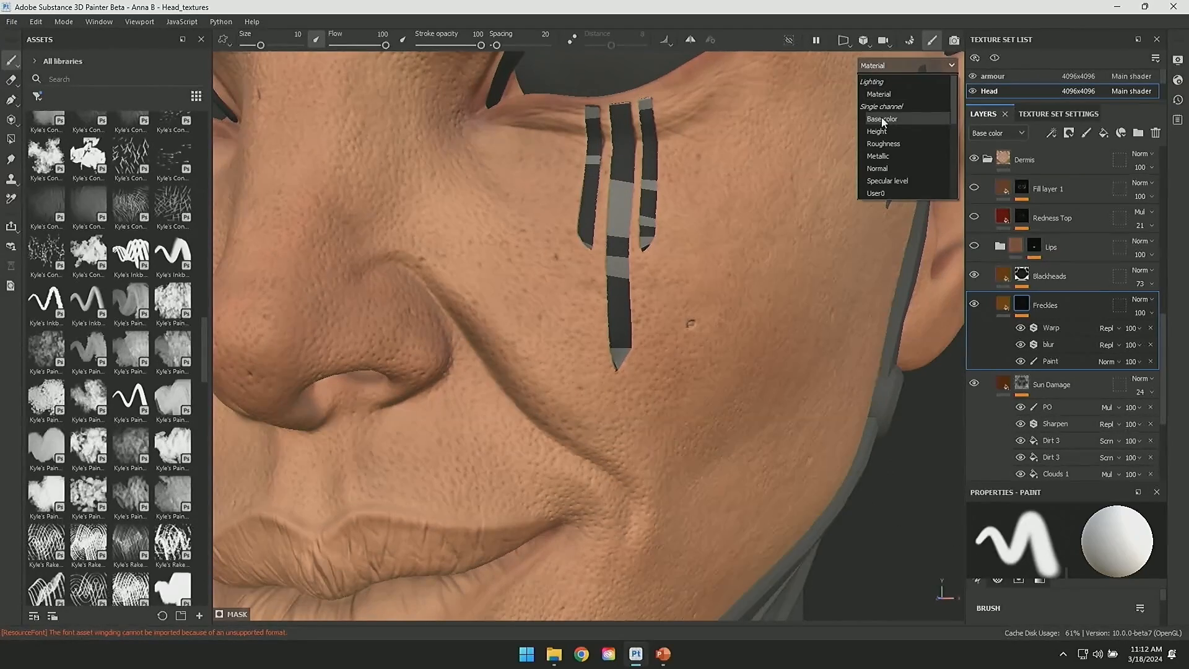
pyautogui.click(882, 117)
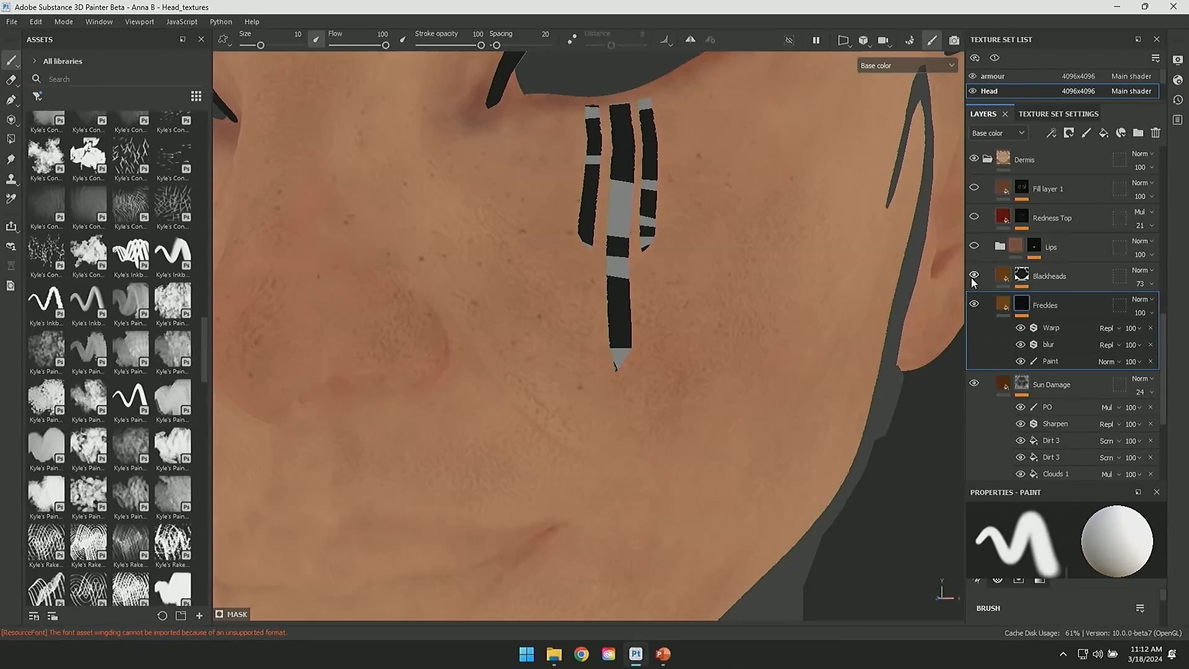
pyautogui.keyDown('alt'); pyautogui.moveTo(805, 514); pyautogui.dragTo(653, 377, button='right'); pyautogui.keyUp('alt')
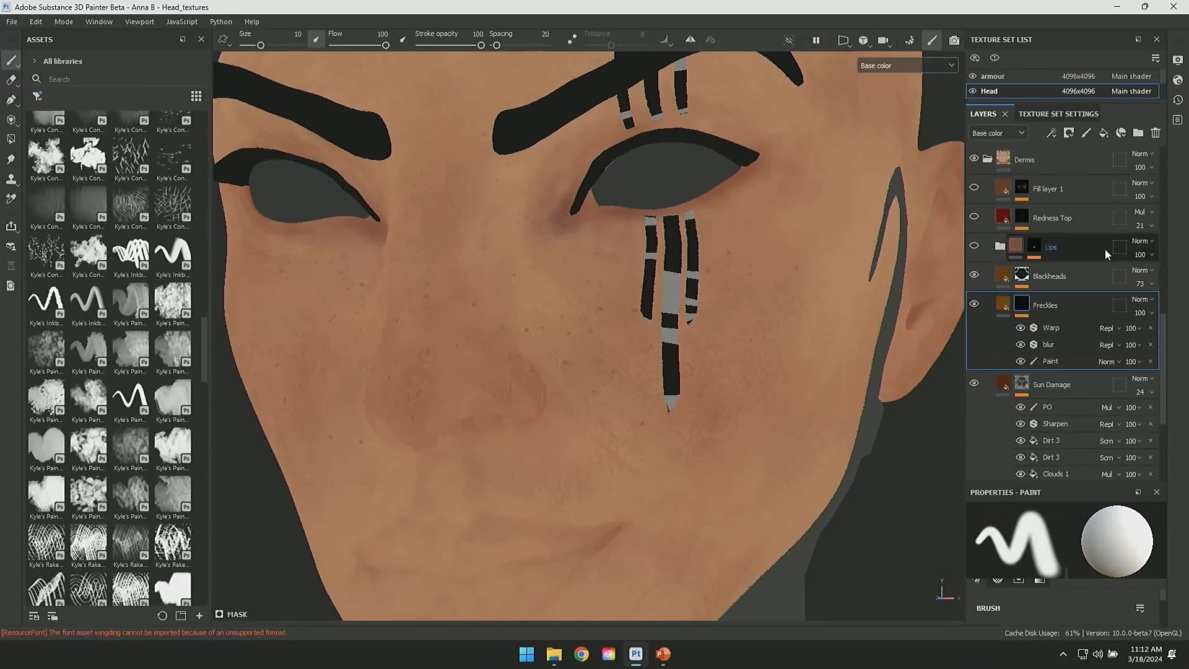
# Step: Display the Blackheads mask, show its Paint effect over the Curvature to compare, and return to the Material view
pyautogui.keyDown('alt'); pyautogui.click(1022, 277); pyautogui.keyUp('alt')
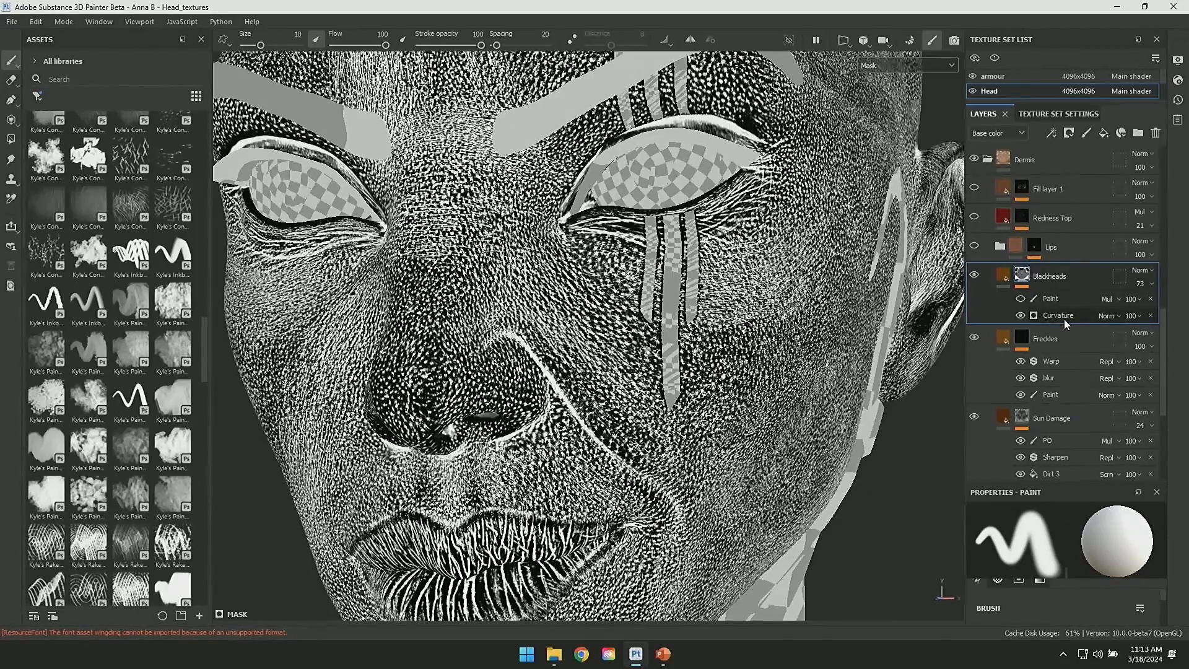
pyautogui.click(1020, 298)
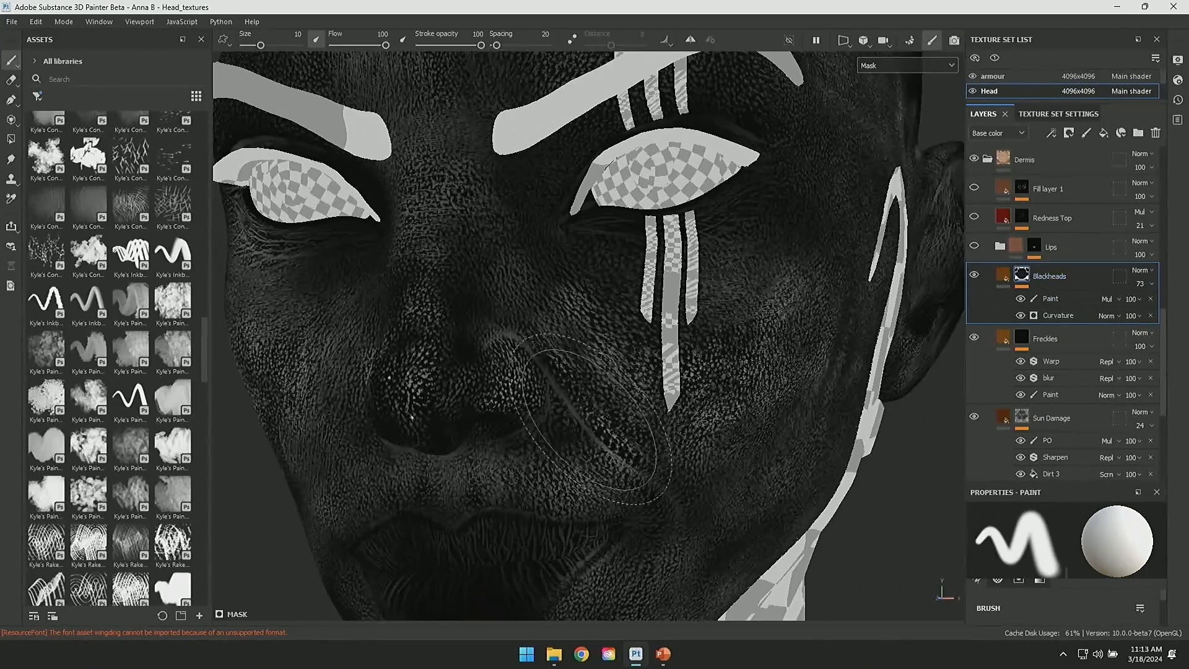
pyautogui.press('m')
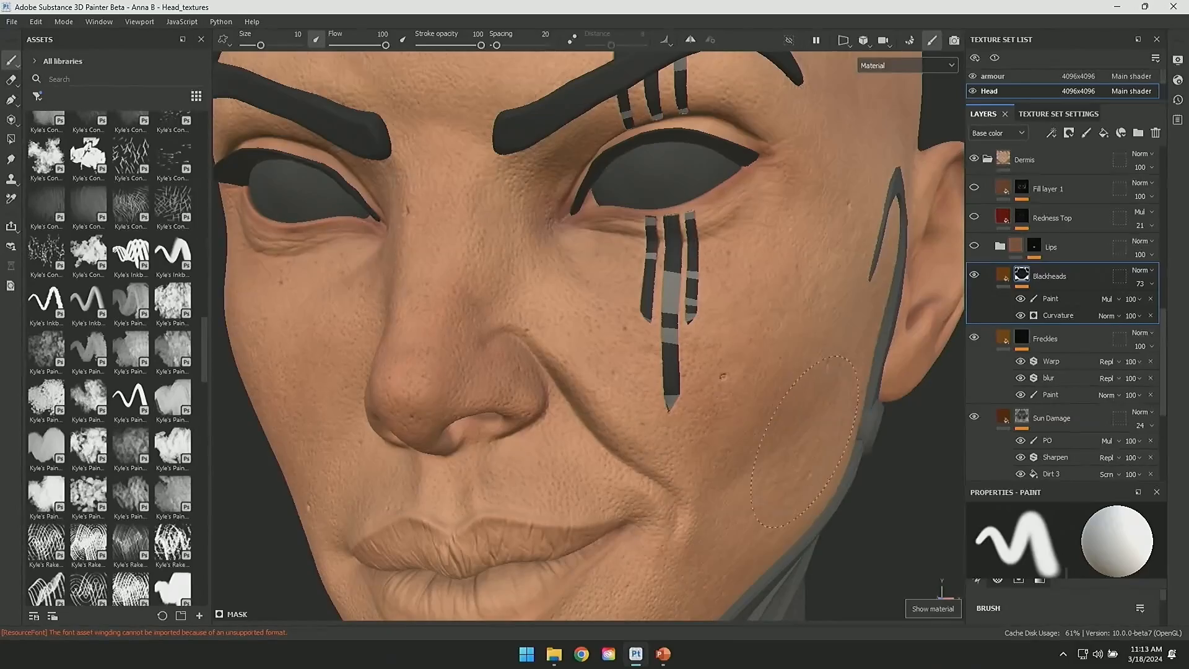
# Step: Expand and show the Lips folder, hiding its Lightness and Darkness layers so only Base Lips contributes
pyautogui.click(1000, 245)
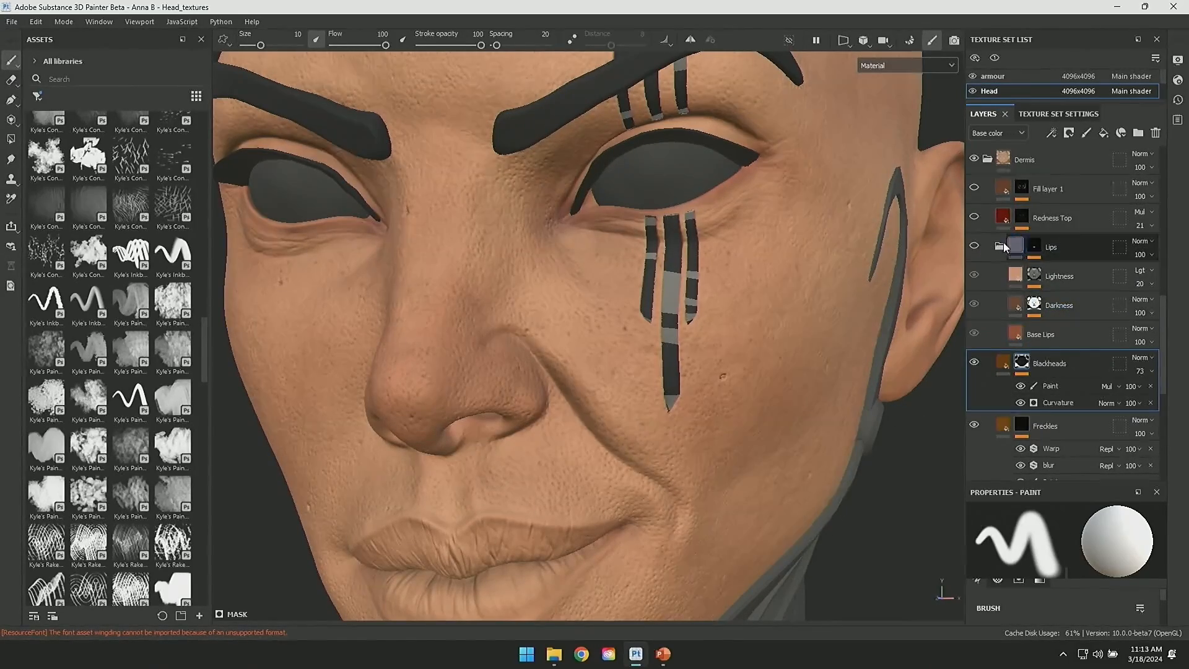
pyautogui.click(974, 246)
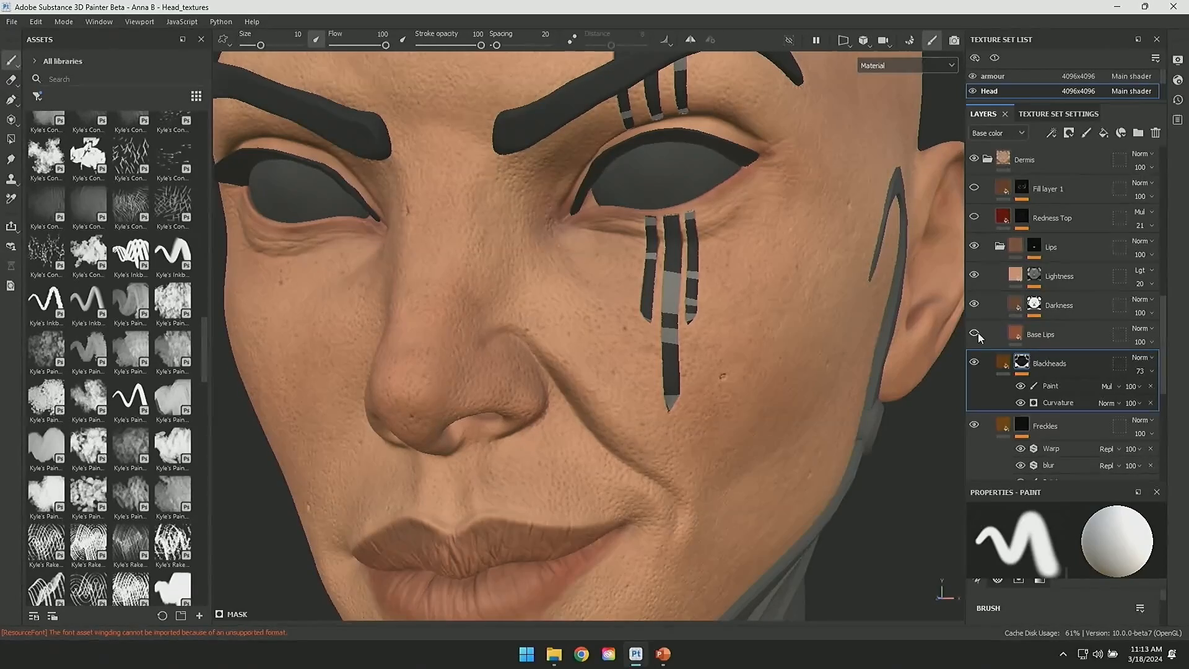
pyautogui.click(974, 304)
pyautogui.click(974, 275)
pyautogui.click(974, 334)
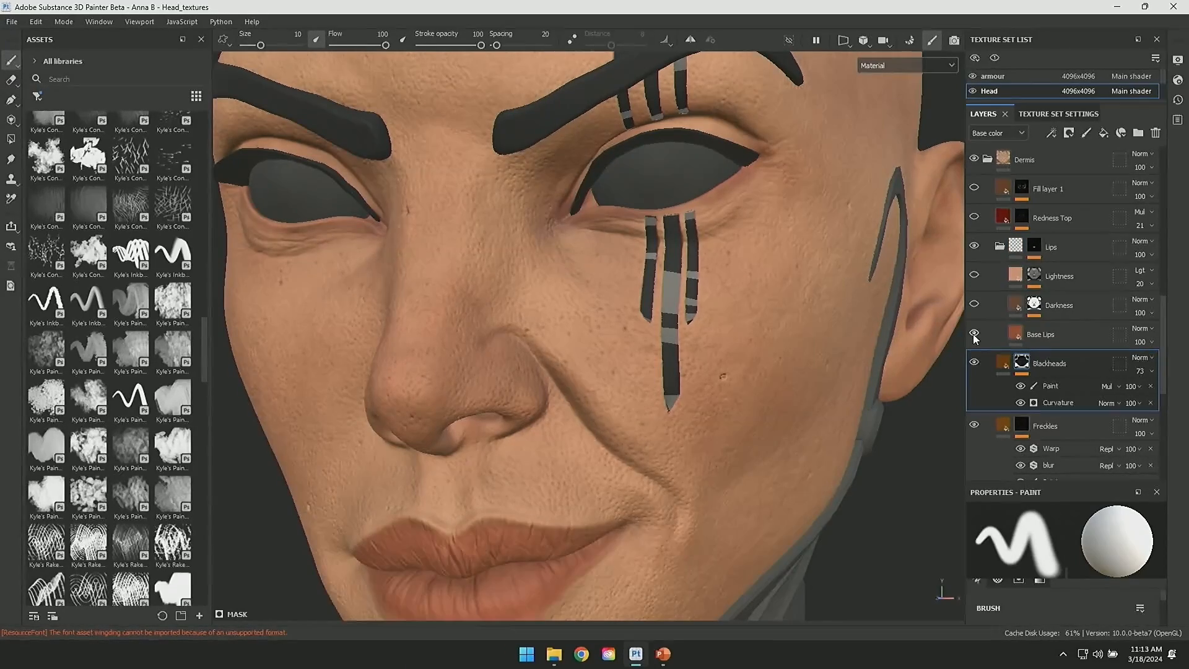
# Step: Frame the mouth, select the Base Lips layer and show the Darkness layer above it
pyautogui.scroll(-2, 909, 503)
pyautogui.keyDown('alt'); pyautogui.moveTo(914, 499); pyautogui.dragTo(853, 267, button='middle'); pyautogui.keyUp('alt')
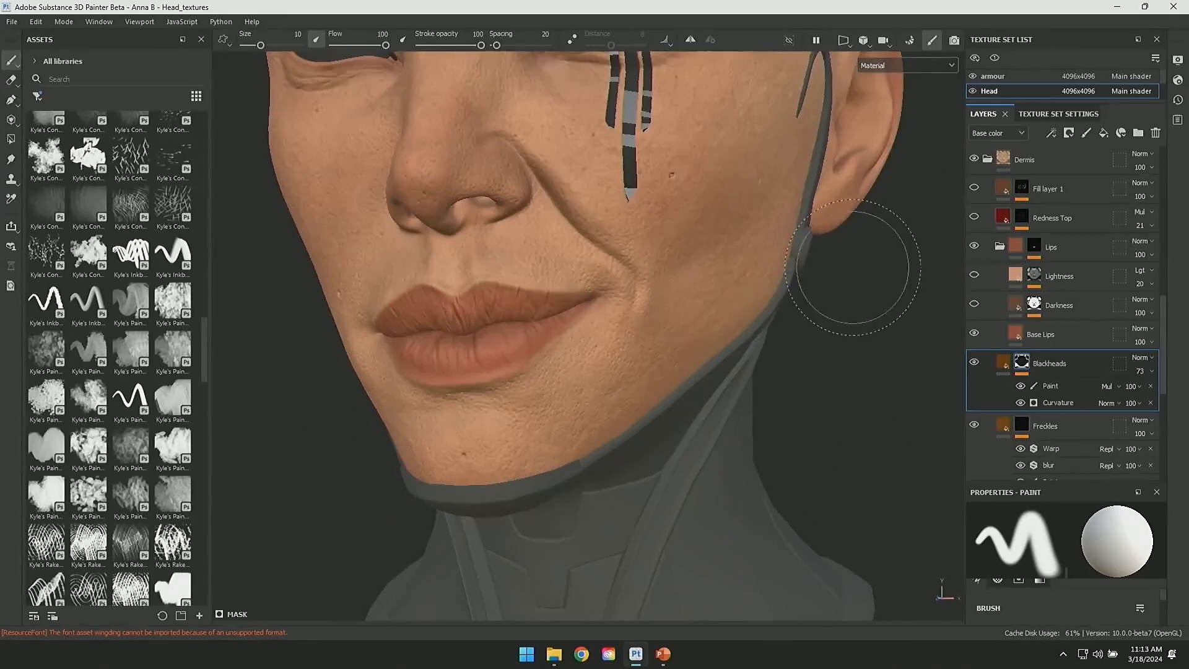
pyautogui.scroll(2, 852, 267)
pyautogui.click(1067, 335)
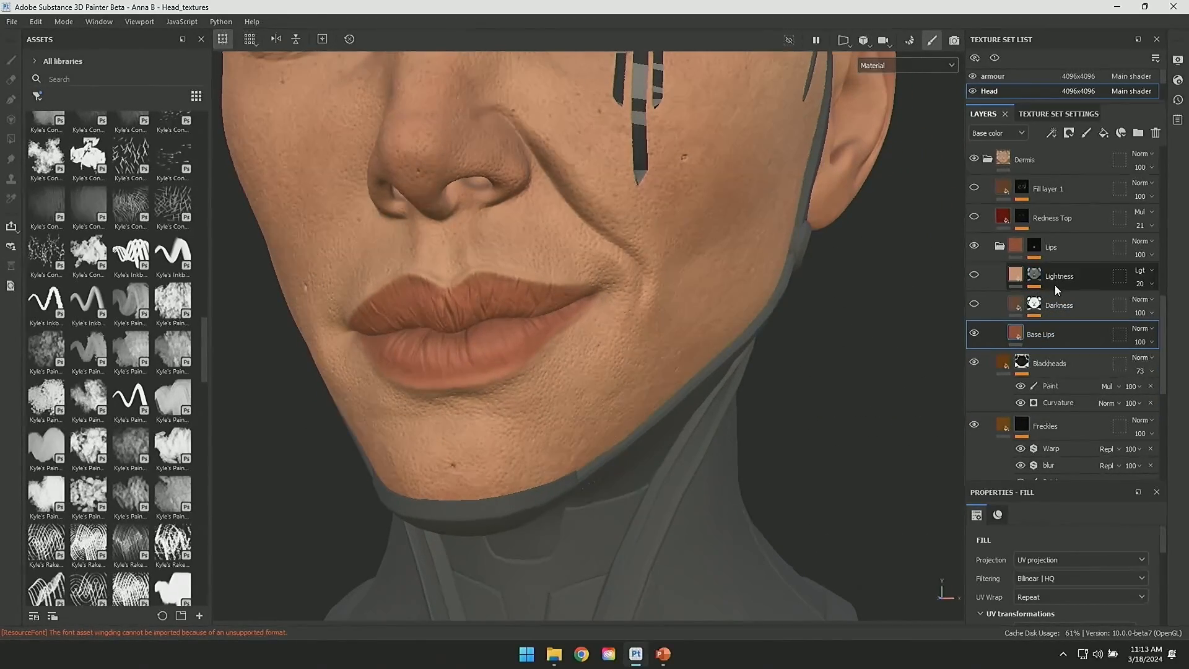
pyautogui.click(974, 303)
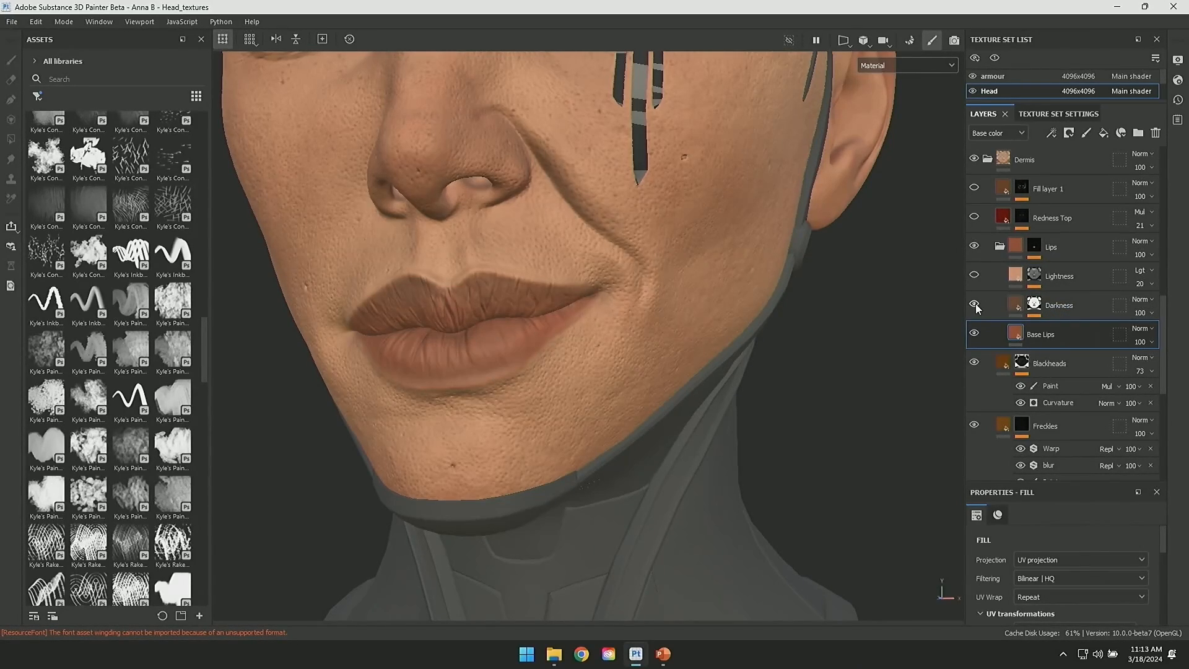
# Step: Examine the masks of the Darkness layer and the Lips folder, and select the Darkness mask's Fill effect
pyautogui.click(1034, 303)
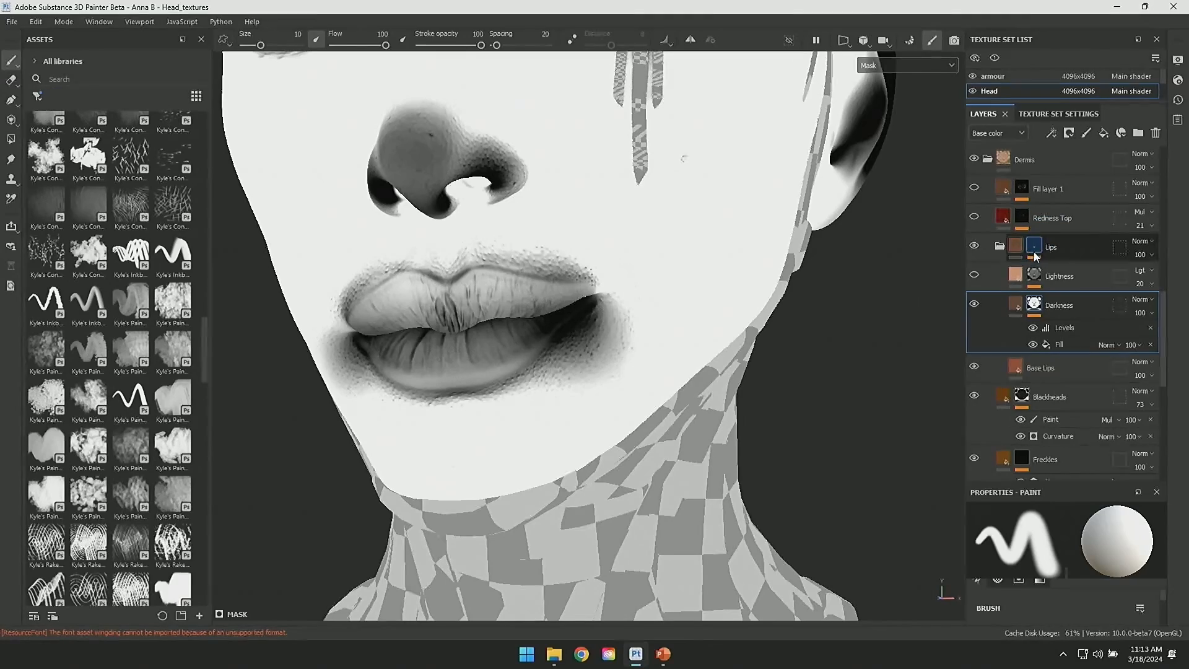
pyautogui.click(1034, 248)
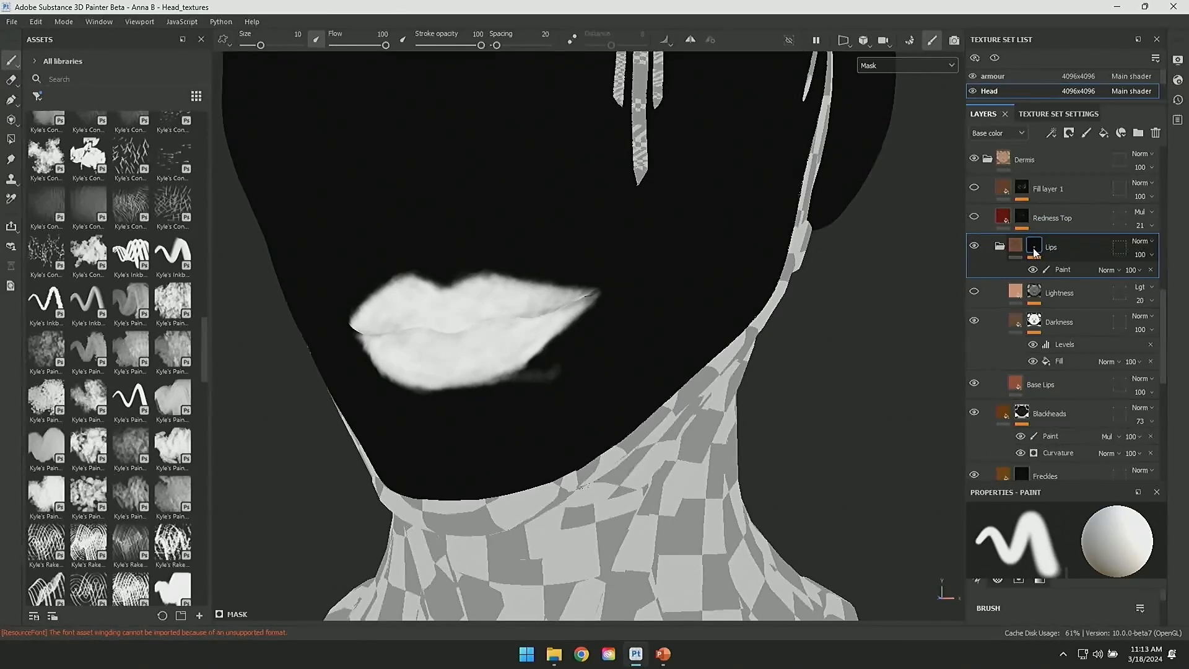
pyautogui.click(1038, 326)
pyautogui.click(1053, 357)
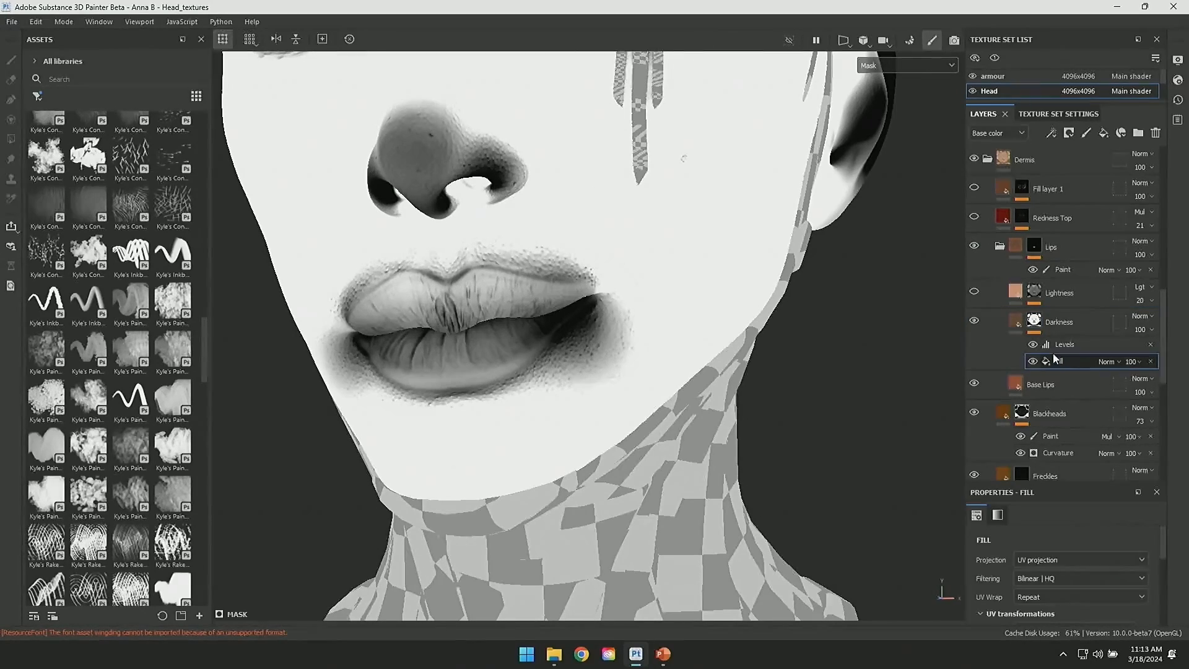
# Step: Toggle the Darkness mask's Levels effect, and toggle the whole Darkness layer in the Material view to compare the lips
pyautogui.click(1033, 345)
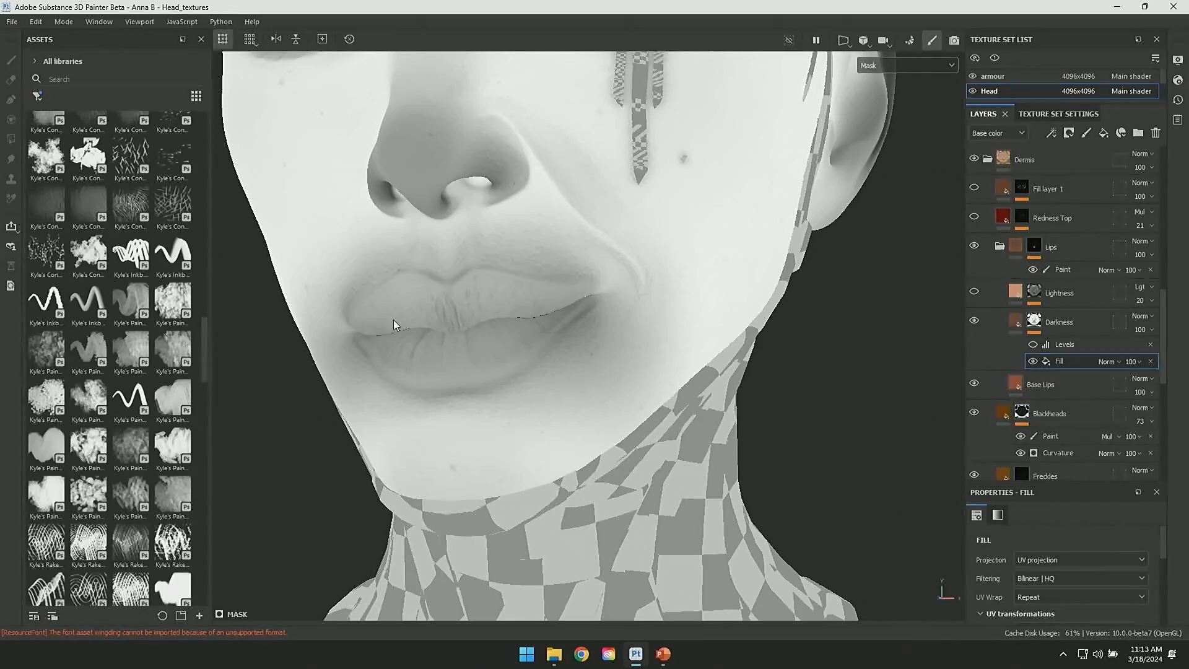
pyautogui.click(1033, 345)
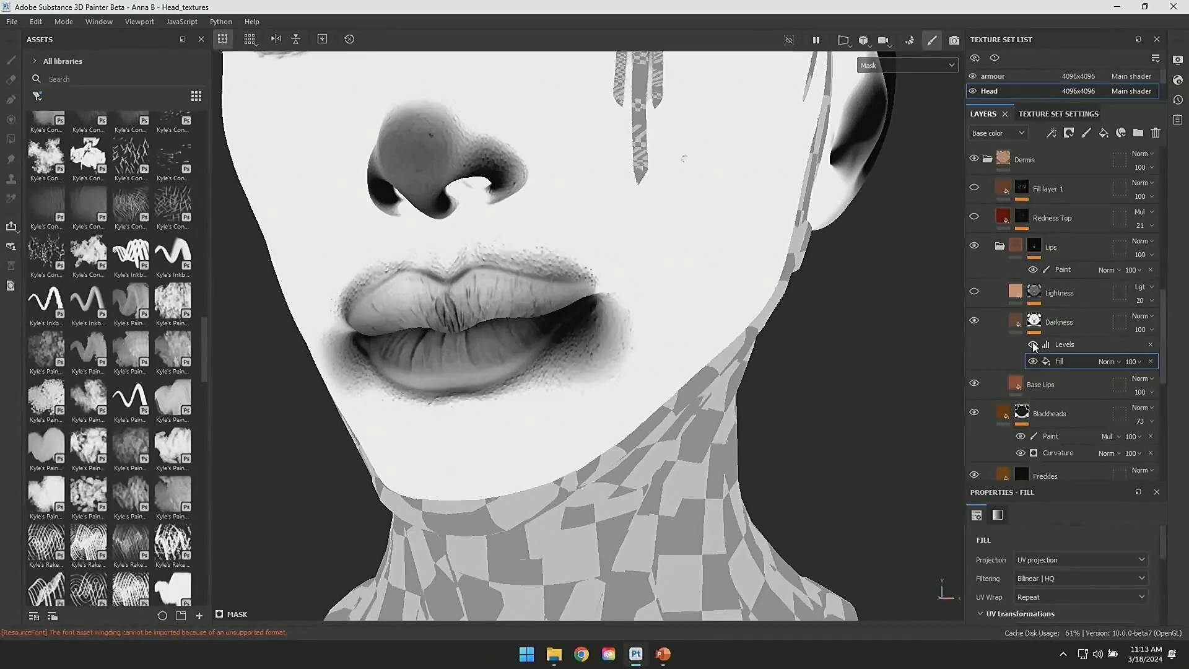
pyautogui.press('m')
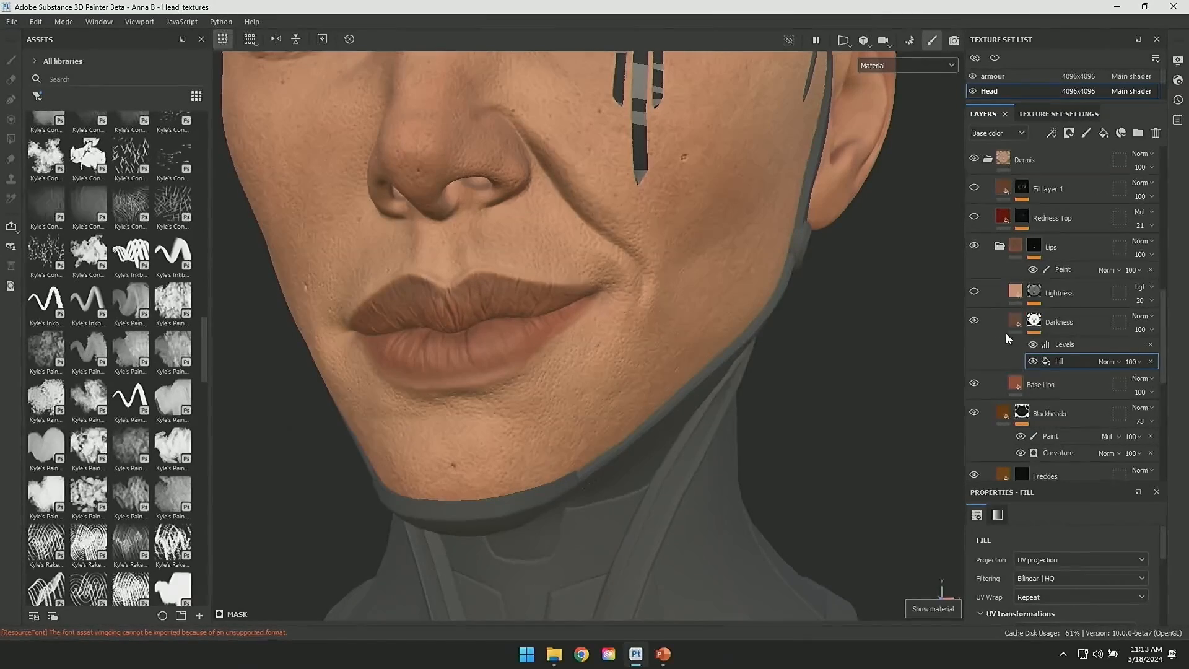
pyautogui.click(975, 320)
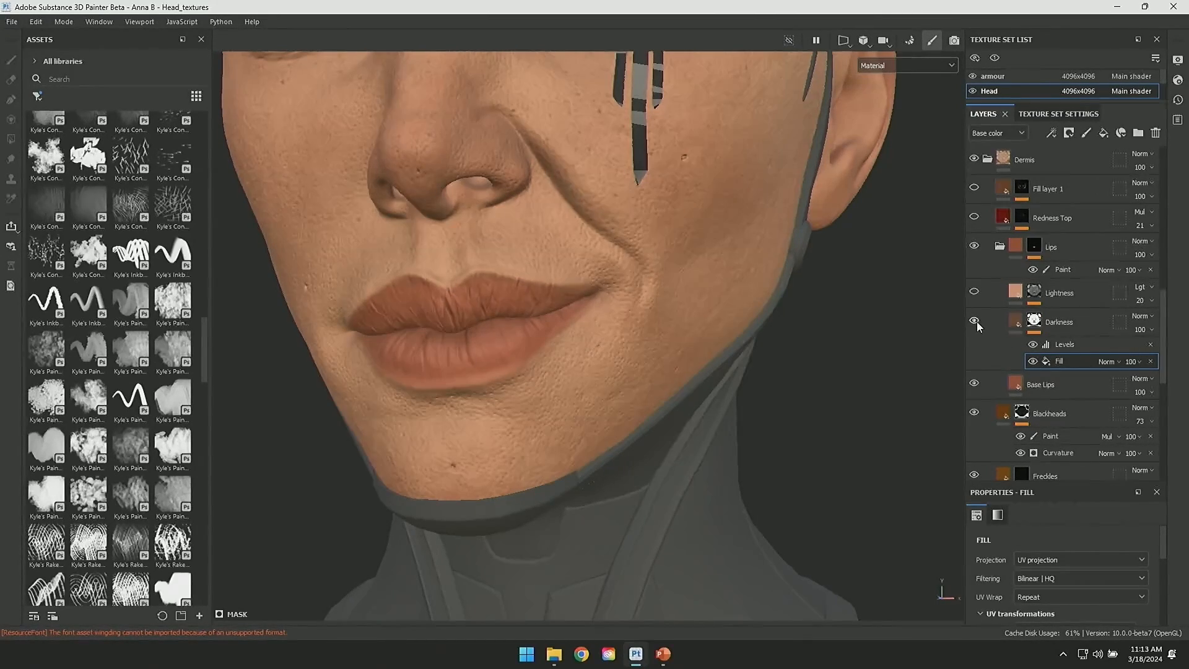
pyautogui.click(976, 321)
# Step: Show the Lightness layer in the Lips folder and display its mask
pyautogui.click(974, 291)
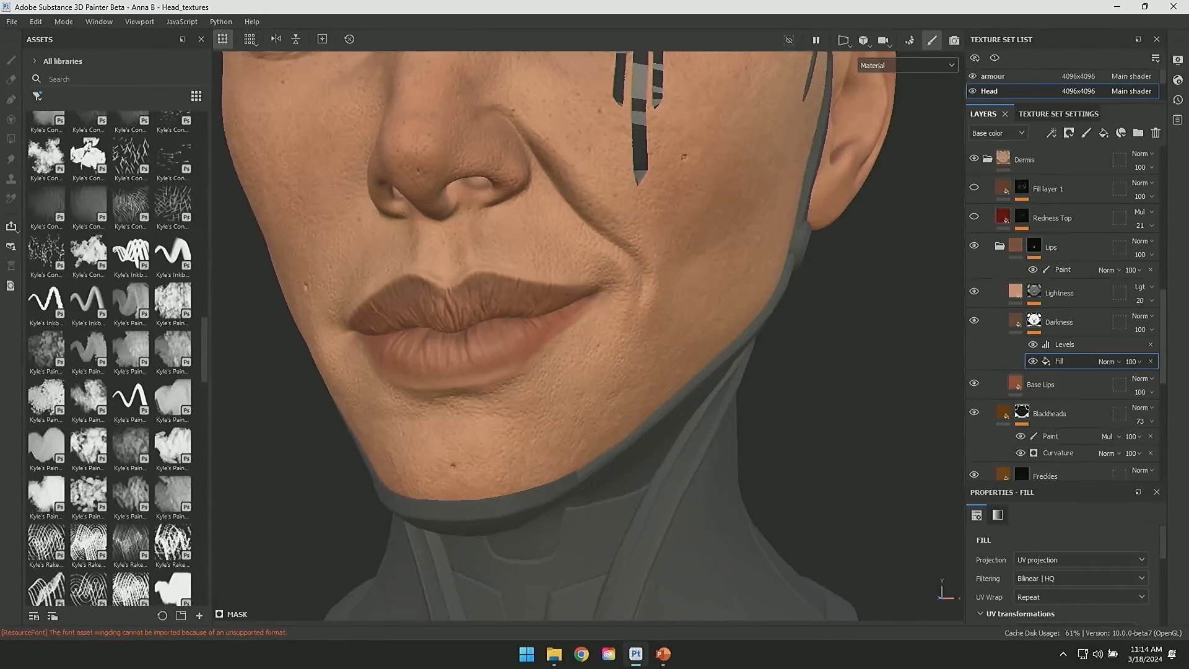
pyautogui.keyDown('alt'); pyautogui.click(1035, 293); pyautogui.keyUp('alt')
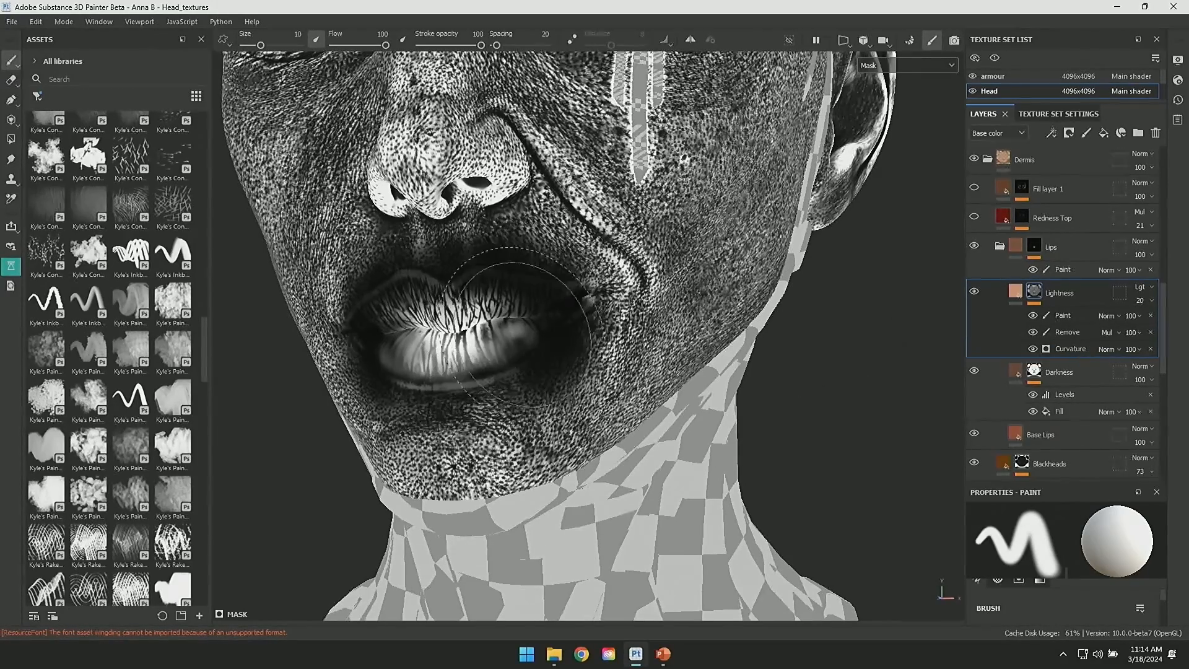
# Step: Compare the lips in the Material view with the Lightness layer off and on, and collapse the Lips folder
pyautogui.press('m')
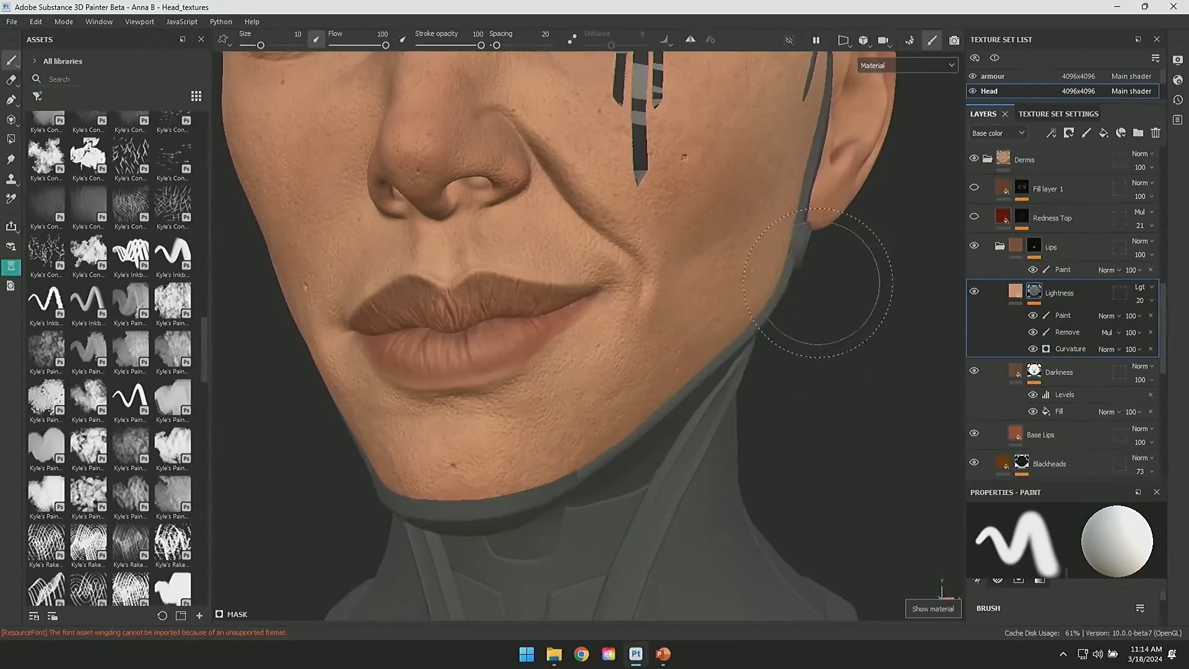
pyautogui.click(974, 292)
pyautogui.click(974, 292)
pyautogui.click(1000, 247)
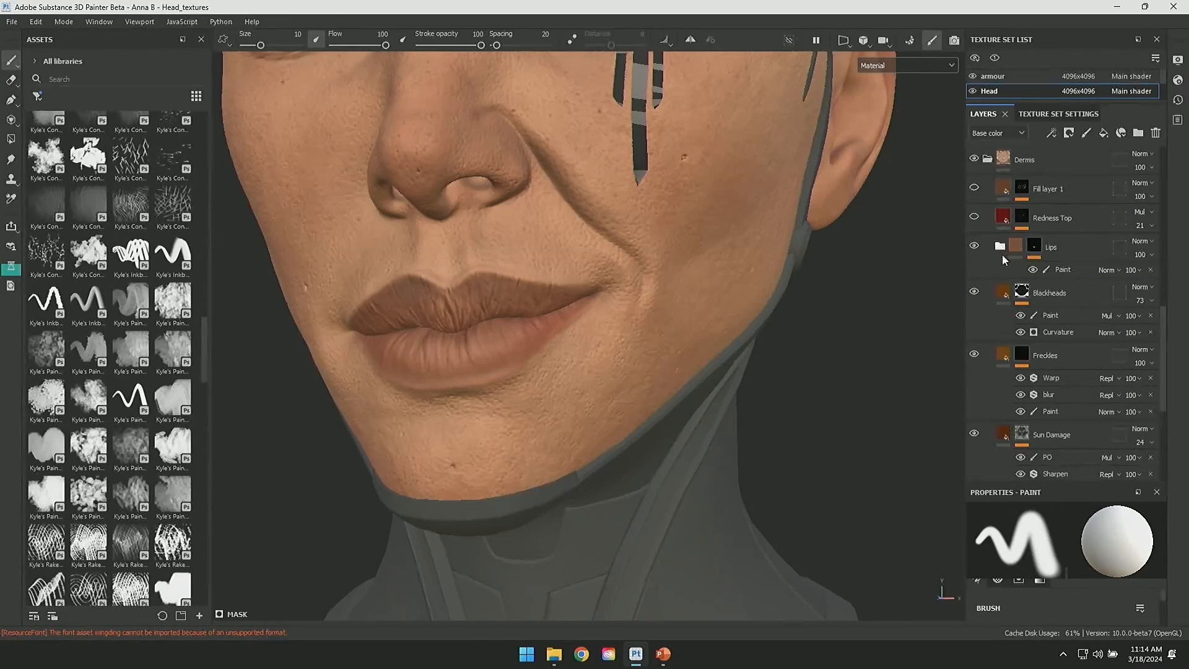
# Step: Show the Redness Top layer in the Dermis folder and frame the cheek and eye up close
pyautogui.click(974, 255)
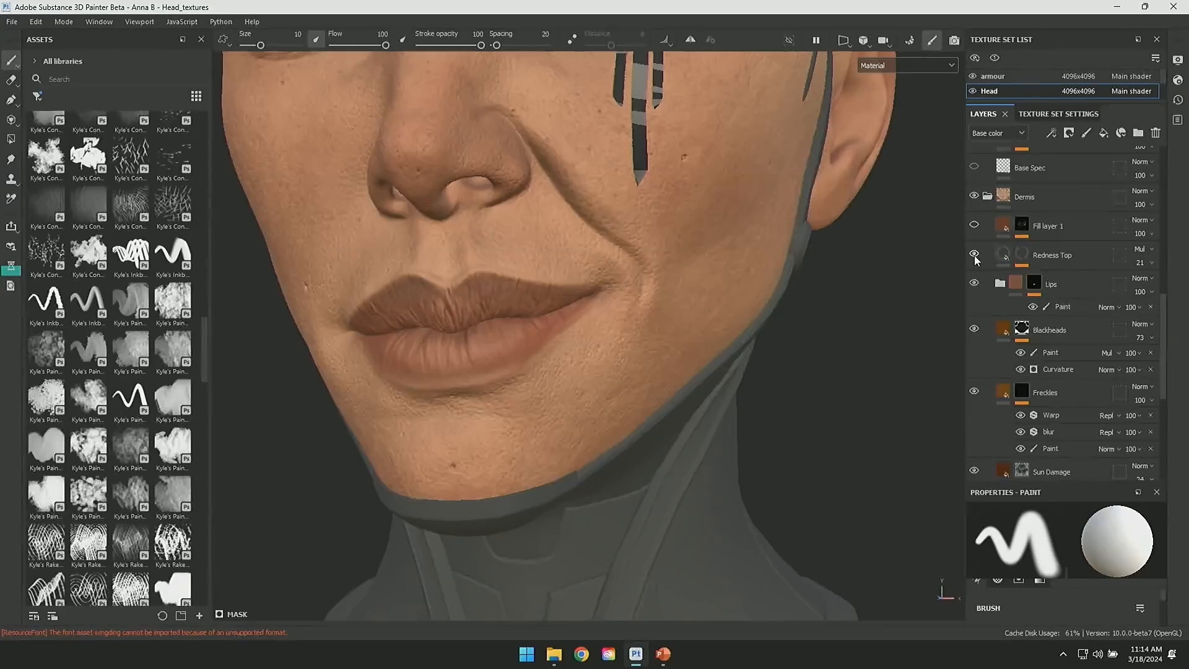
pyautogui.keyDown('alt'); pyautogui.moveTo(888, 457); pyautogui.dragTo(844, 417, button='right'); pyautogui.keyUp('alt')
pyautogui.keyDown('alt'); pyautogui.moveTo(878, 437); pyautogui.dragTo(814, 597, button='middle'); pyautogui.keyUp('alt')
pyautogui.moveTo(805, 545)
pyautogui.keyDown('alt'); pyautogui.mouseDown(button='right')
pyautogui.moveTo(849, 526)
pyautogui.moveTo(910, 568)
pyautogui.mouseUp(button='right'); pyautogui.keyUp('alt')
pyautogui.keyDown('alt'); pyautogui.moveTo(859, 415); pyautogui.dragTo(890, 480, button='middle'); pyautogui.keyUp('alt')
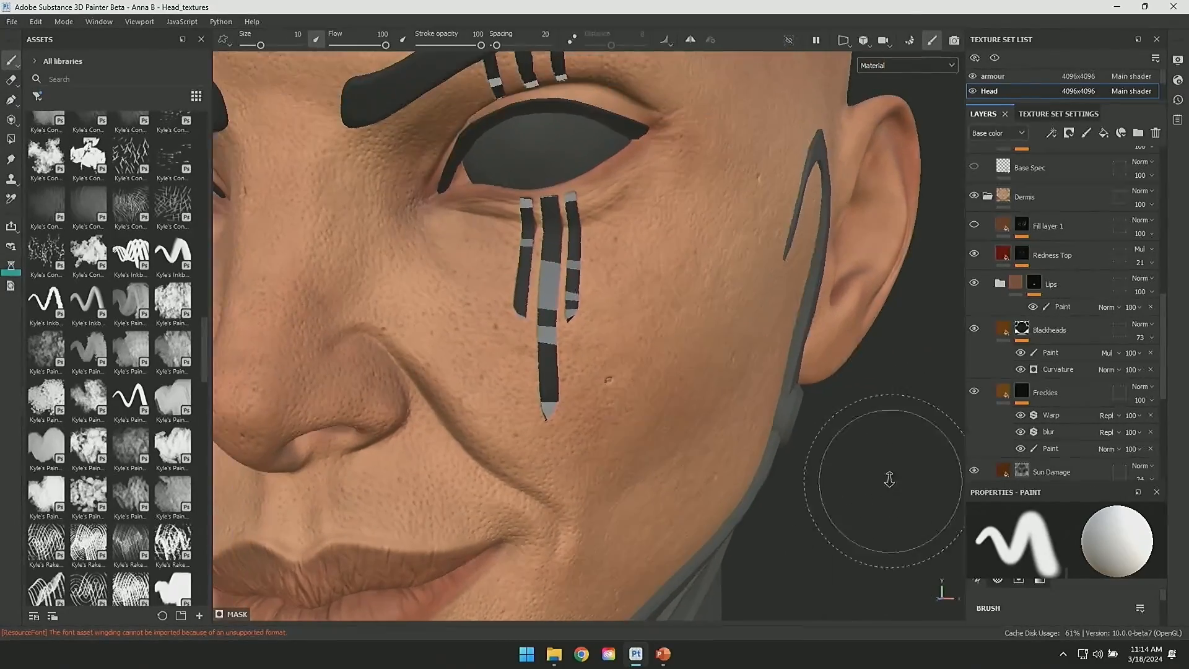
pyautogui.keyDown('alt'); pyautogui.moveTo(890, 481); pyautogui.dragTo(857, 523); pyautogui.keyUp('alt')
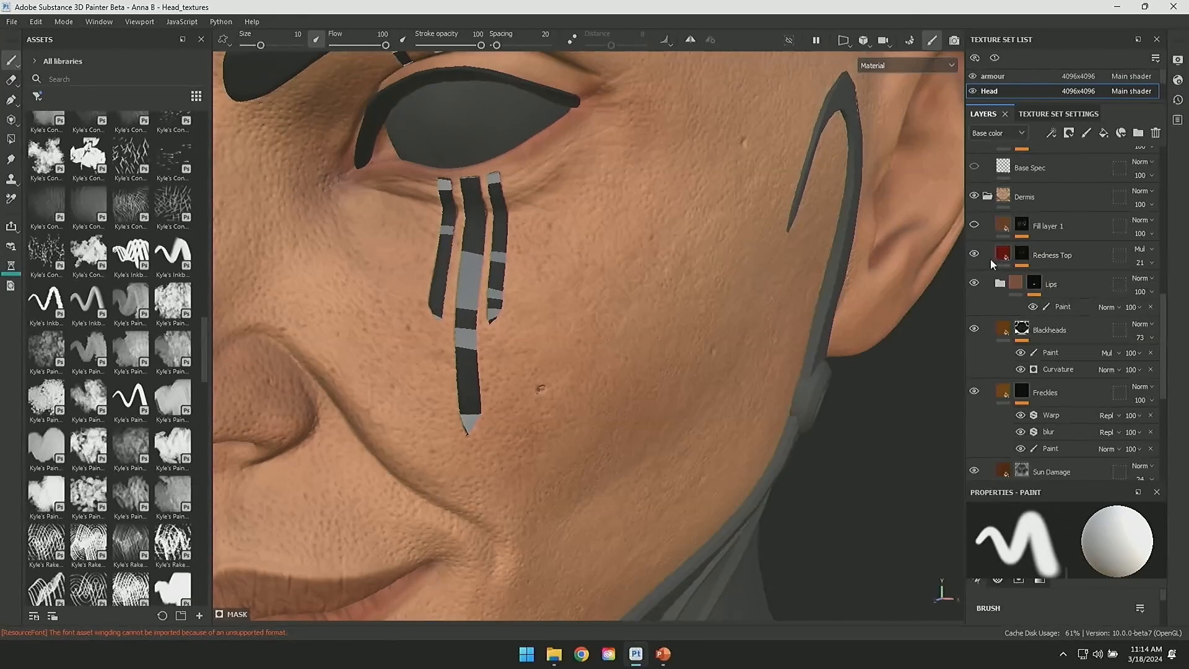
# Step: Toggle the Redness Top layer off and on to compare the cheek, and save the project
pyautogui.click(975, 254)
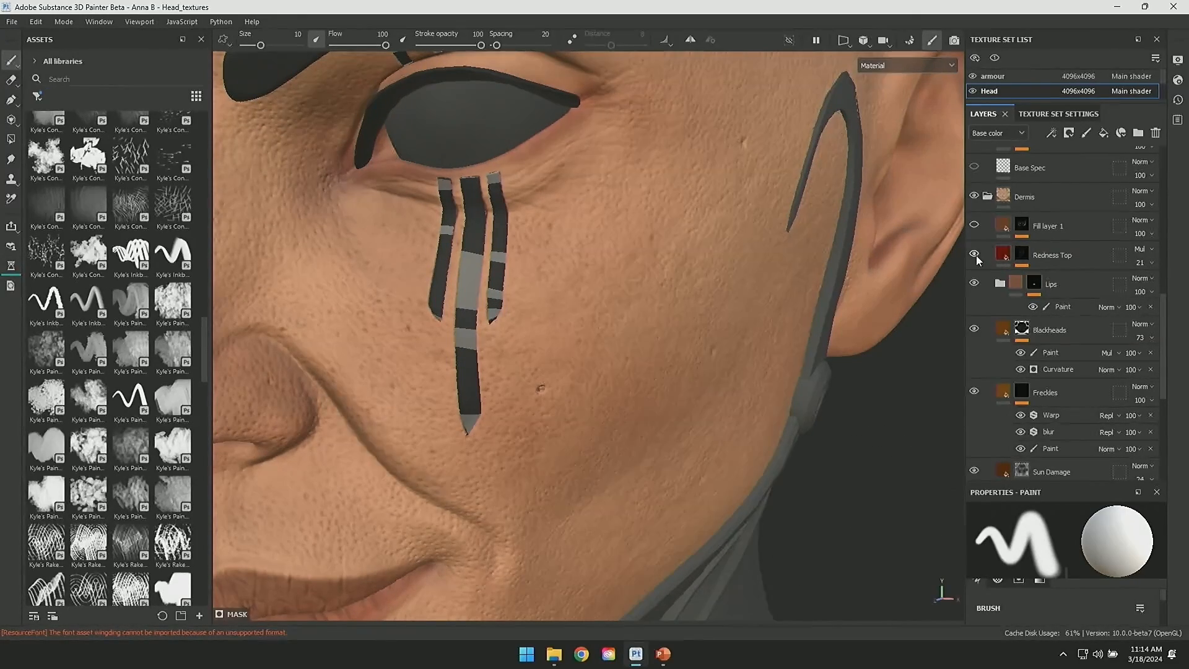
pyautogui.click(975, 255)
pyautogui.hotkey('ctrl', 's')
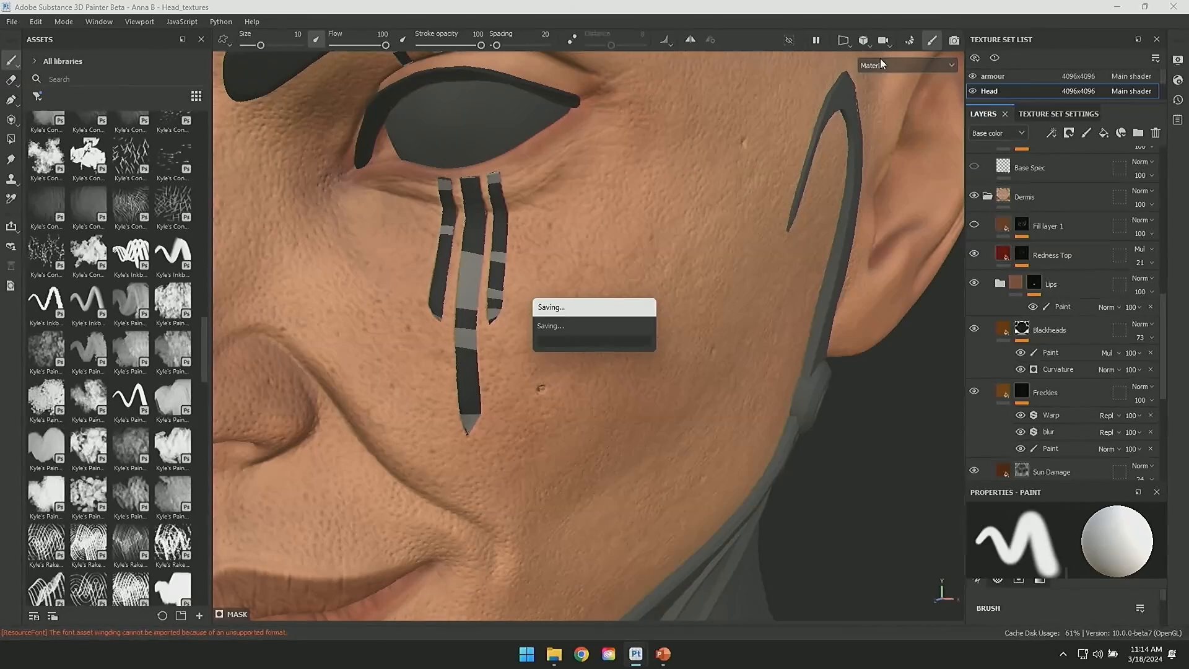
# Step: Display only the Base color channel on the model and compare the skin with Redness Top off and on
pyautogui.click(883, 64)
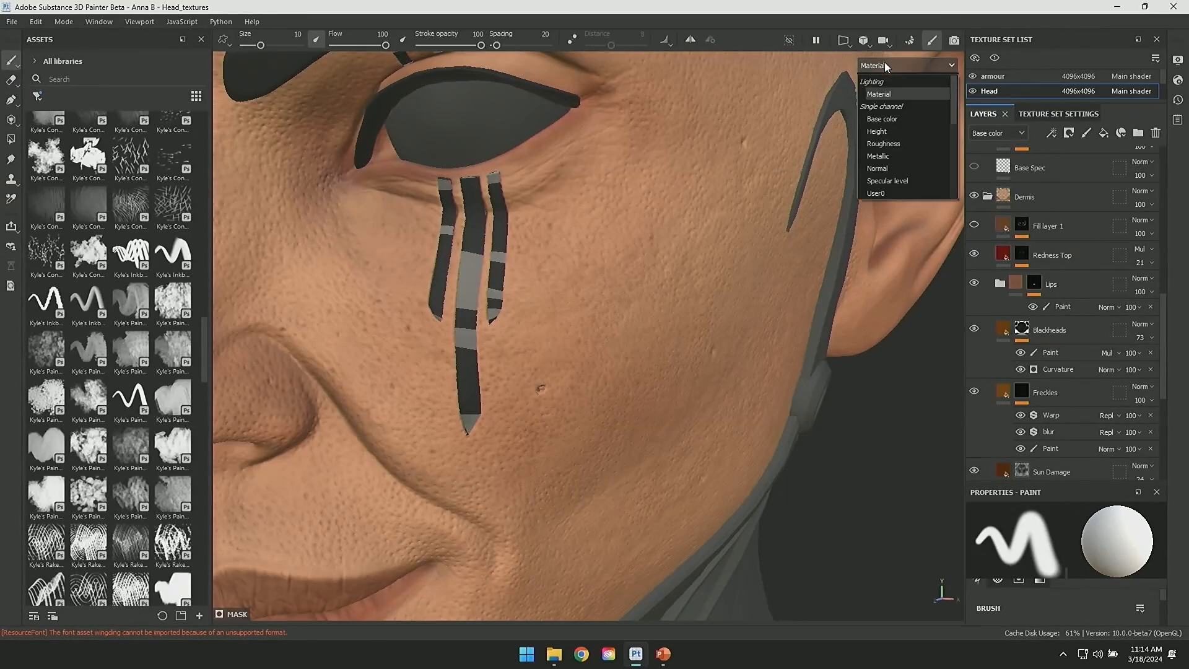
pyautogui.click(888, 119)
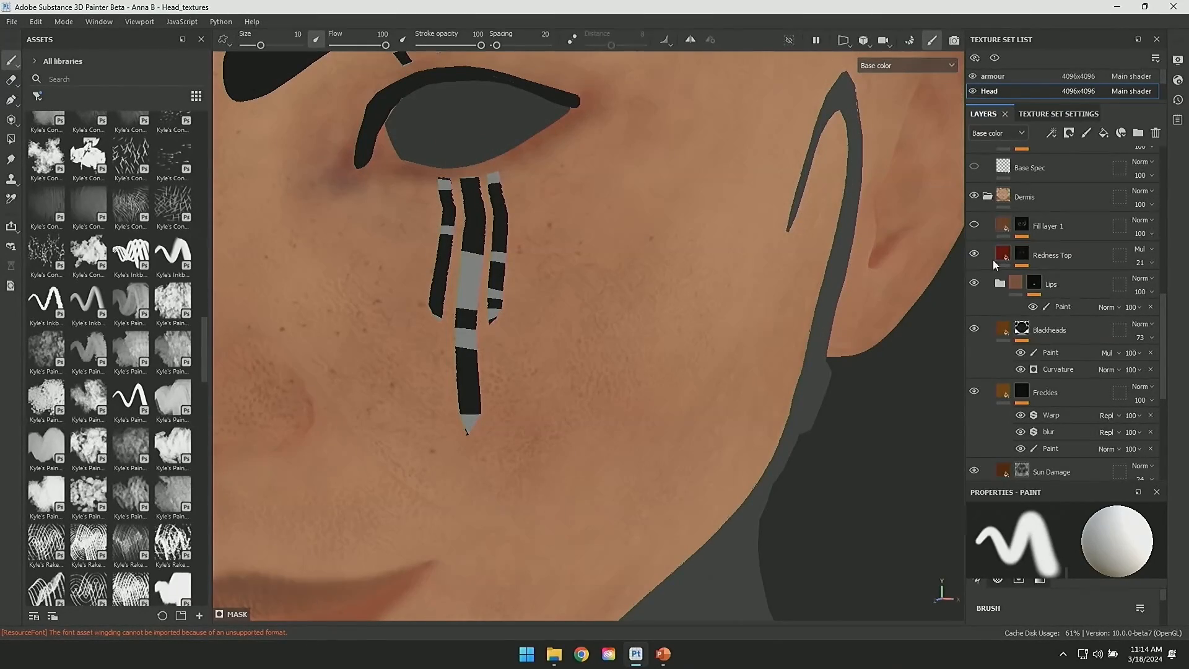
pyautogui.click(975, 255)
pyautogui.click(974, 255)
# Step: Examine the Redness Top layer's painted vein mask on the face
pyautogui.click(1023, 328)
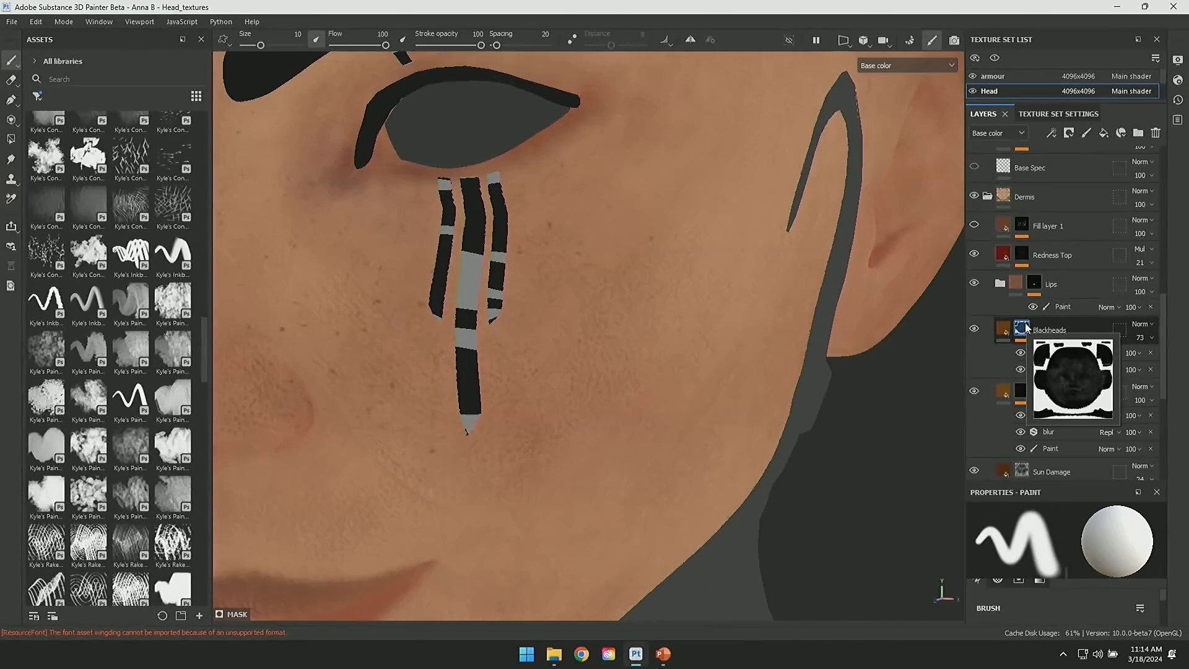
pyautogui.click(1033, 284)
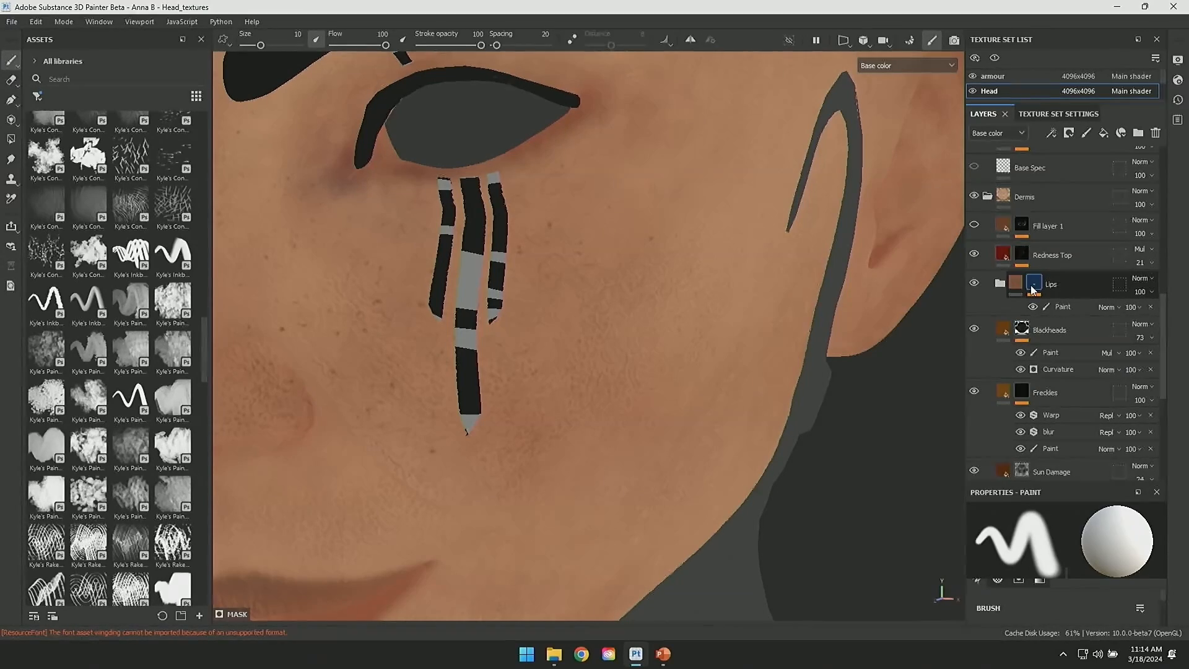
pyautogui.click(1021, 255)
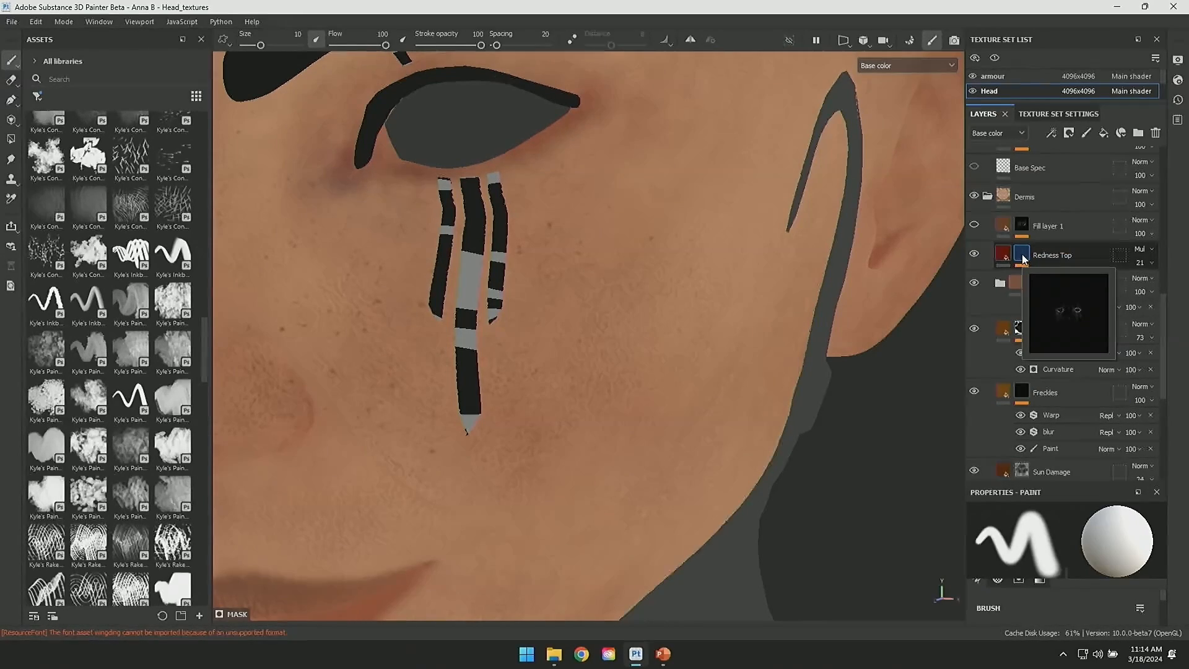
pyautogui.keyDown('alt'); pyautogui.click(1022, 257); pyautogui.keyUp('alt')
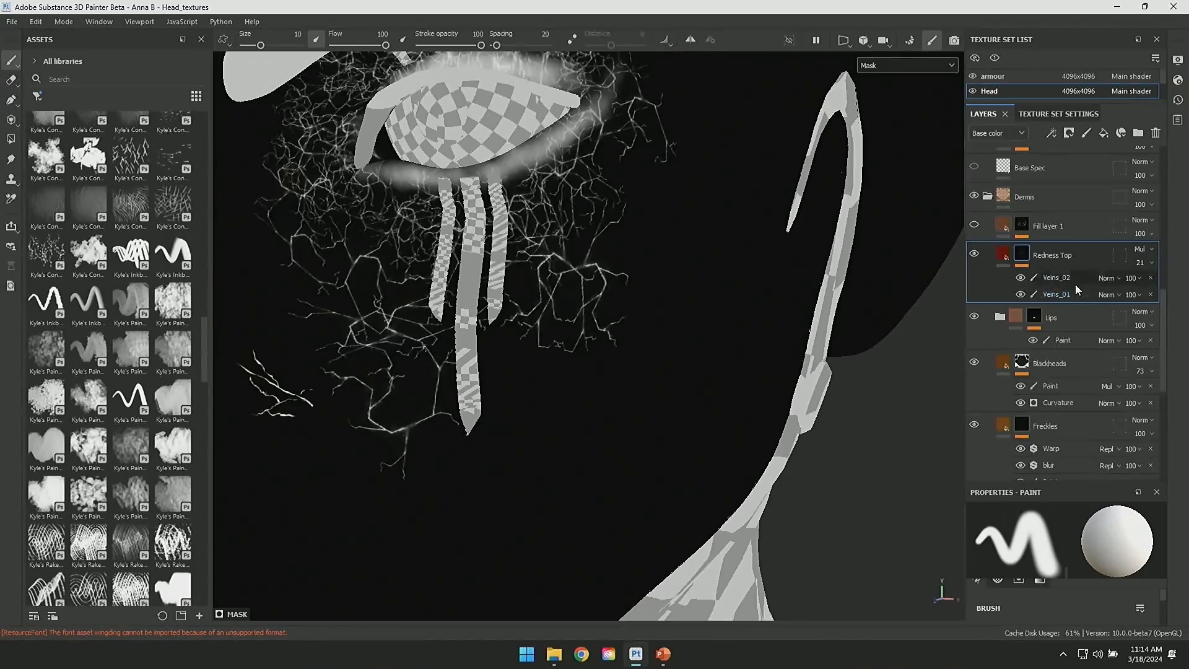
# Step: Show Fill layer 1 in the Material view and examine its mask across the whole face
pyautogui.press('m')
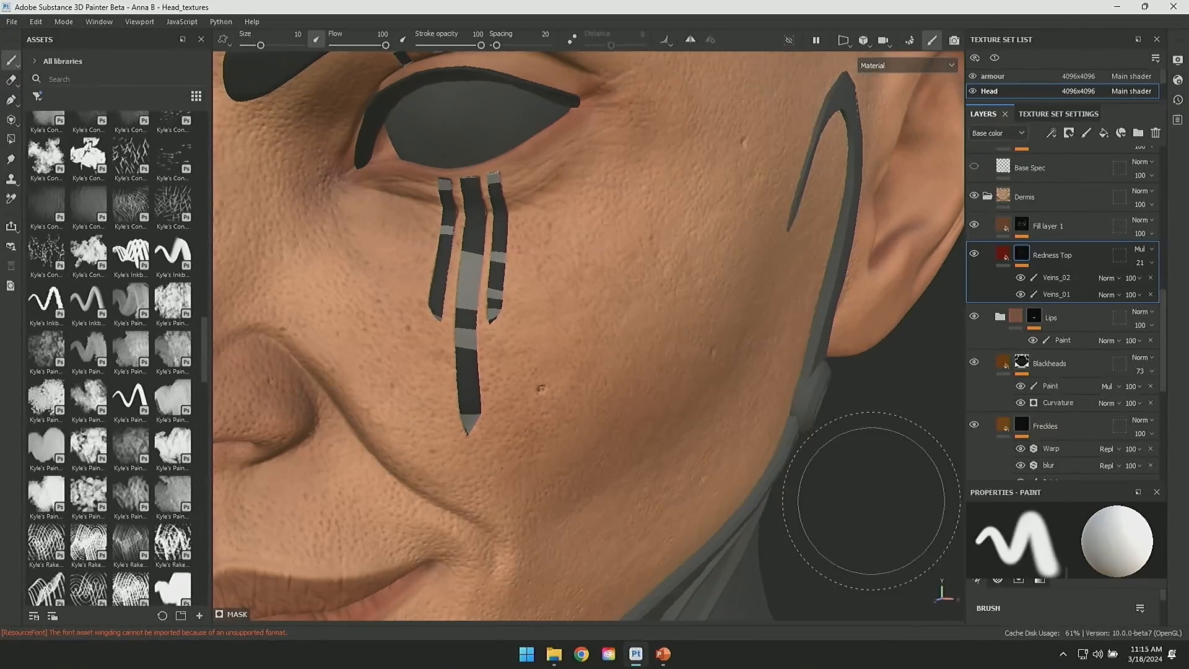
pyautogui.moveTo(882, 522)
pyautogui.keyDown('alt'); pyautogui.mouseDown()
pyautogui.moveTo(923, 455)
pyautogui.moveTo(916, 438)
pyautogui.moveTo(863, 425)
pyautogui.moveTo(876, 359)
pyautogui.mouseUp(); pyautogui.keyUp('alt')
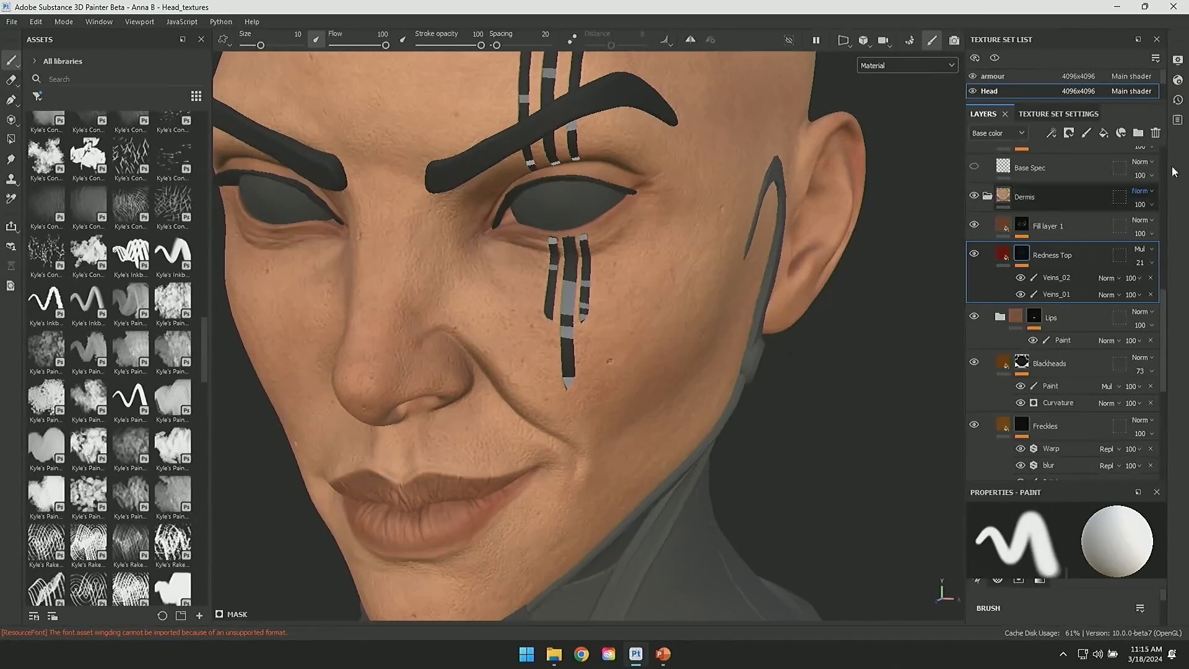
pyautogui.keyDown('alt'); pyautogui.click(1023, 224); pyautogui.keyUp('alt')
pyautogui.moveTo(897, 384)
pyautogui.keyDown('alt'); pyautogui.mouseDown()
pyautogui.moveTo(867, 385)
pyautogui.moveTo(879, 380)
pyautogui.mouseUp(); pyautogui.keyUp('alt')
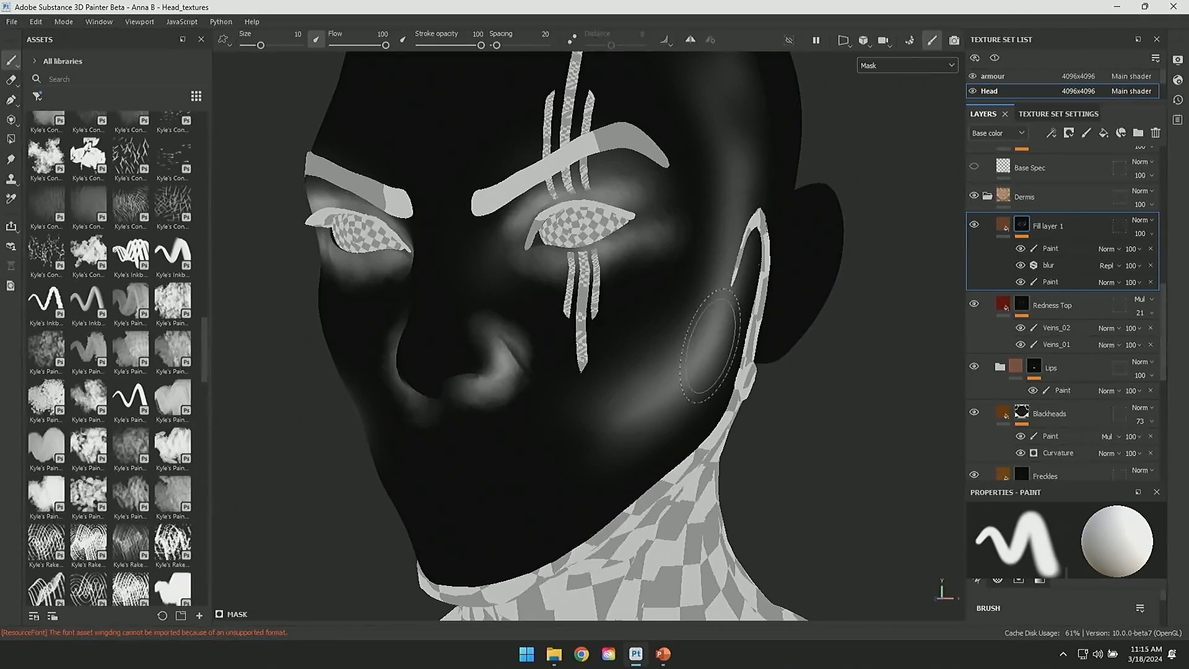
pyautogui.press('m')
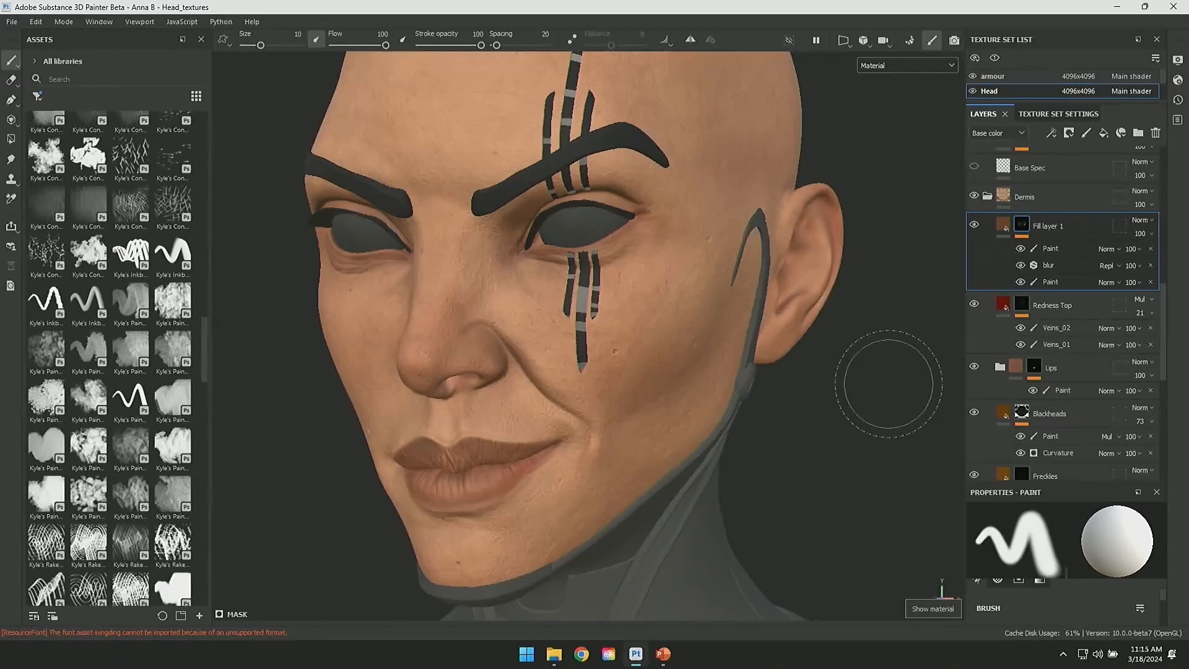
# Step: Toggle Fill layer 1 to compare its shading on the face, leave it shown and collapse the Dermis folder
pyautogui.keyDown('alt'); pyautogui.moveTo(857, 423); pyautogui.dragTo(849, 403); pyautogui.keyUp('alt')
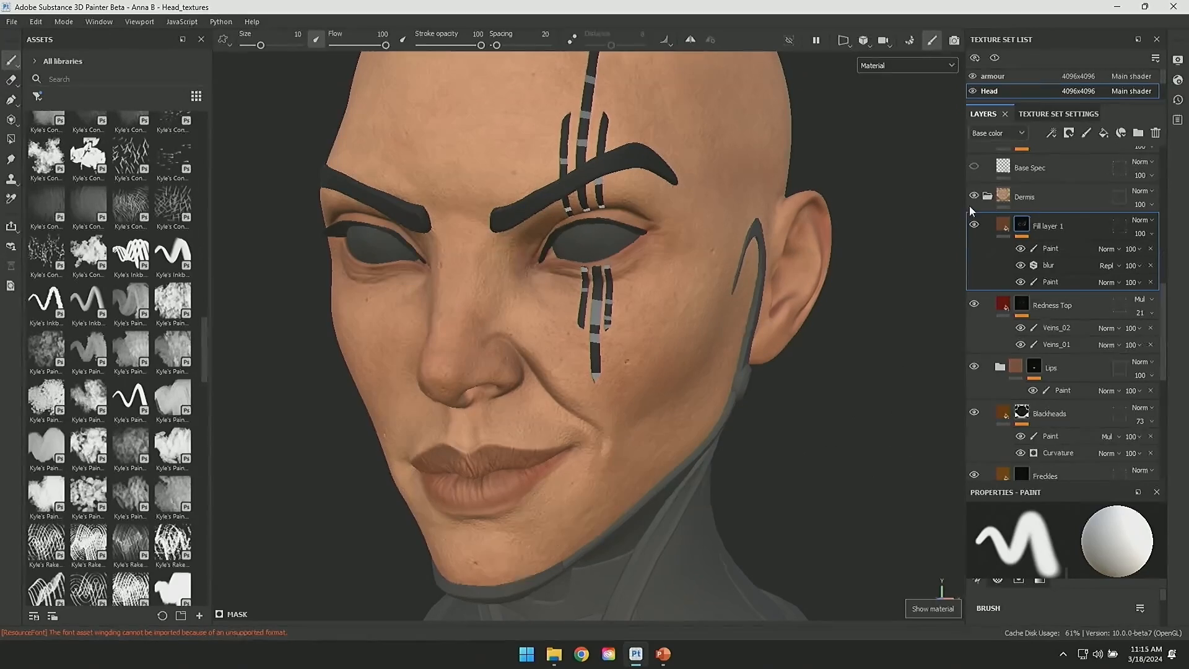
pyautogui.click(979, 226)
pyautogui.click(978, 226)
pyautogui.click(979, 226)
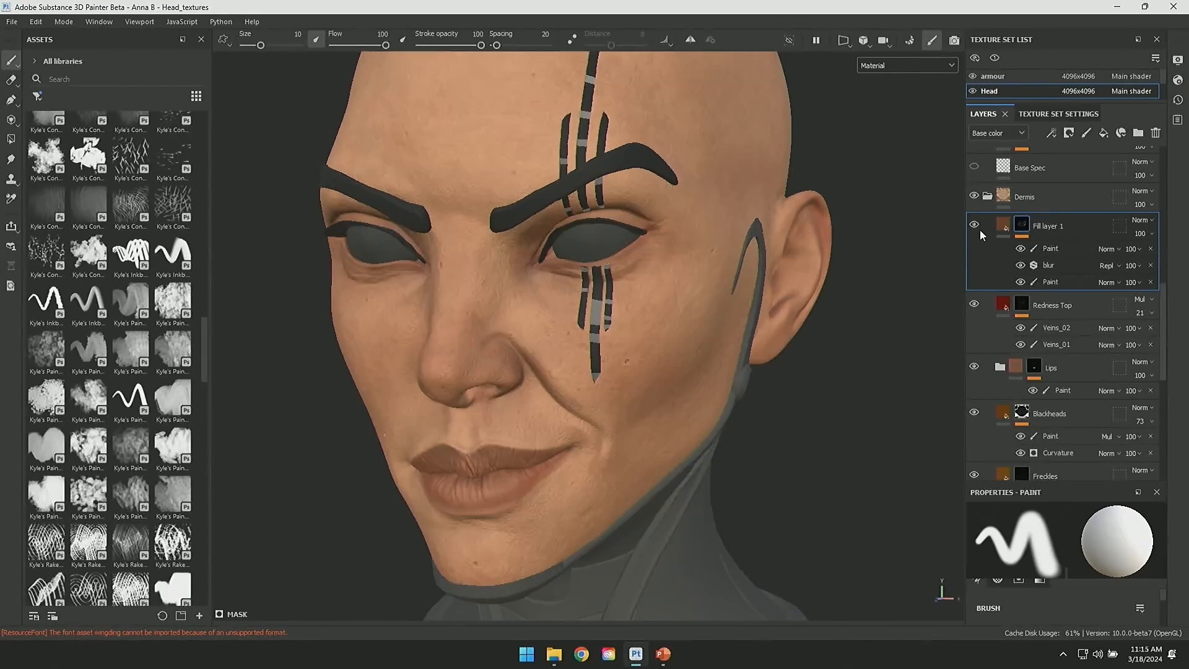
pyautogui.click(988, 197)
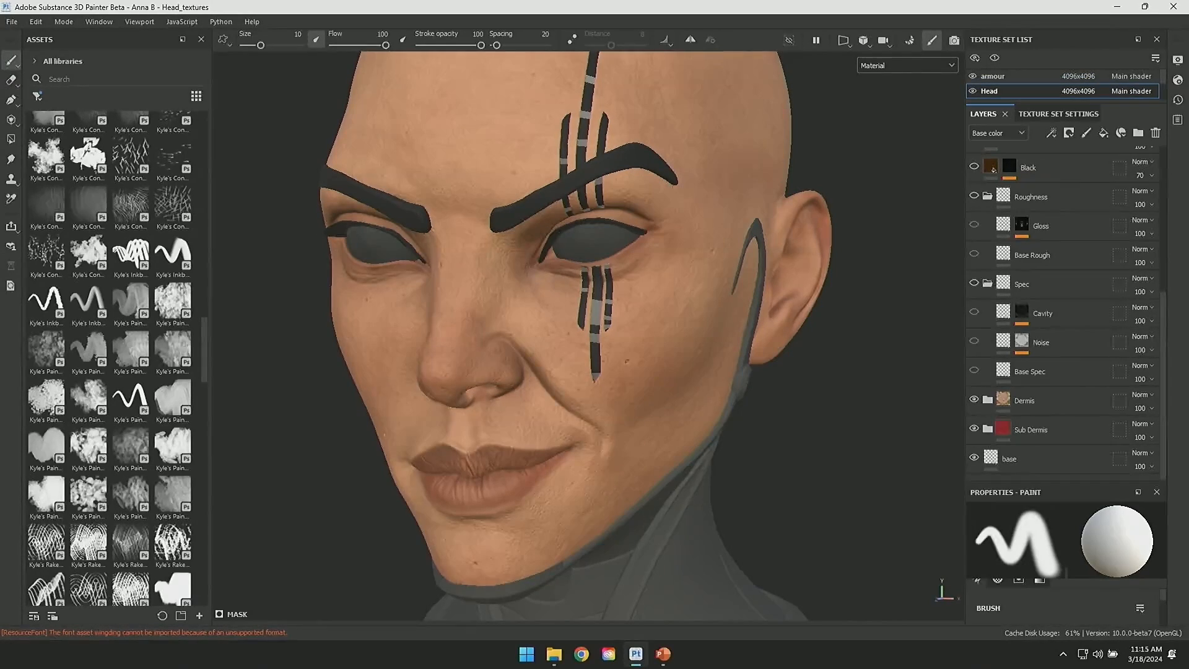
# Step: Examine the environment and camera display settings and the asm-metal-rough shader parameters without changing them
pyautogui.click(1178, 60)
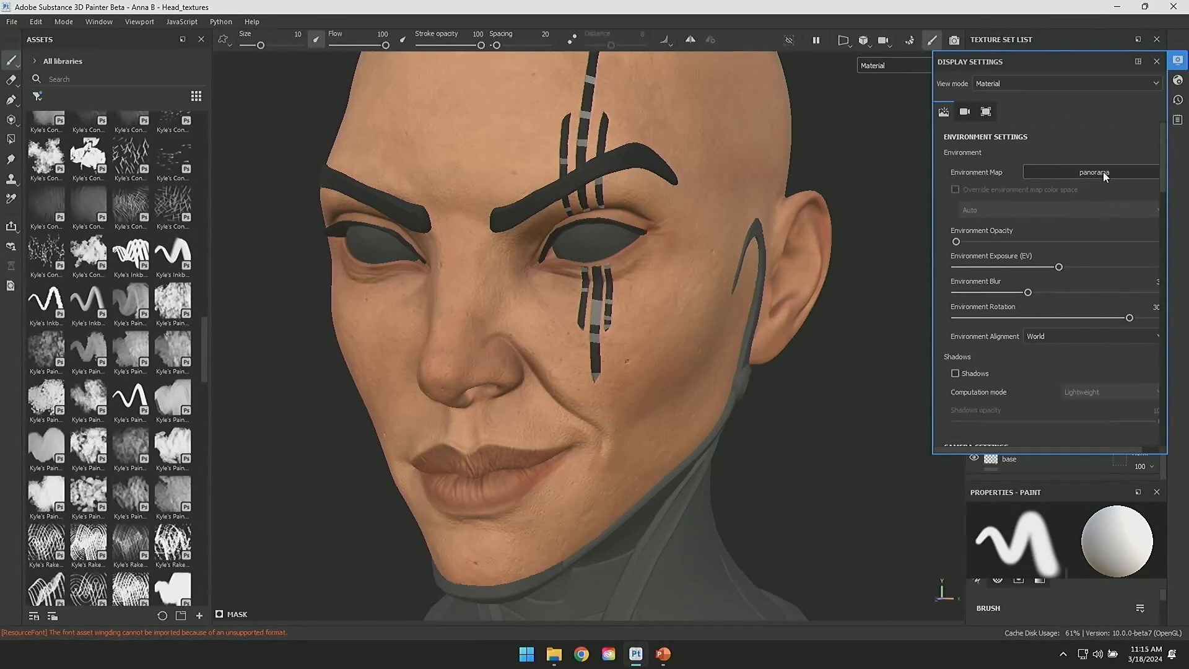
pyautogui.click(1178, 80)
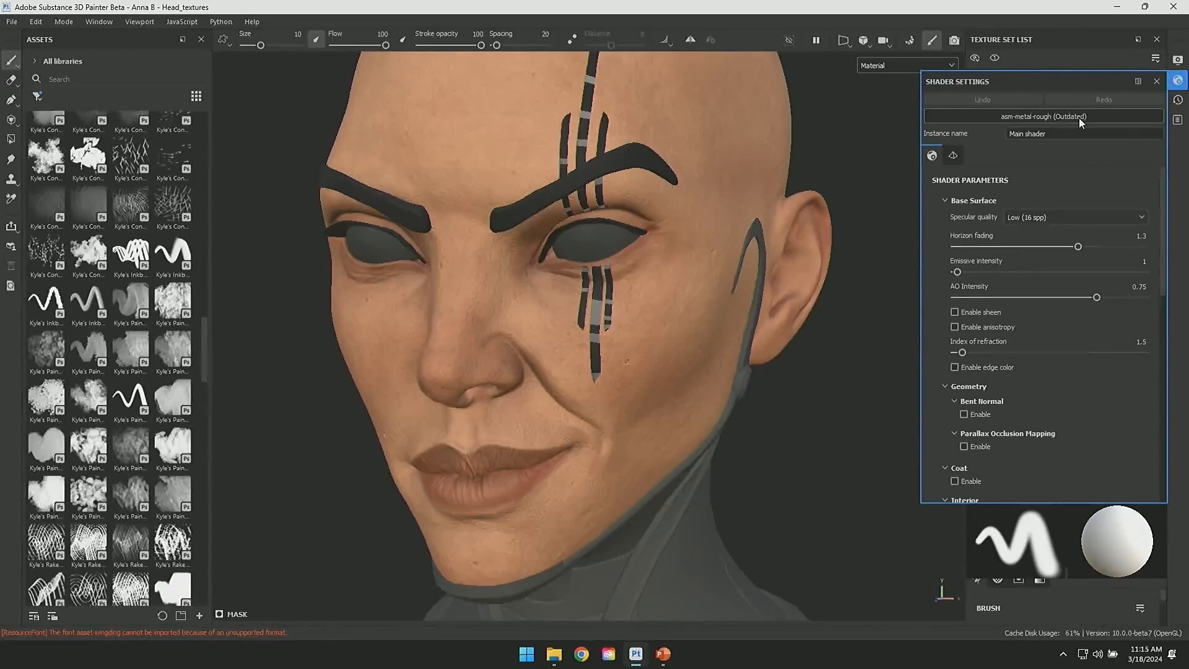
pyautogui.click(1156, 81)
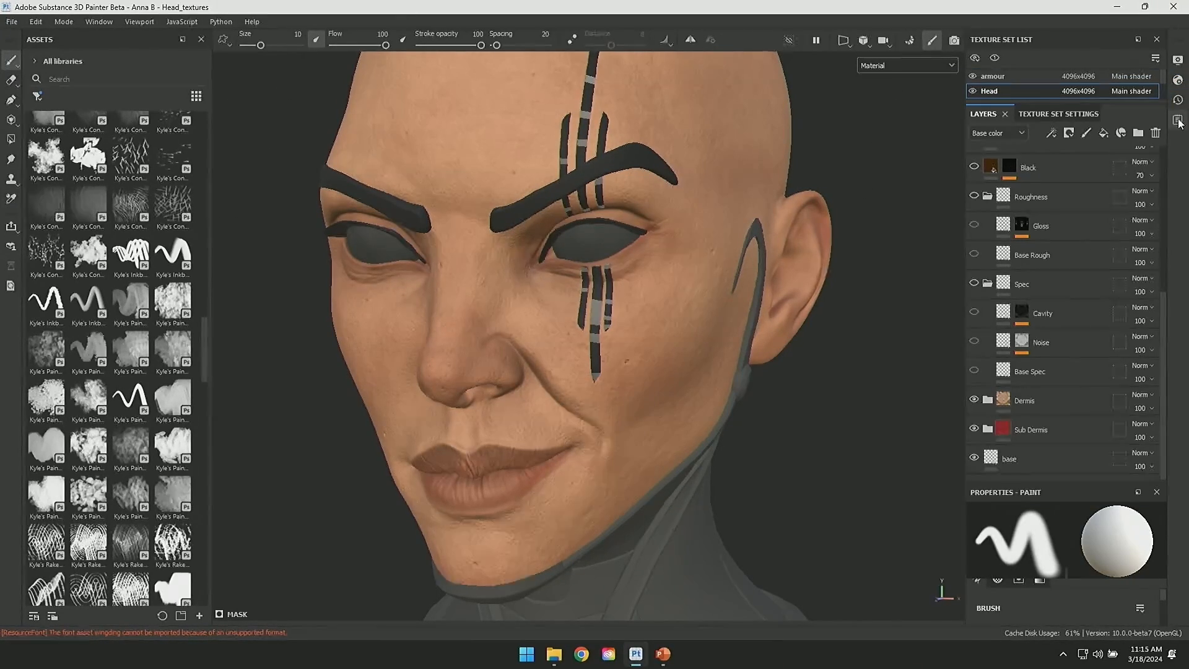
pyautogui.click(1178, 62)
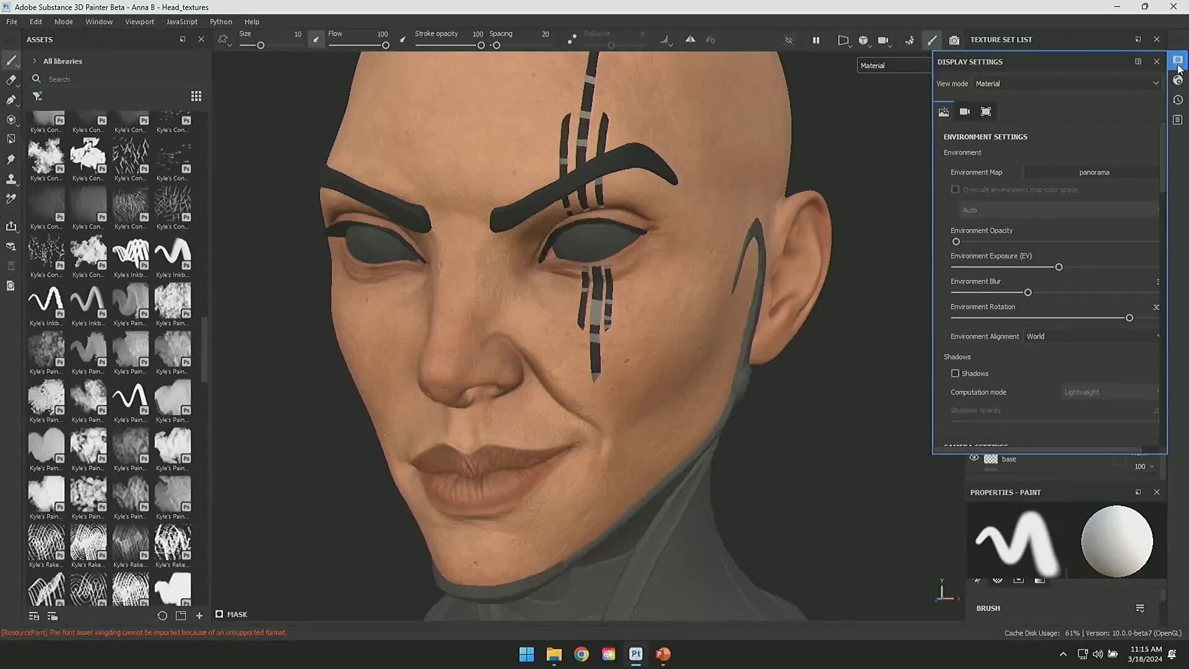
pyautogui.scroll(-3, 1120, 236)
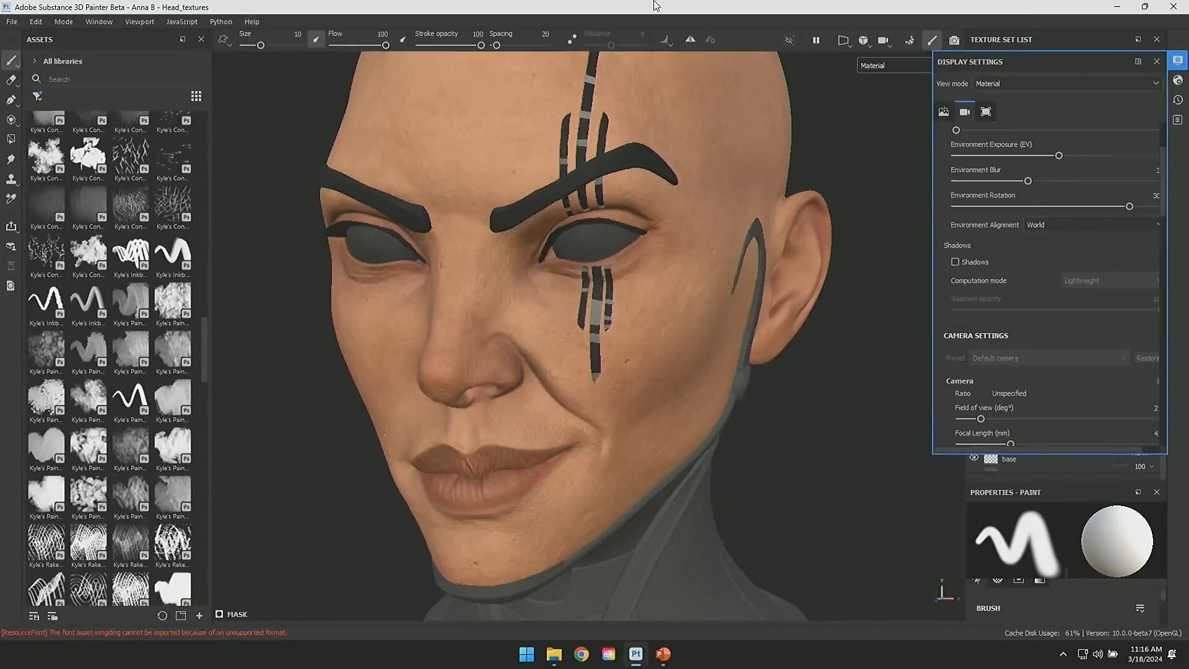
pyautogui.click(1175, 84)
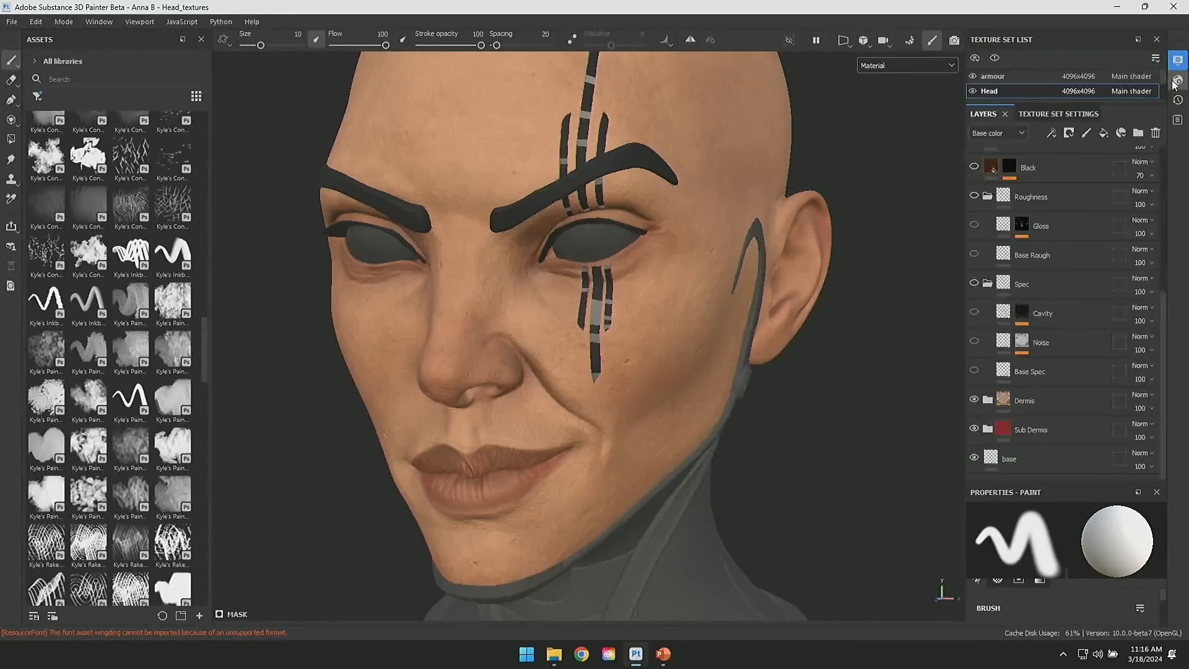
pyautogui.click(1177, 81)
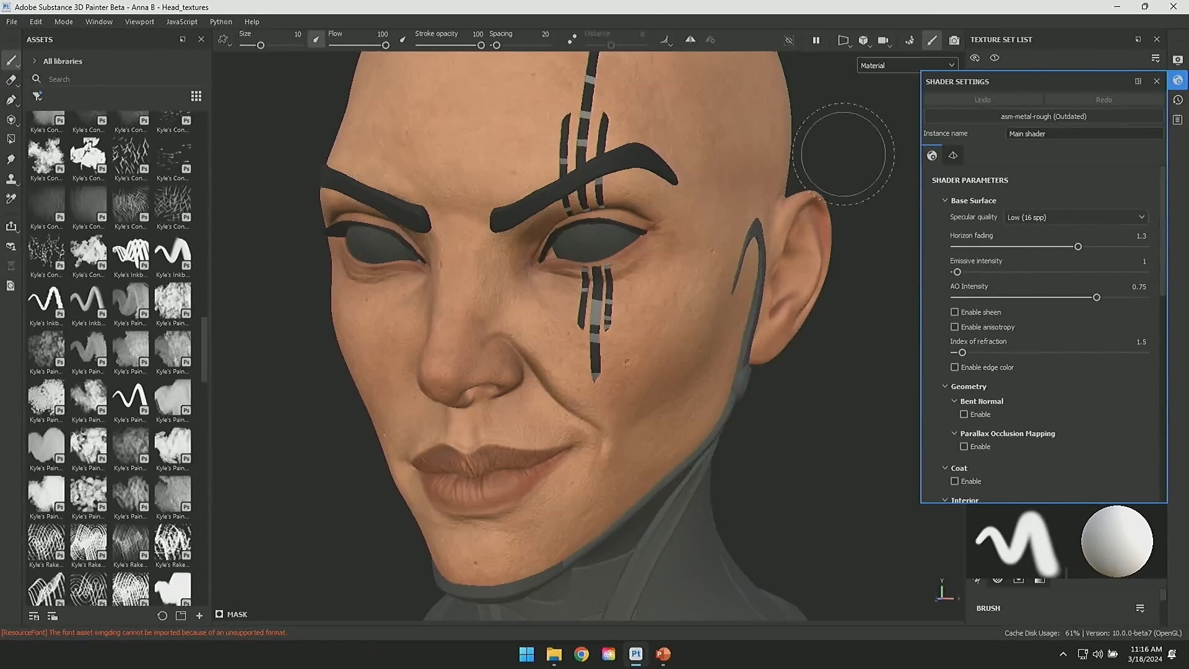
pyautogui.click(1156, 82)
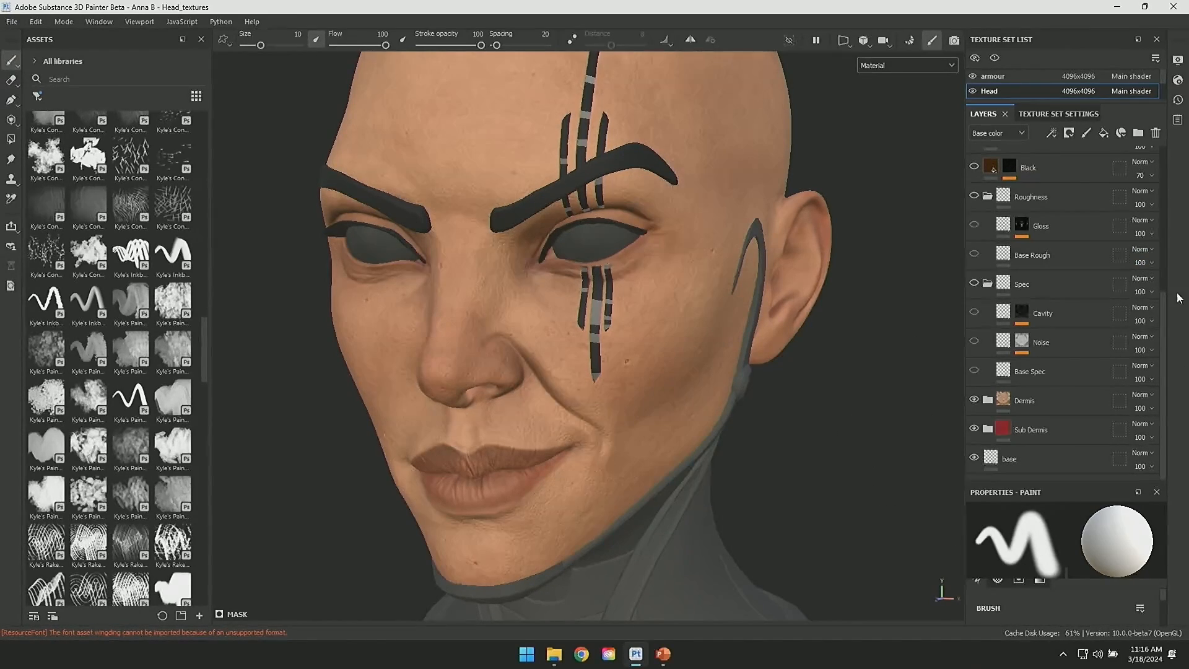
# Step: Select the Base Spec layer in the Spec folder and enlarge the properties area to inspect its material channels
pyautogui.moveTo(1112, 485); pyautogui.dragTo(1112, 404)
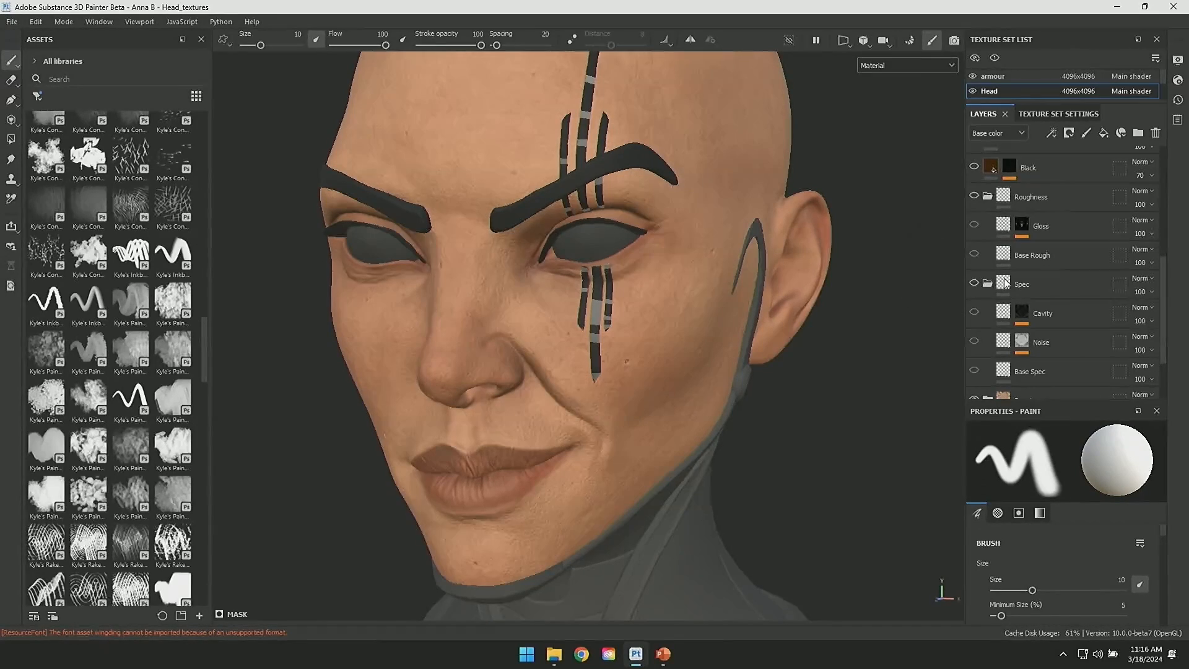
pyautogui.scroll(-2, 1029, 325)
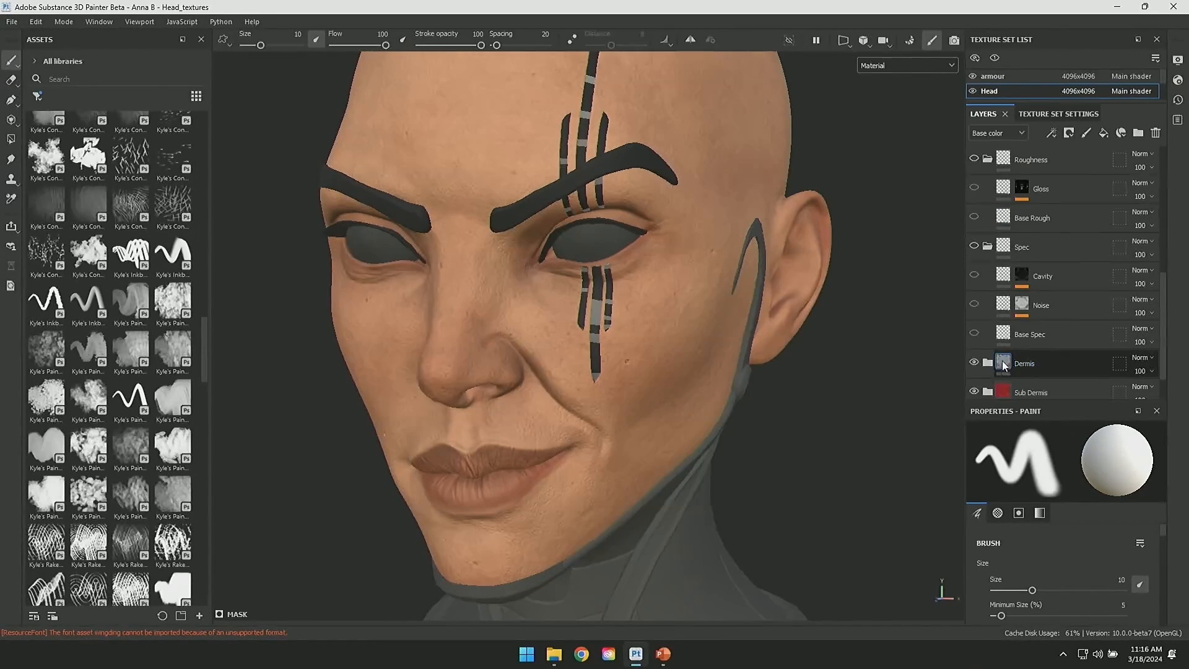
pyautogui.click(1009, 331)
pyautogui.moveTo(1163, 495); pyautogui.dragTo(1165, 559)
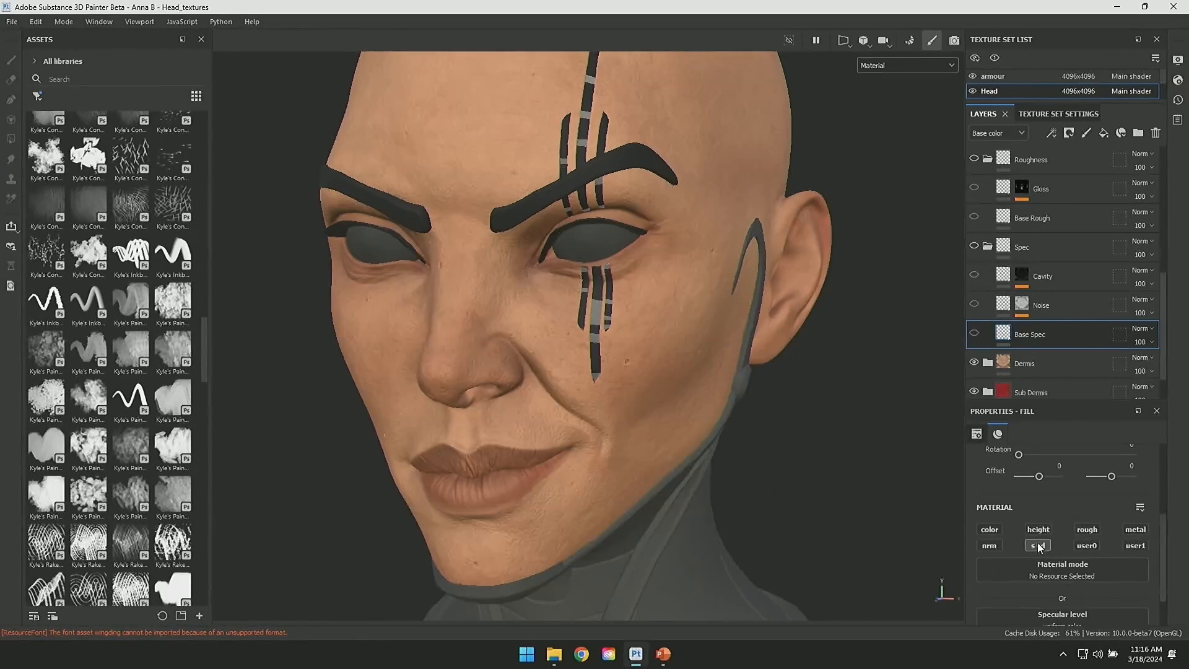
# Step: Display the Specular level channel on the model and make the Base Spec layer visible
pyautogui.click(904, 65)
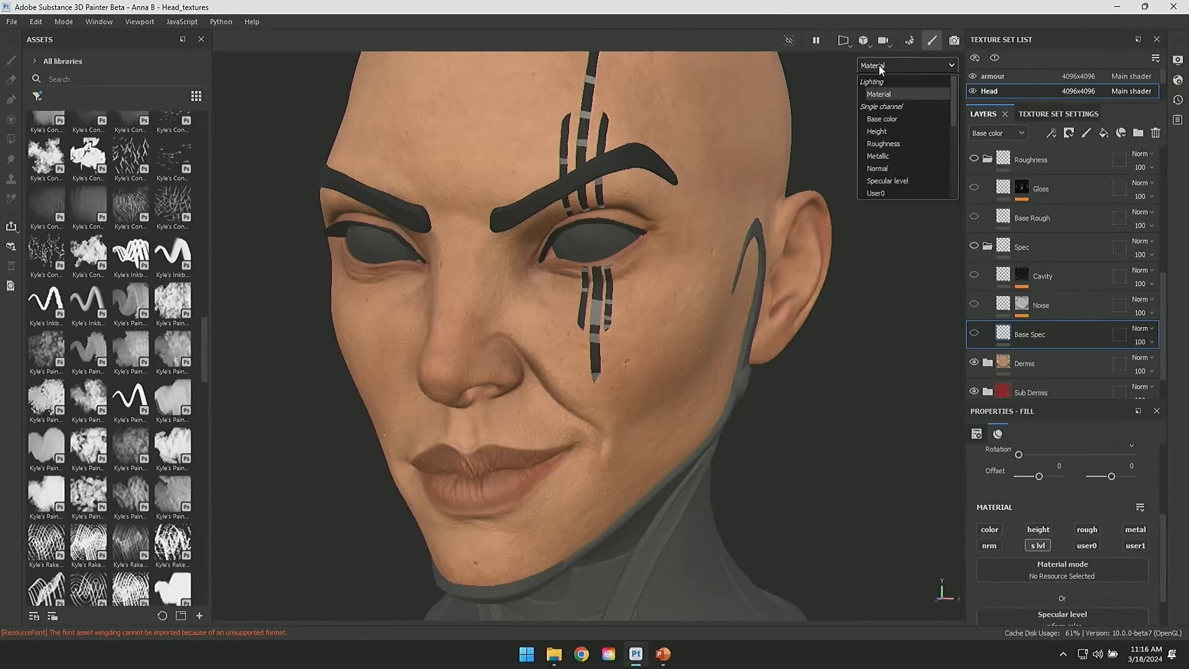
pyautogui.scroll(-4, 897, 168)
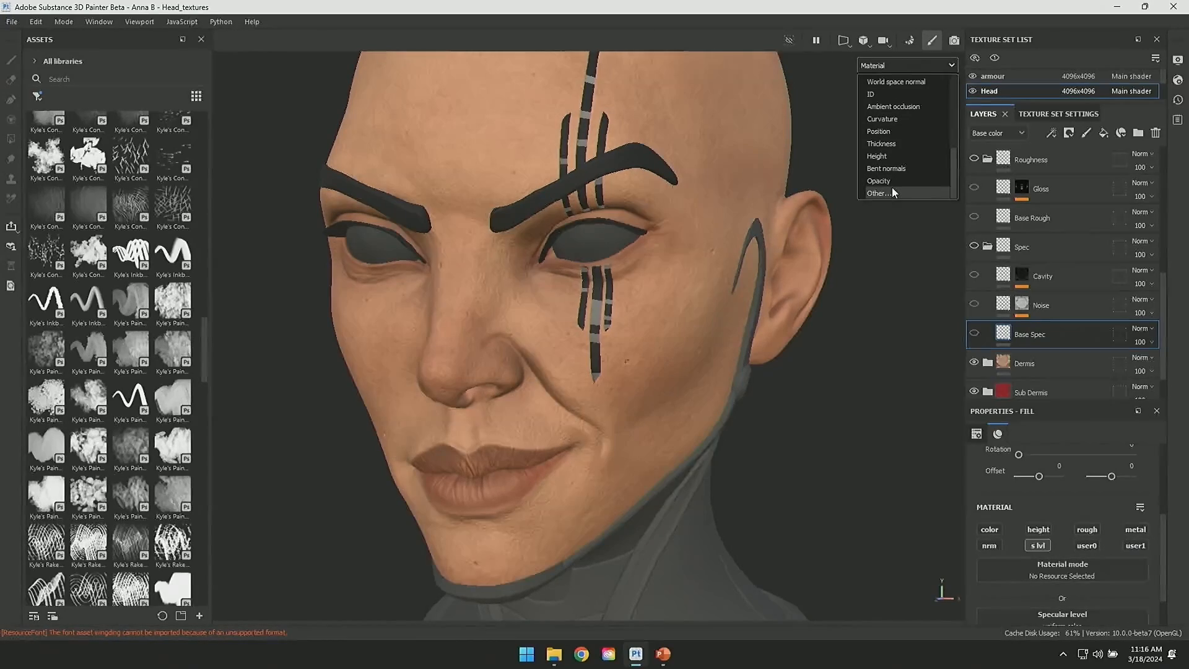
pyautogui.scroll(3, 887, 166)
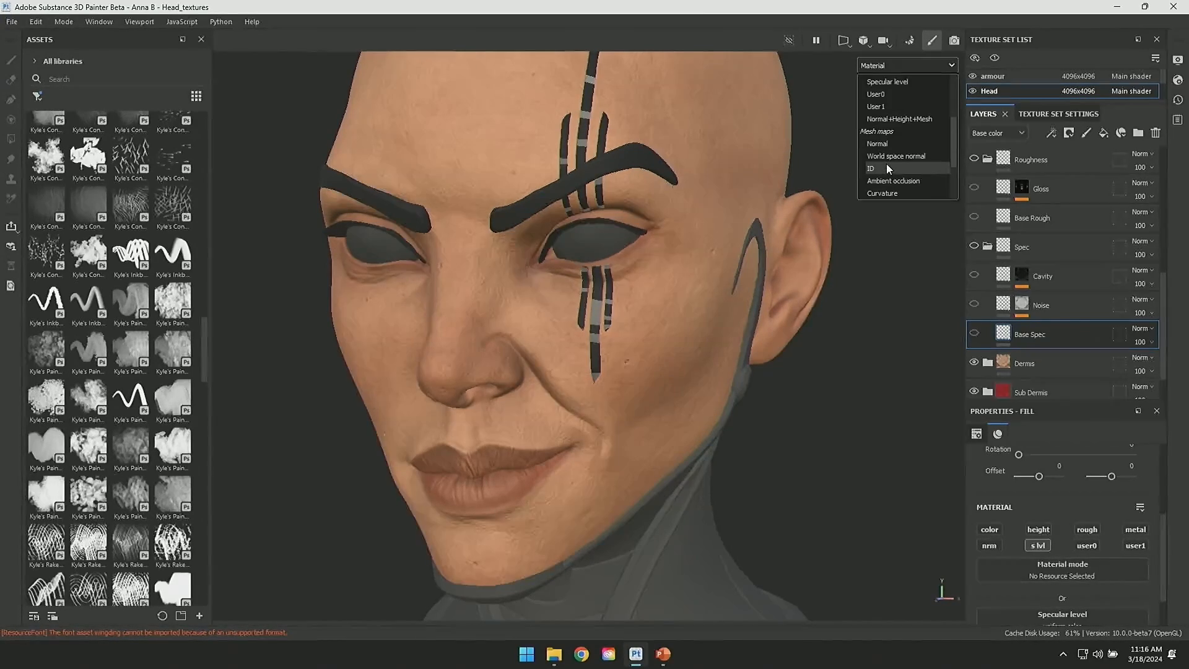
pyautogui.scroll(3, 895, 142)
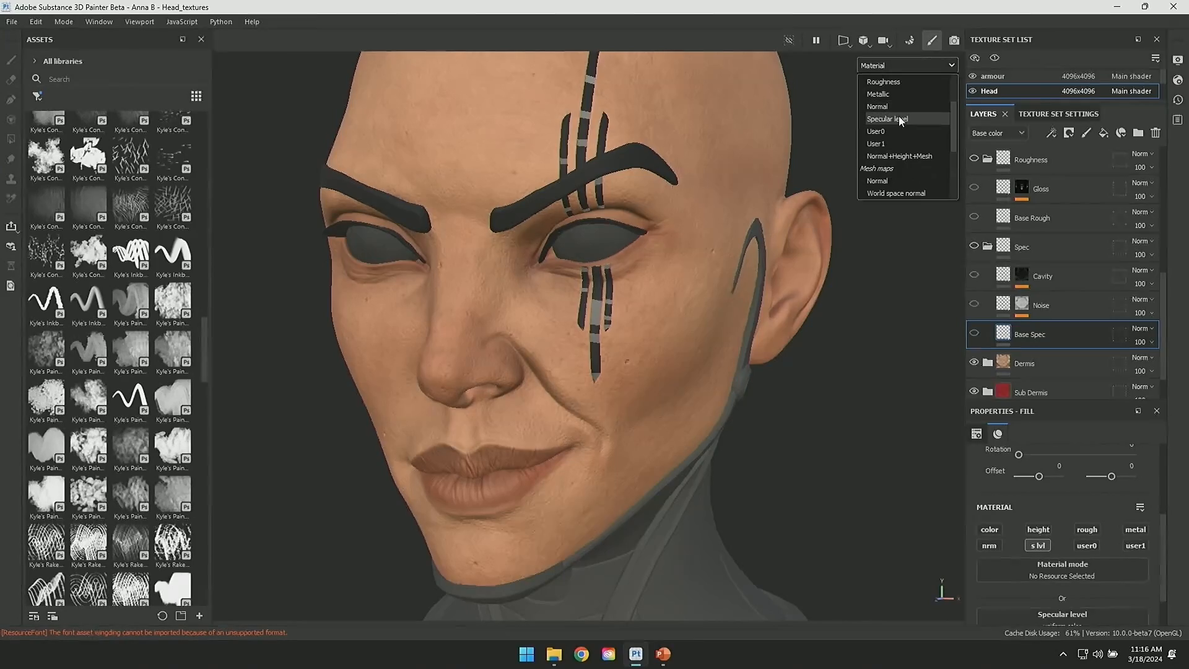
pyautogui.click(898, 117)
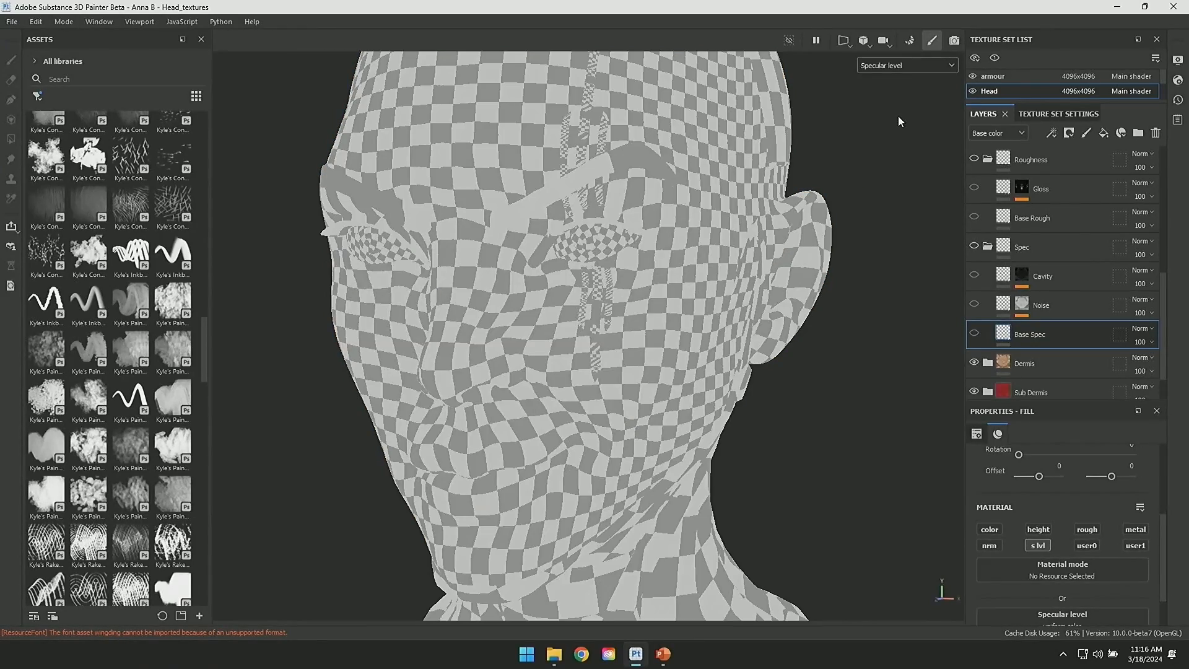
pyautogui.click(974, 334)
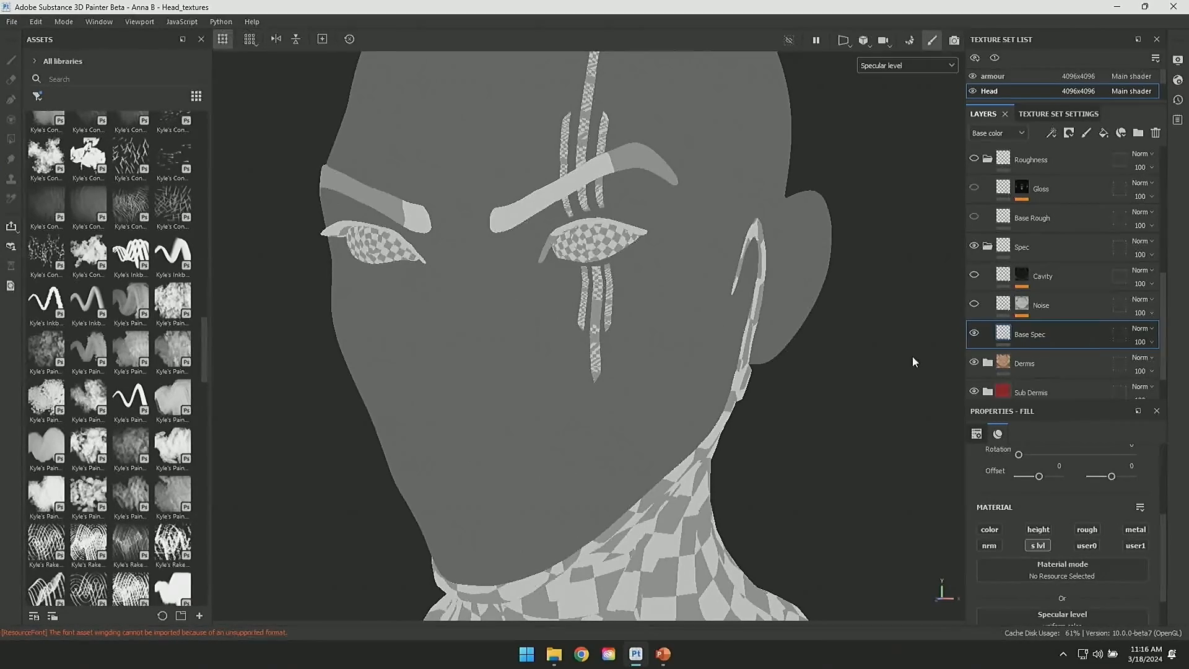
# Step: Show the Noise layer, display its mask on the face and select the Blue Noise Fast fill in it
pyautogui.click(974, 304)
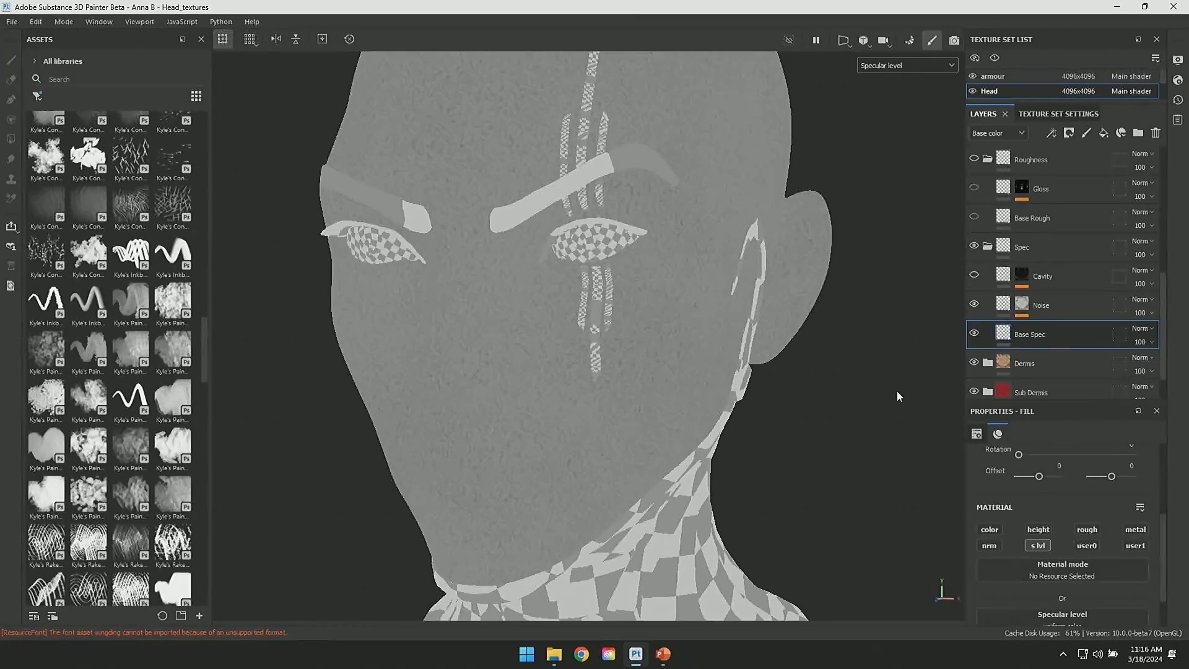
pyautogui.keyDown('alt'); pyautogui.moveTo(888, 399); pyautogui.dragTo(896, 386); pyautogui.keyUp('alt')
pyautogui.keyDown('alt'); pyautogui.click(1022, 303); pyautogui.keyUp('alt')
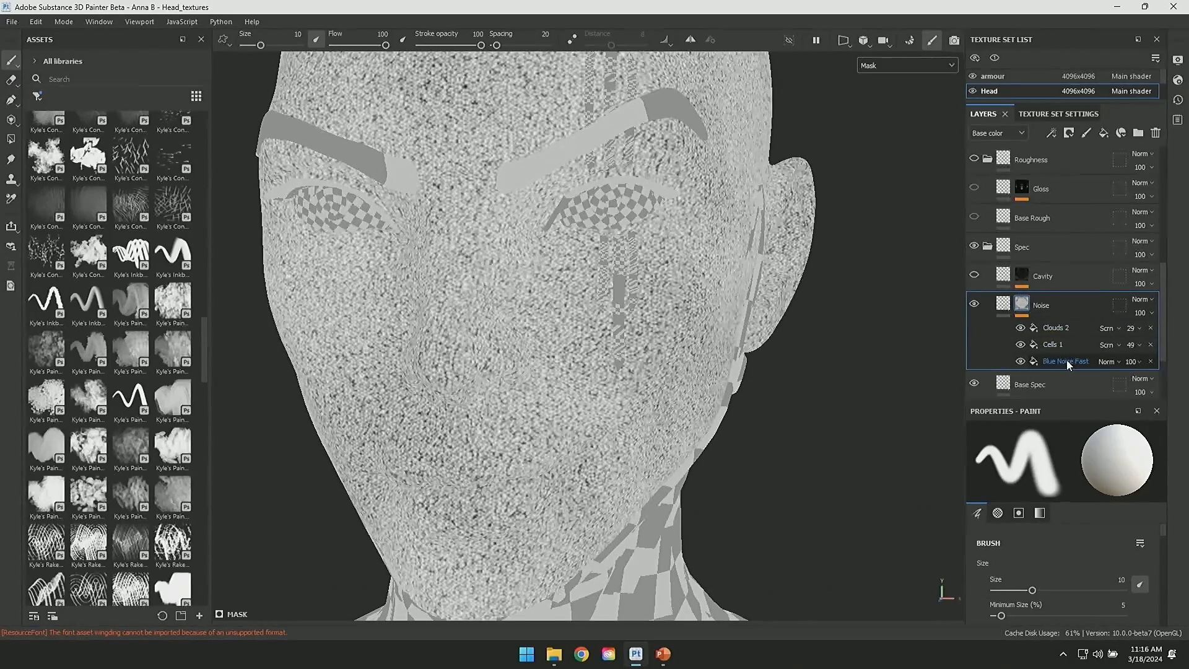
pyautogui.click(1068, 361)
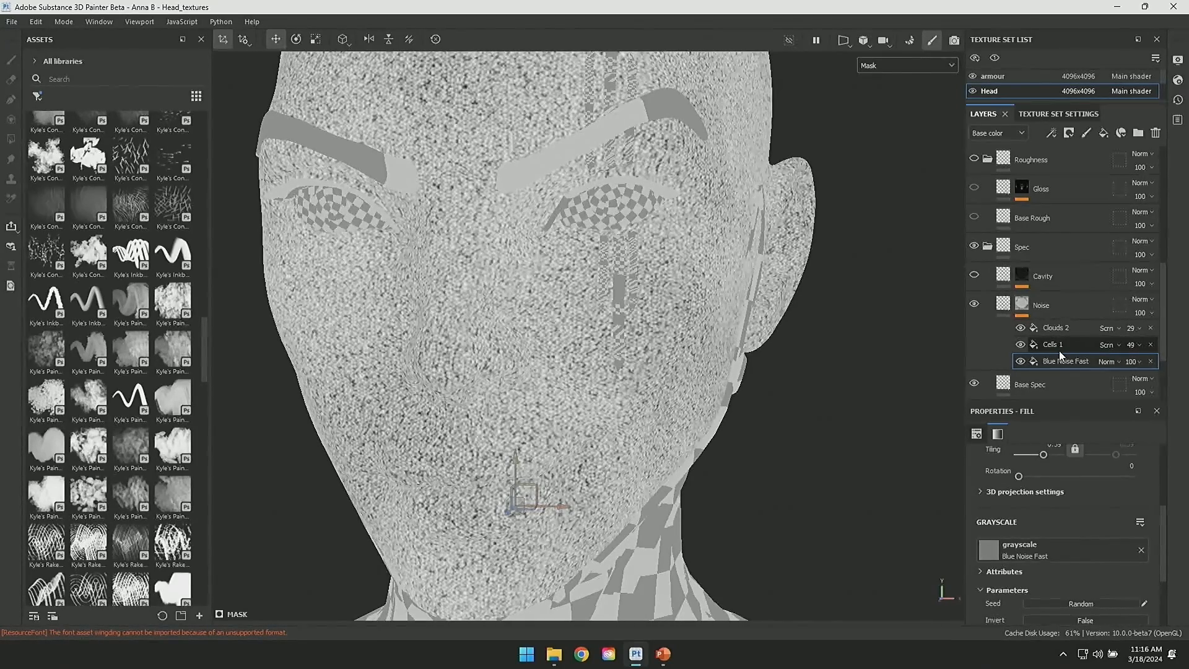
# Step: Show the Cavity layer and examine its curvature mask close up on the face
pyautogui.click(975, 275)
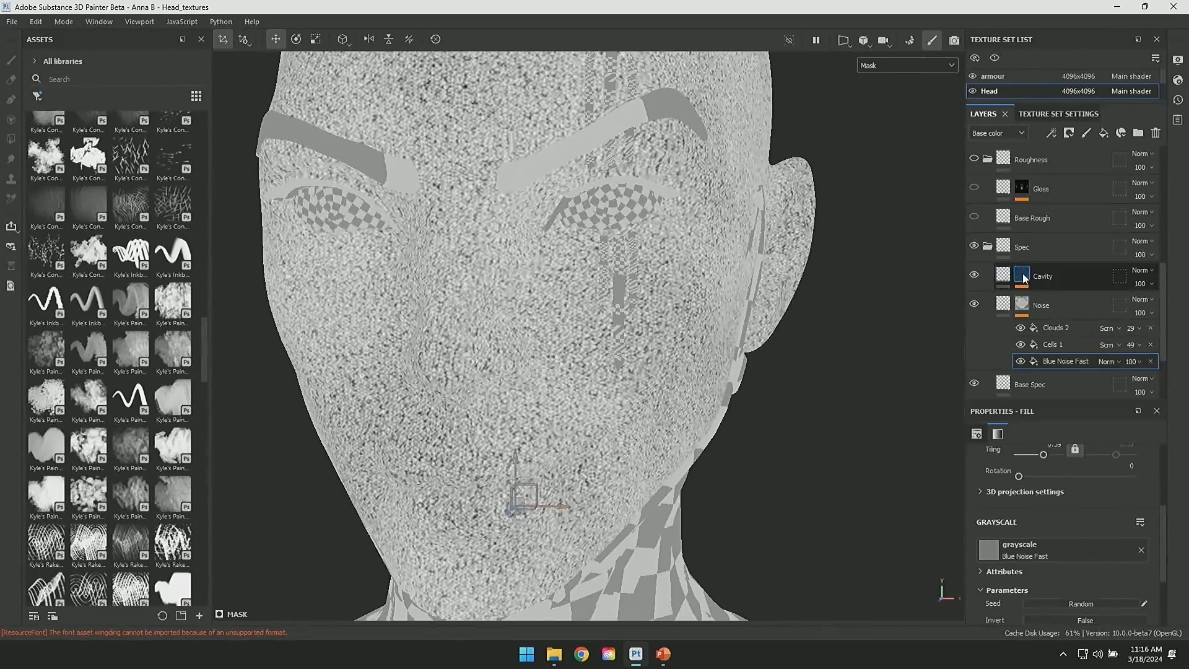
pyautogui.click(975, 275)
pyautogui.click(975, 275)
pyautogui.click(1022, 281)
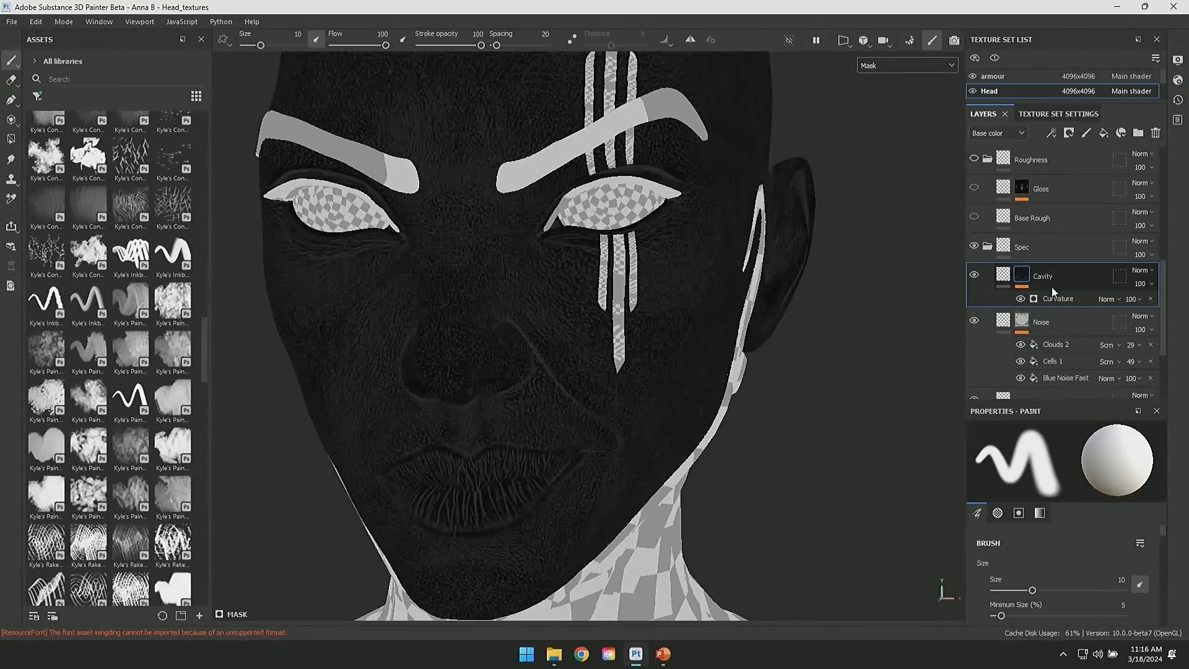
pyautogui.moveTo(799, 499)
pyautogui.keyDown('alt'); pyautogui.mouseDown(button='right')
pyautogui.moveTo(827, 573)
pyautogui.moveTo(808, 514)
pyautogui.mouseUp(button='right'); pyautogui.keyUp('alt')
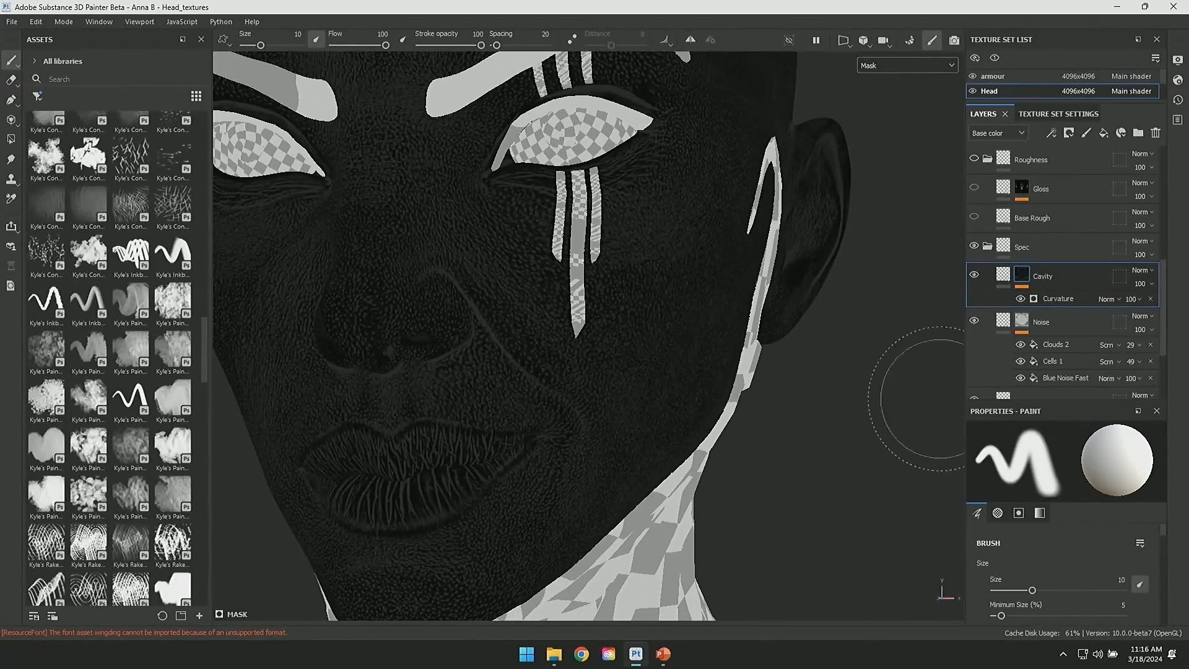
# Step: Collapse the Spec folder and show the Roughness folder with the model displayed in the Roughness channel
pyautogui.click(989, 251)
pyautogui.scroll(1, 1019, 298)
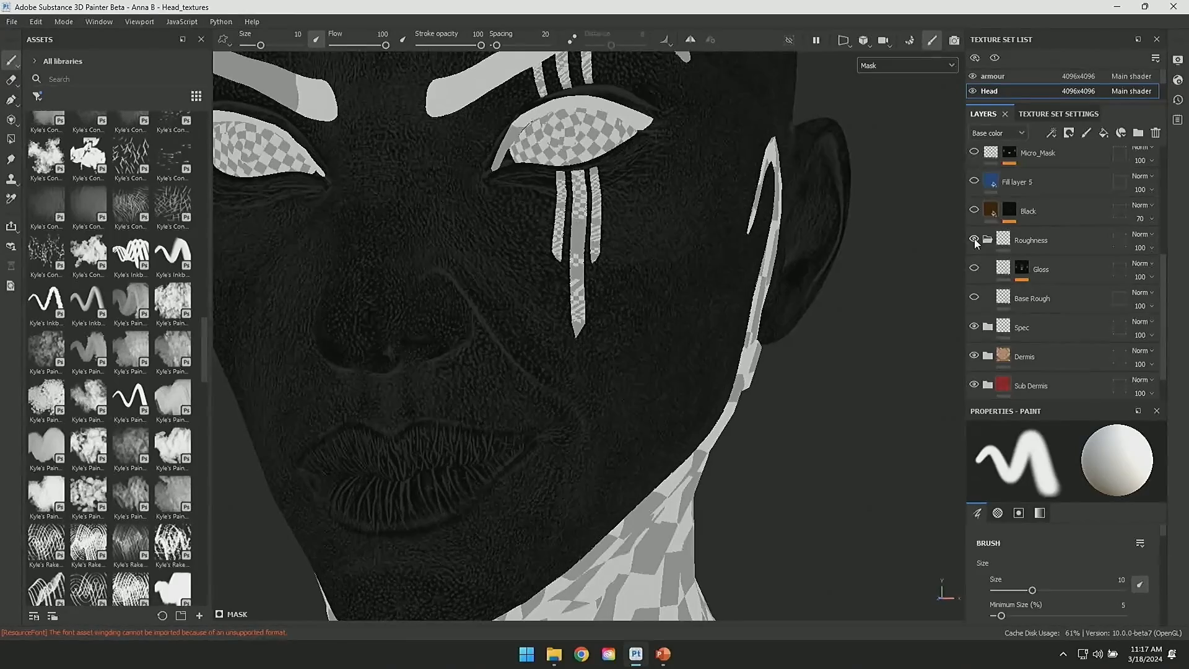
pyautogui.click(869, 65)
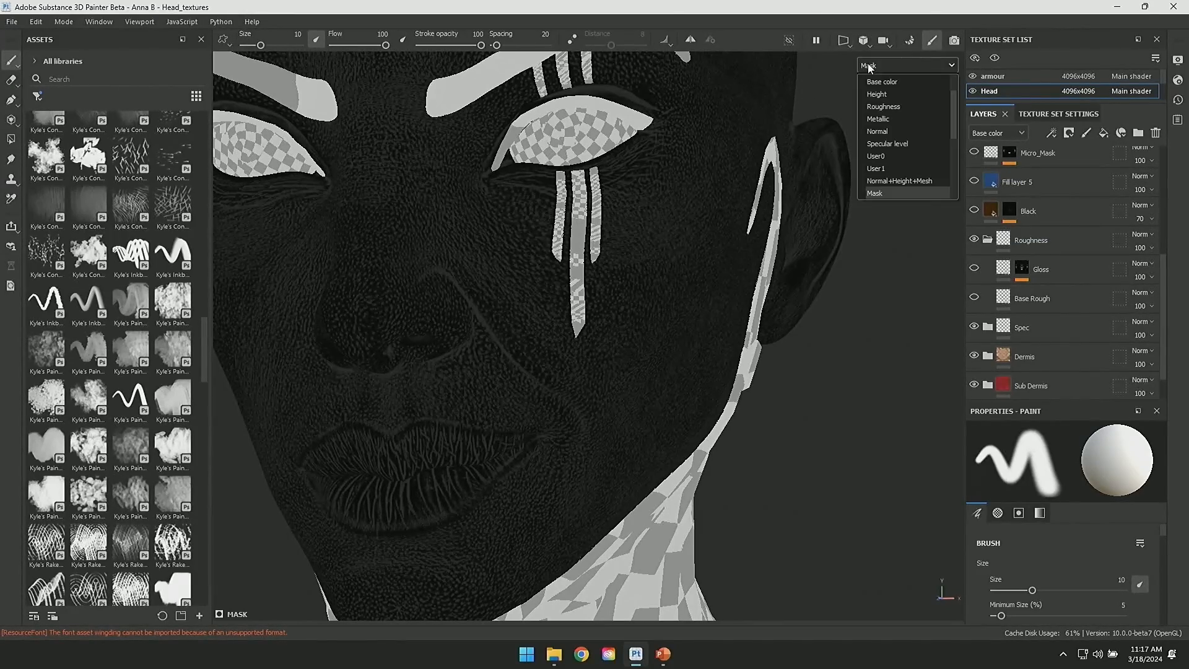
pyautogui.click(893, 106)
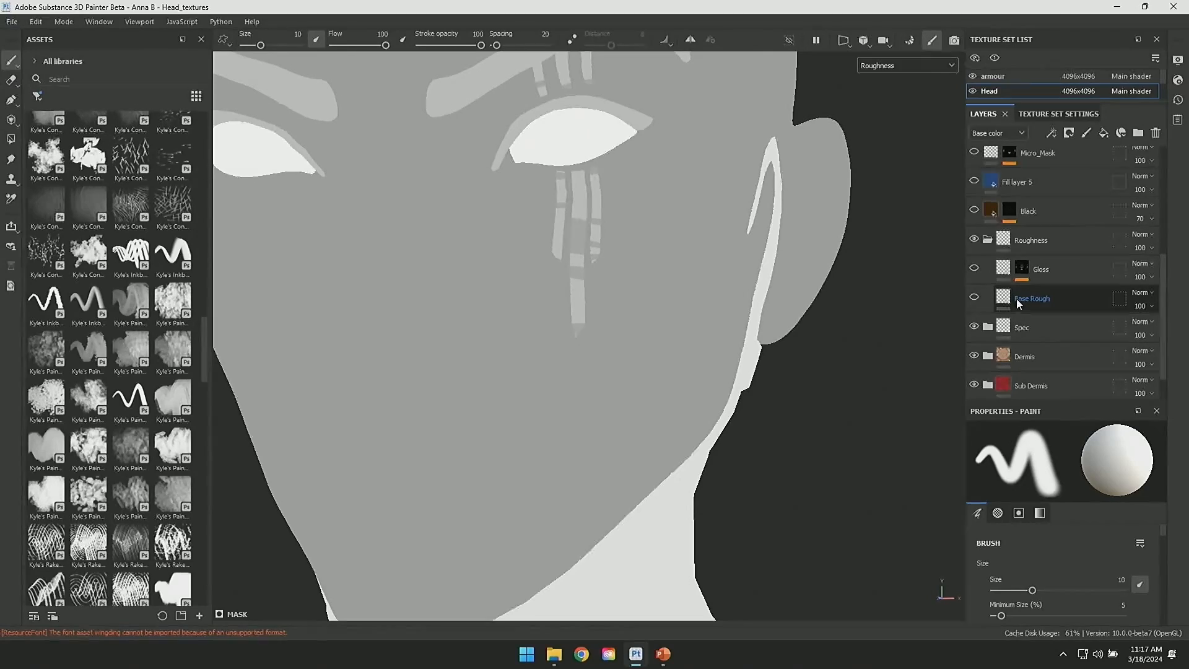
# Step: Make the Base Rough and Gloss layers visible and examine their roughness across the face
pyautogui.click(974, 297)
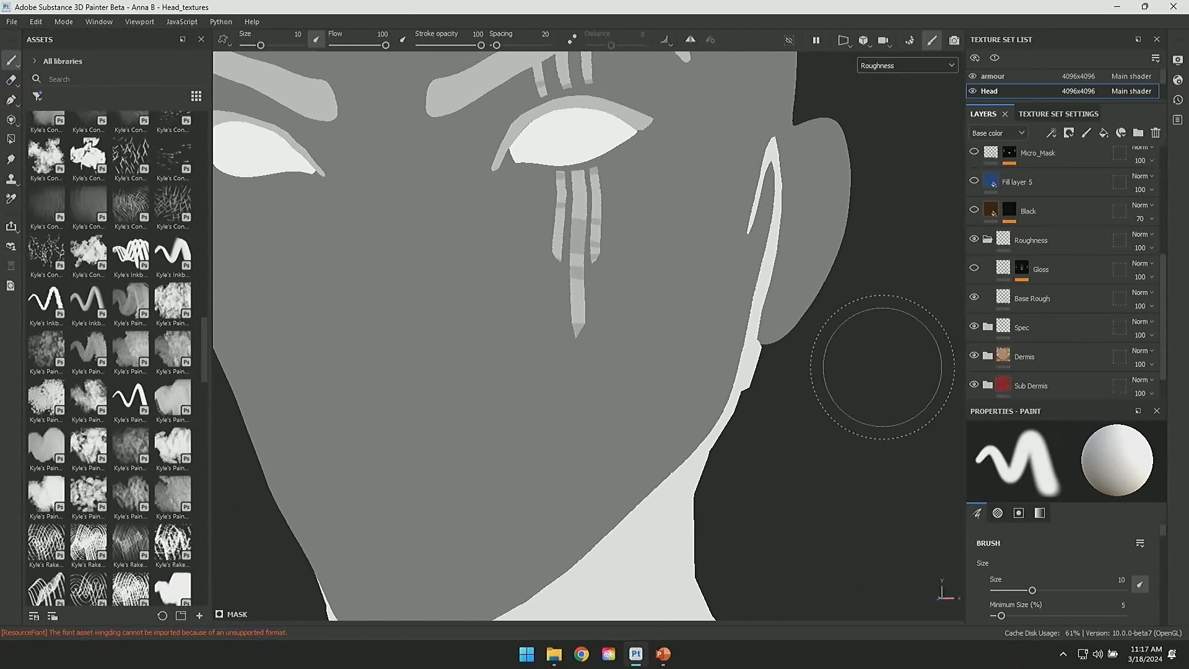
pyautogui.click(974, 269)
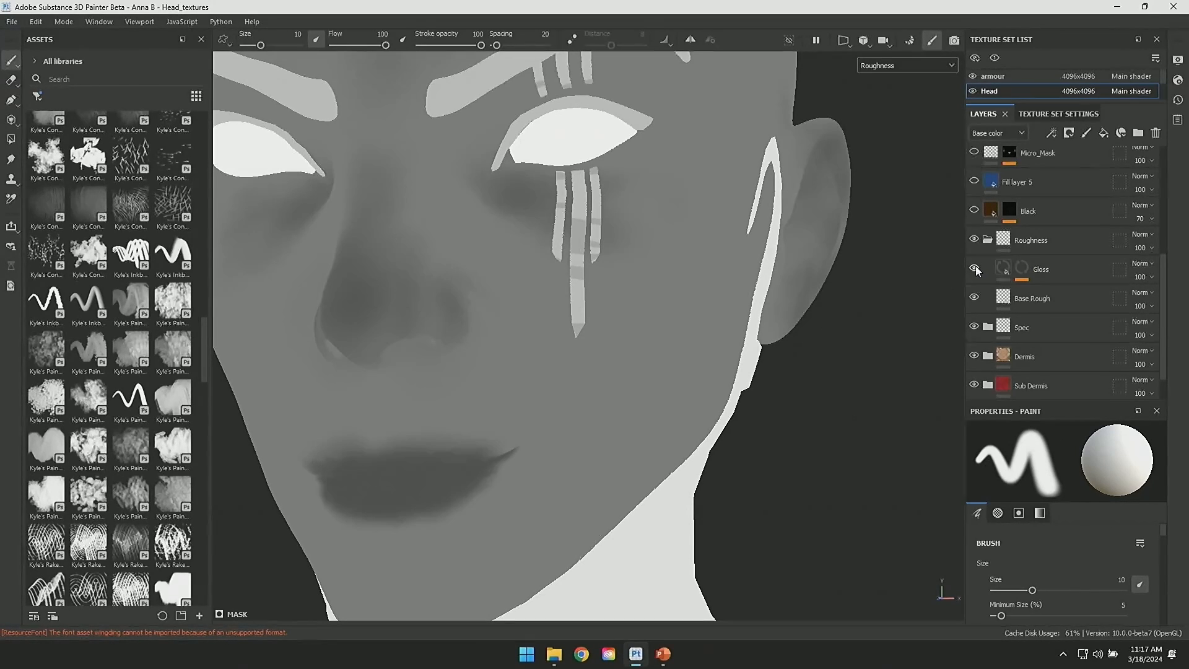
pyautogui.keyDown('alt'); pyautogui.moveTo(876, 451); pyautogui.dragTo(799, 434); pyautogui.keyUp('alt')
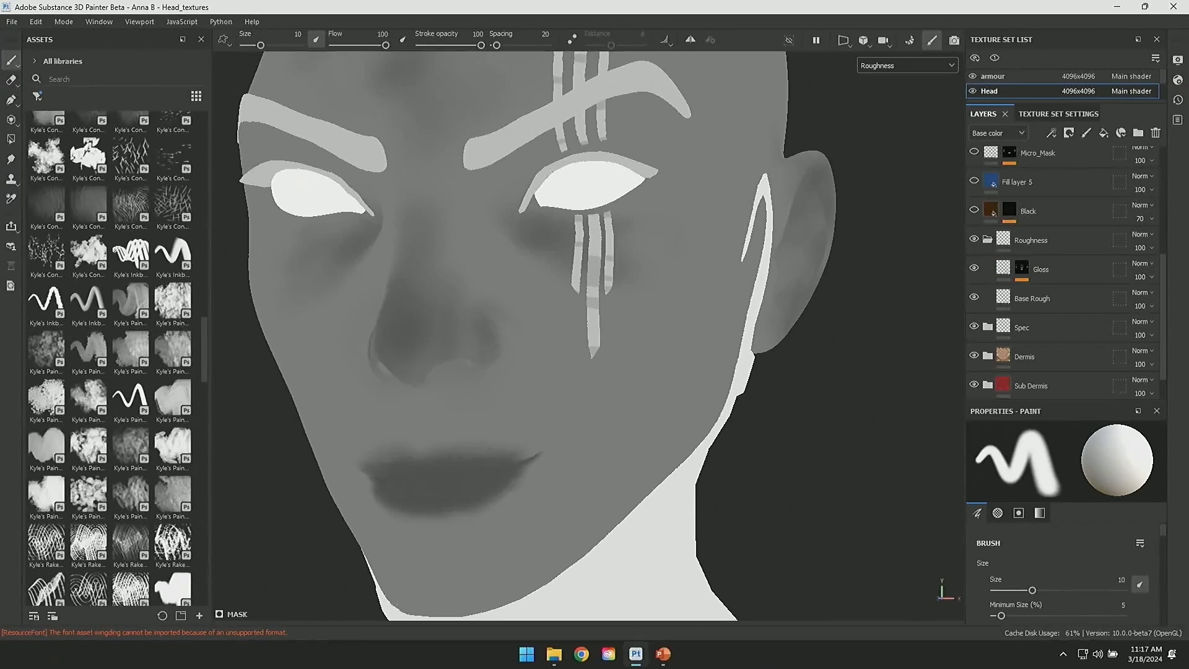
# Step: Display the Gloss mask and toggle its Paint, Oiliness and Lips effects to examine each one, leaving all three shown
pyautogui.click(1022, 268)
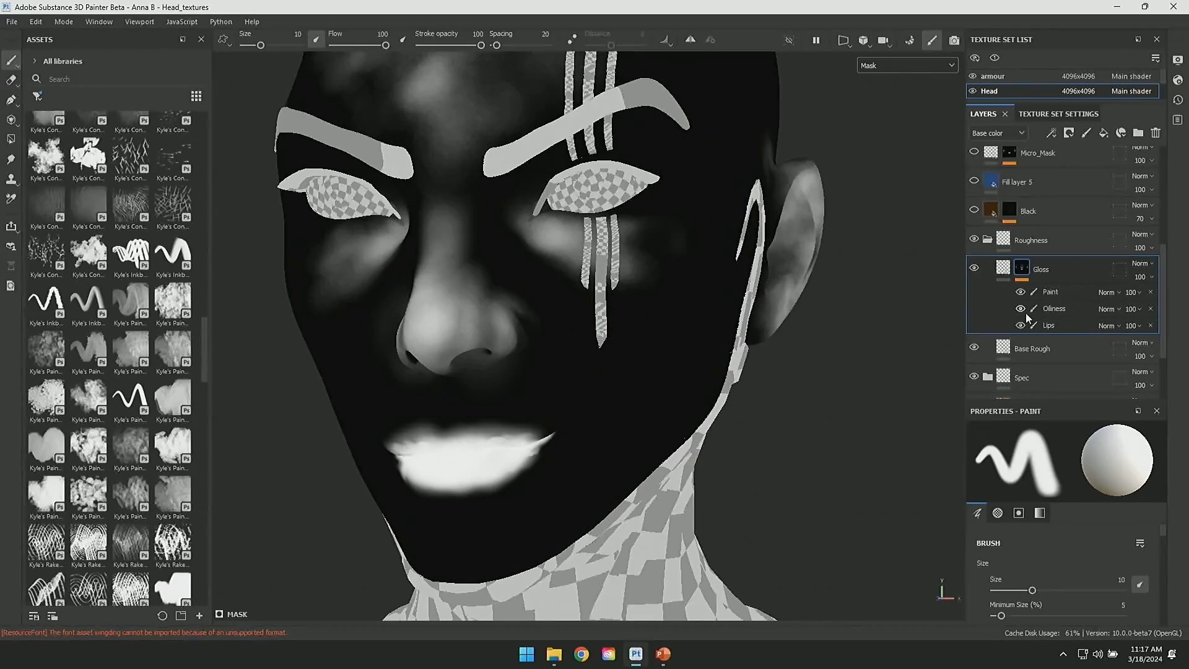
pyautogui.click(1020, 308)
pyautogui.click(1021, 292)
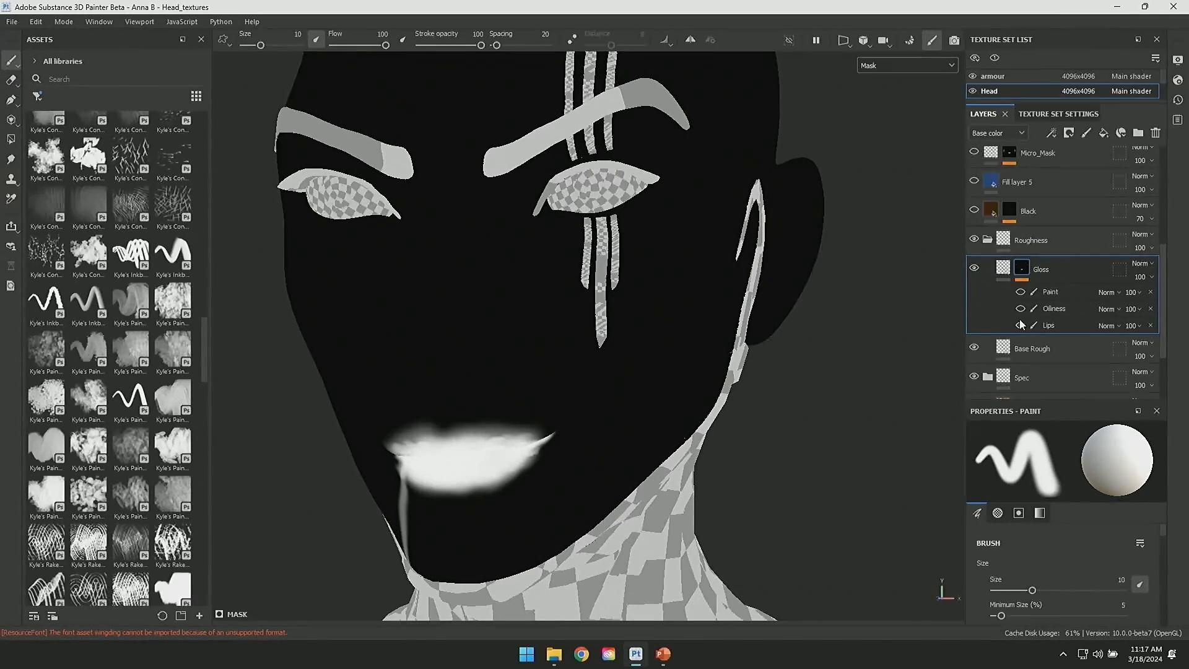
pyautogui.click(1020, 325)
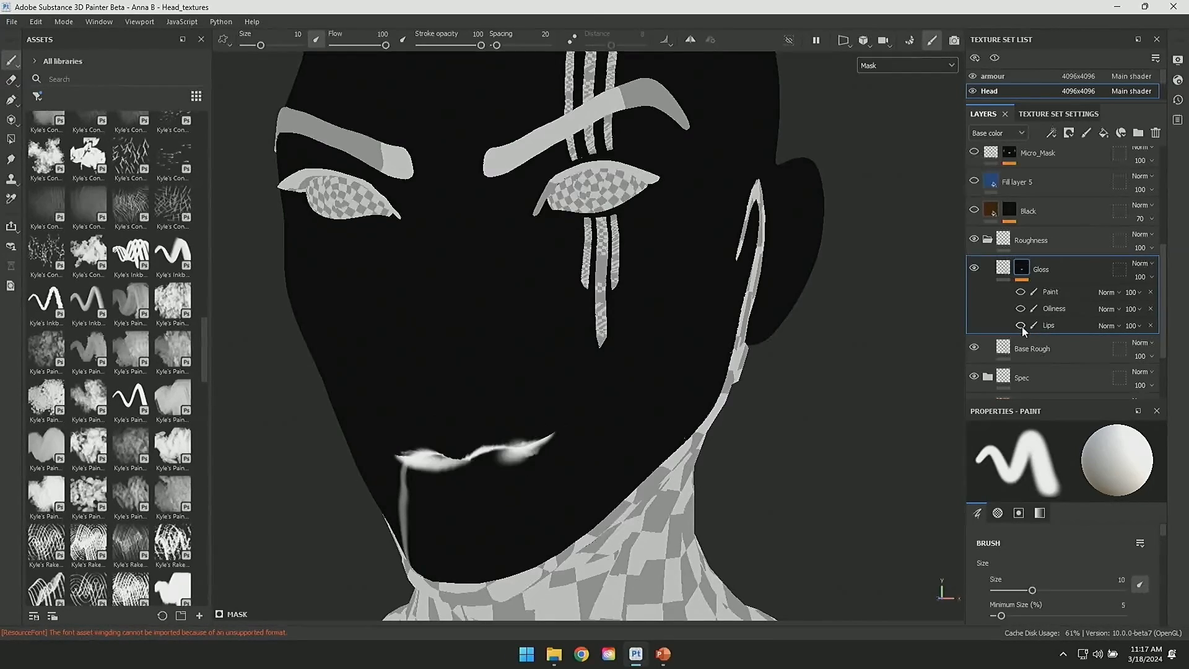
pyautogui.click(1020, 326)
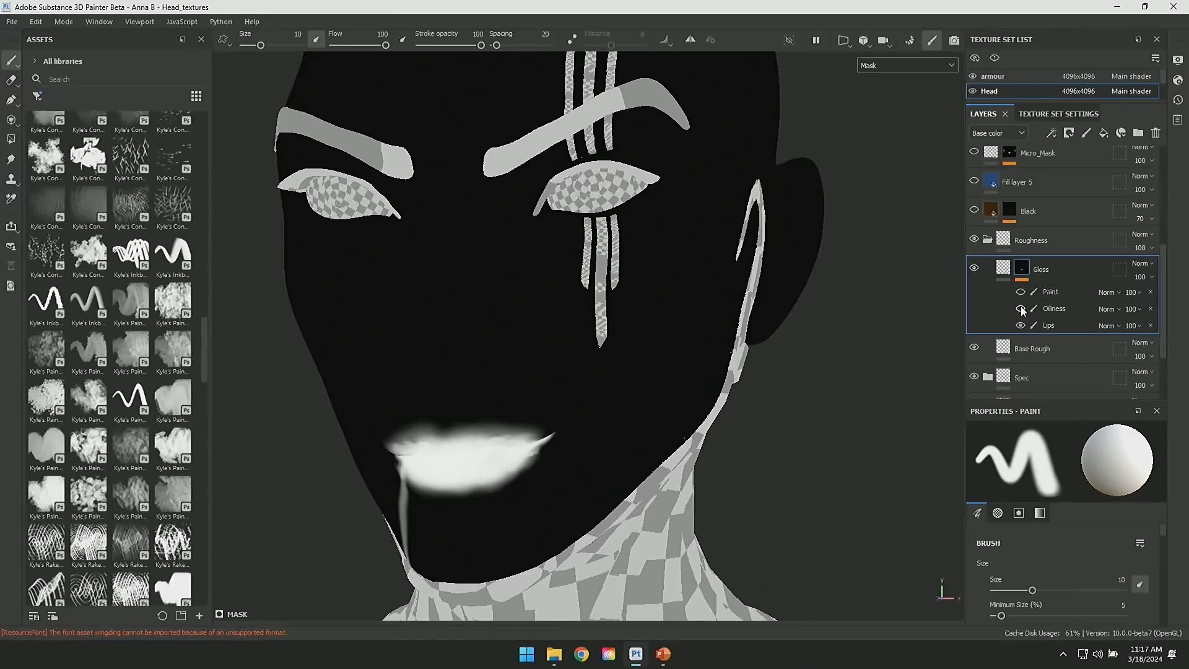
pyautogui.click(1021, 310)
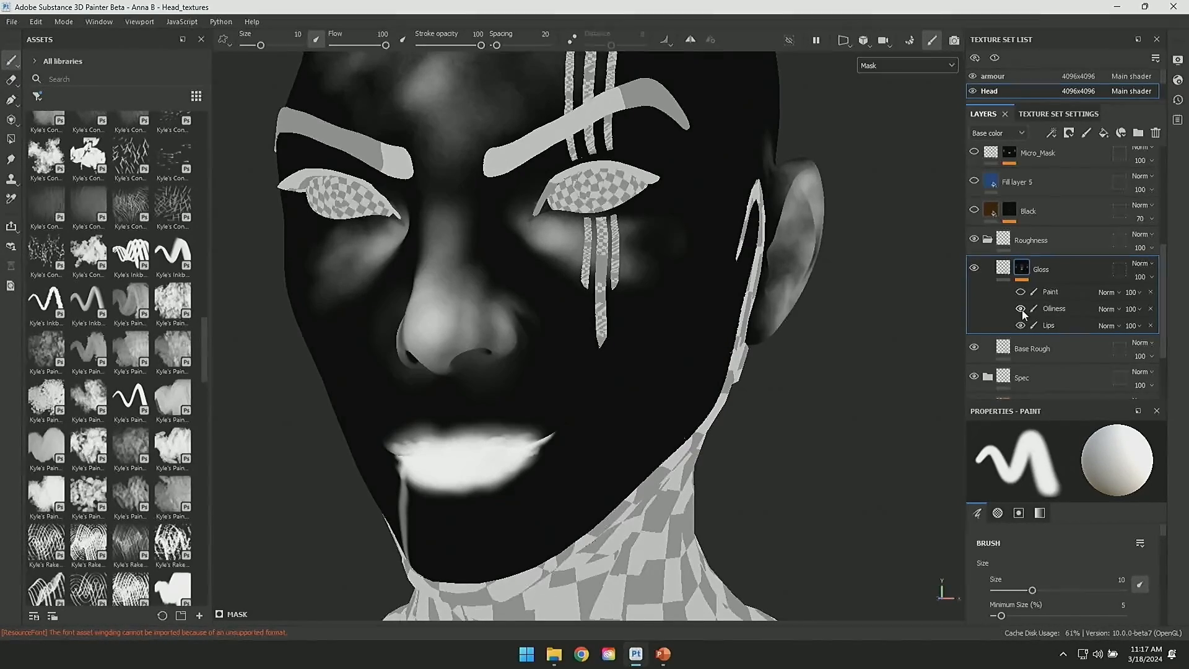
pyautogui.click(1021, 293)
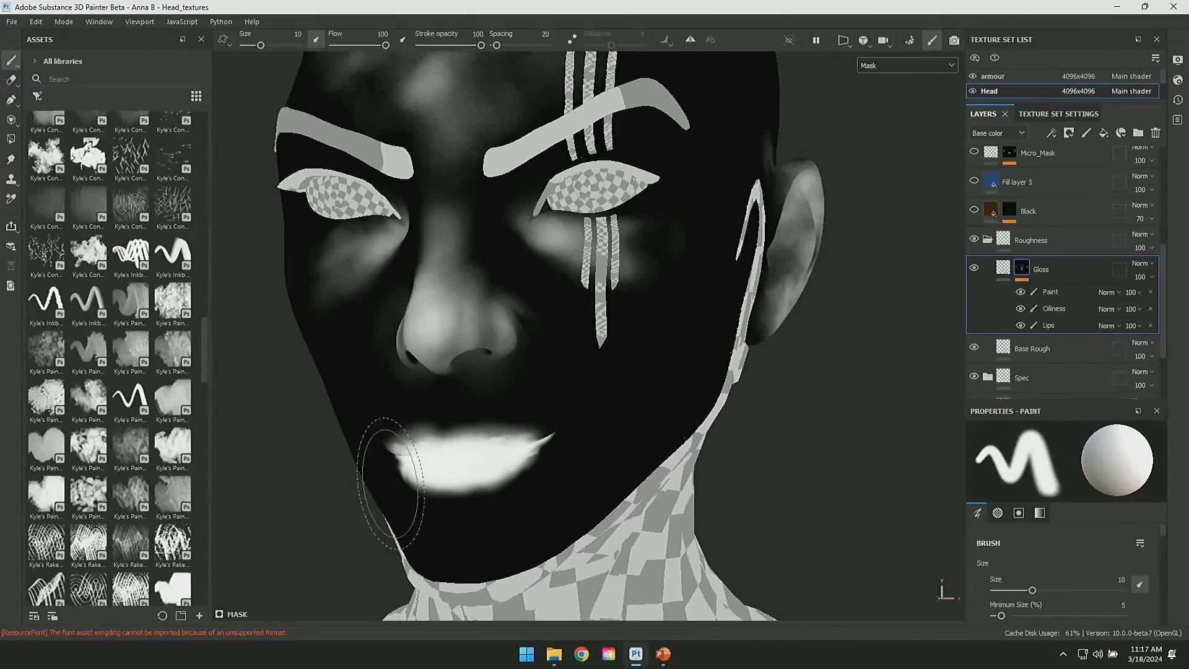
pyautogui.keyDown('alt'); pyautogui.moveTo(854, 467); pyautogui.dragTo(896, 451); pyautogui.keyUp('alt')
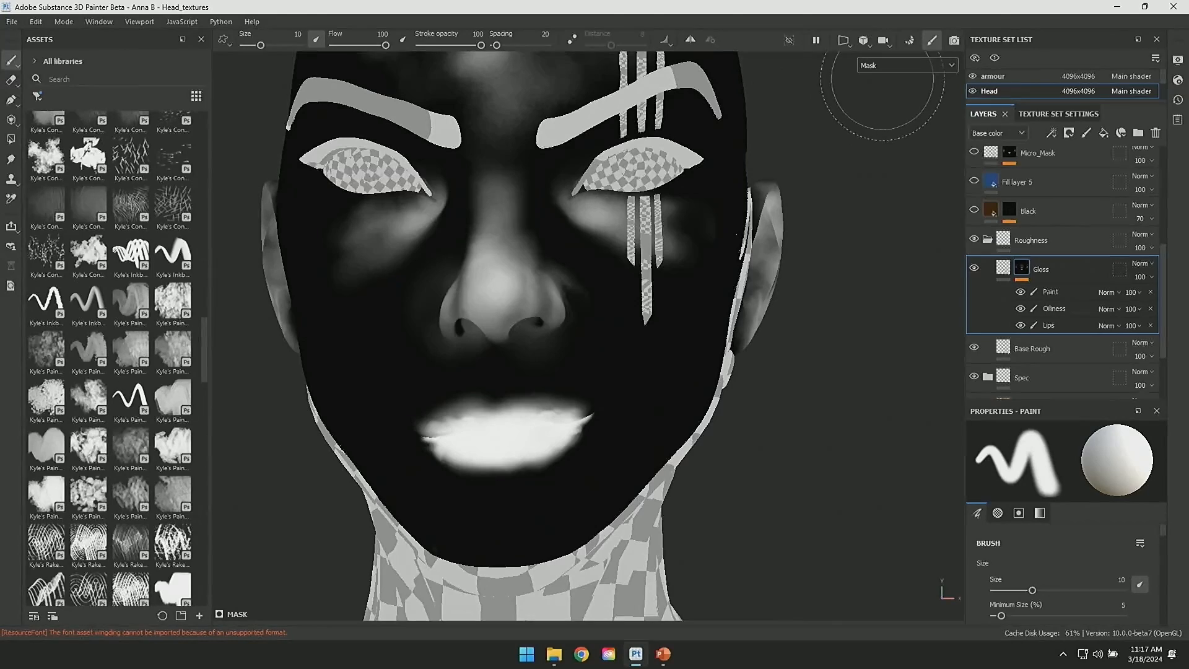
# Step: Review the combined Roughness channel, collapse the Roughness folder and return to the Material view of the whole head
pyautogui.click(897, 65)
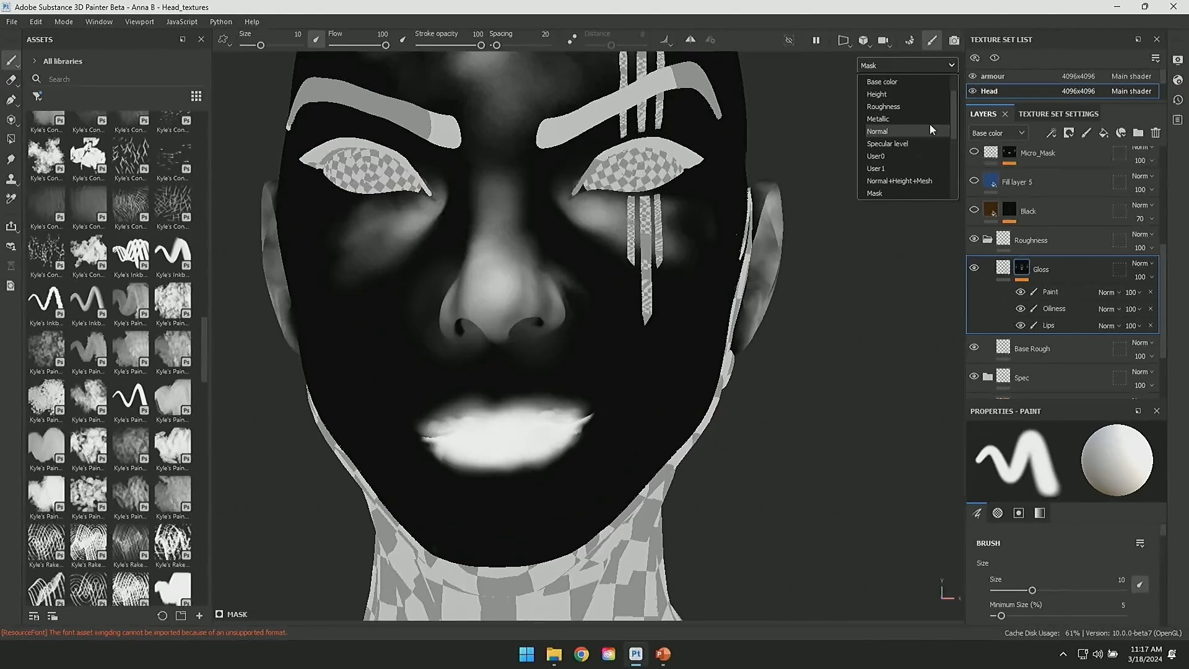
pyautogui.click(943, 106)
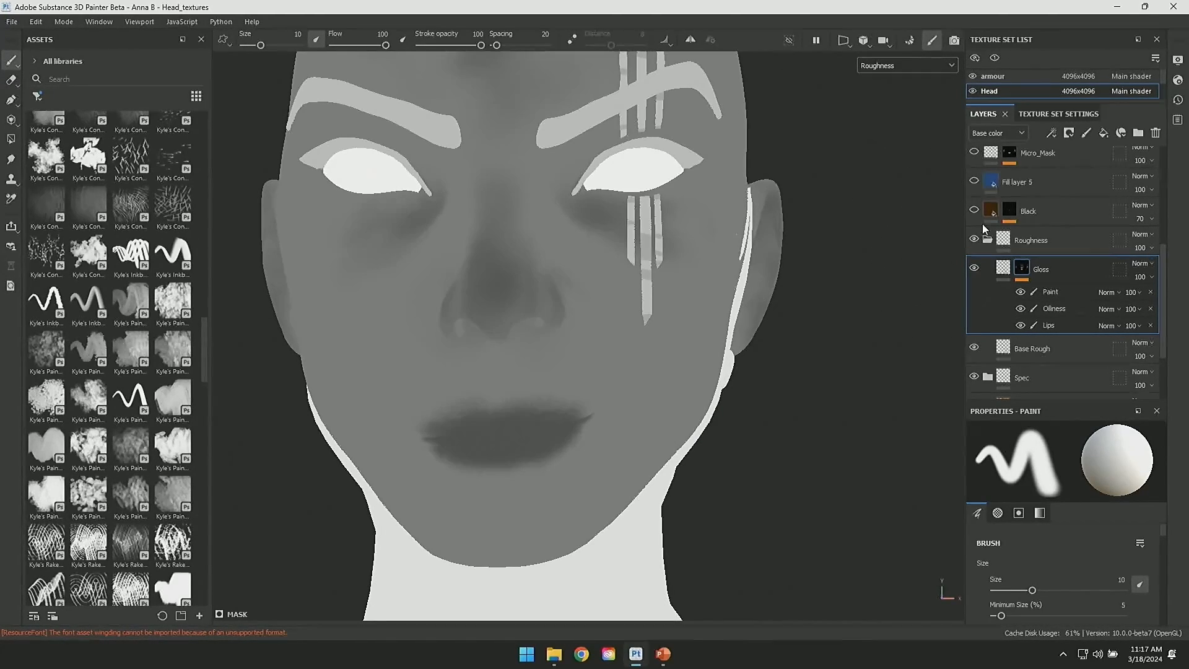
pyautogui.click(987, 239)
pyautogui.press('m')
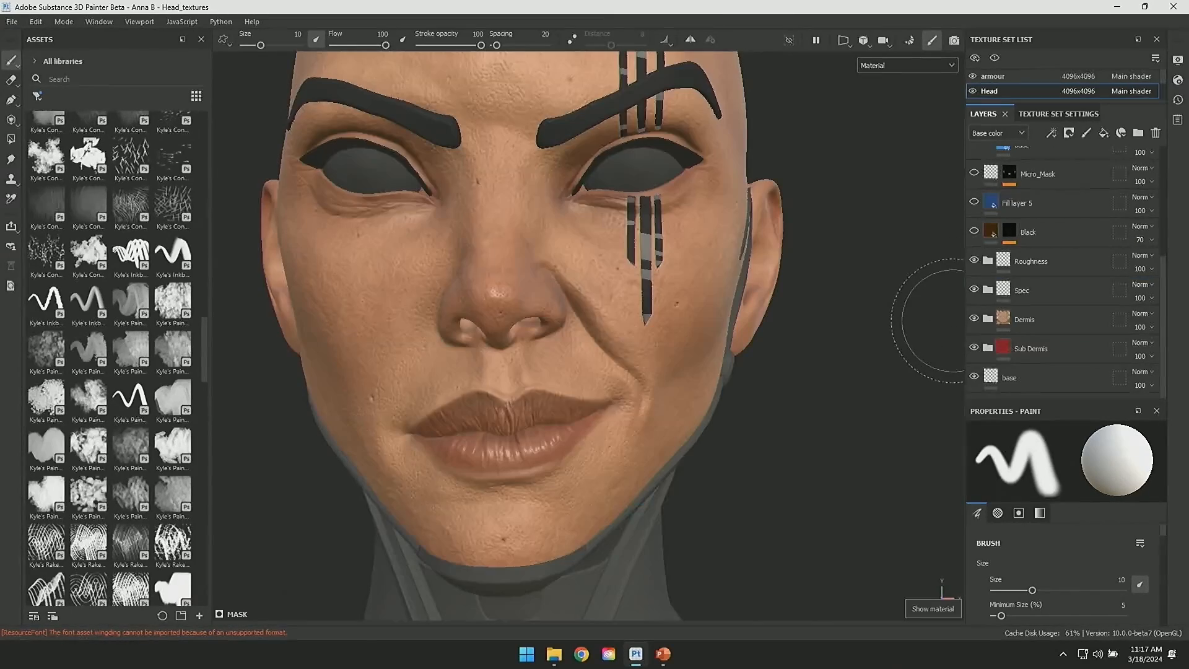
pyautogui.keyDown('alt'); pyautogui.moveTo(849, 425); pyautogui.dragTo(873, 270); pyautogui.keyUp('alt')
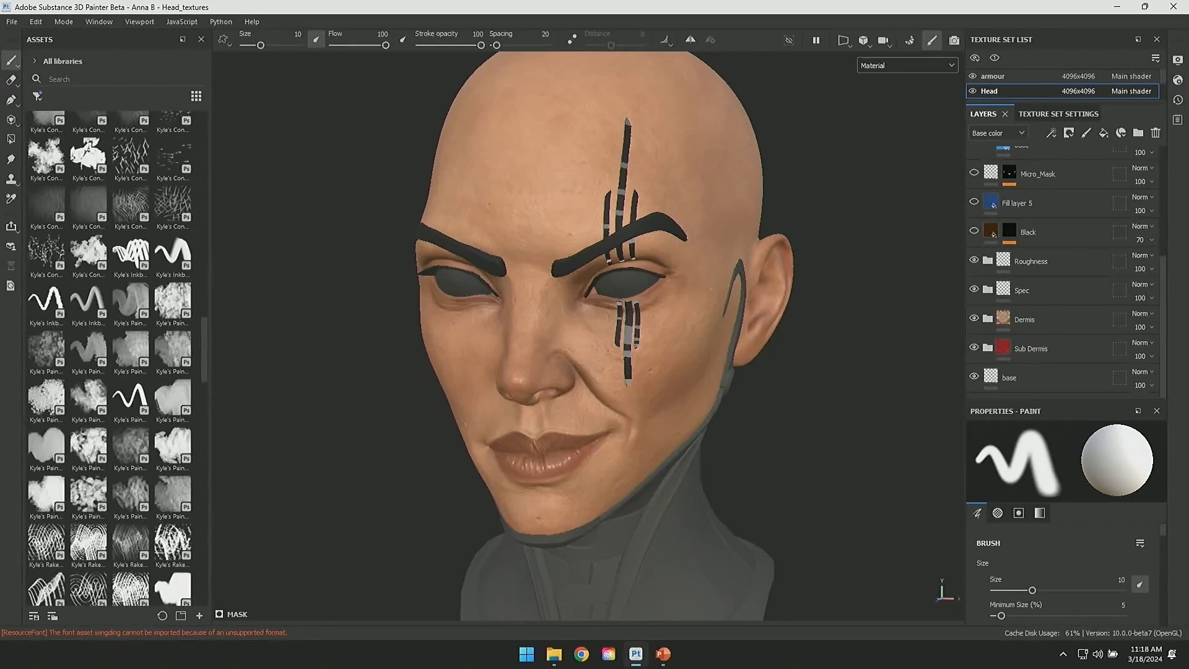
# Step: Show the Eye_shadow folder and its blue Base layer
pyautogui.scroll(3, 990, 253)
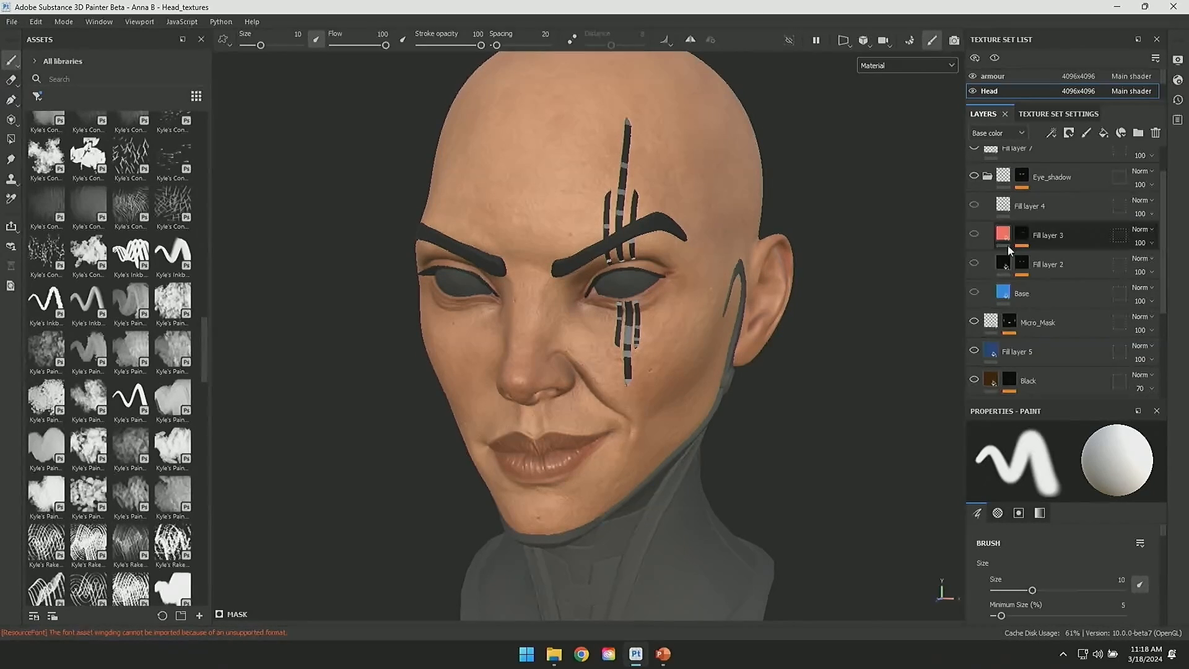
pyautogui.click(974, 176)
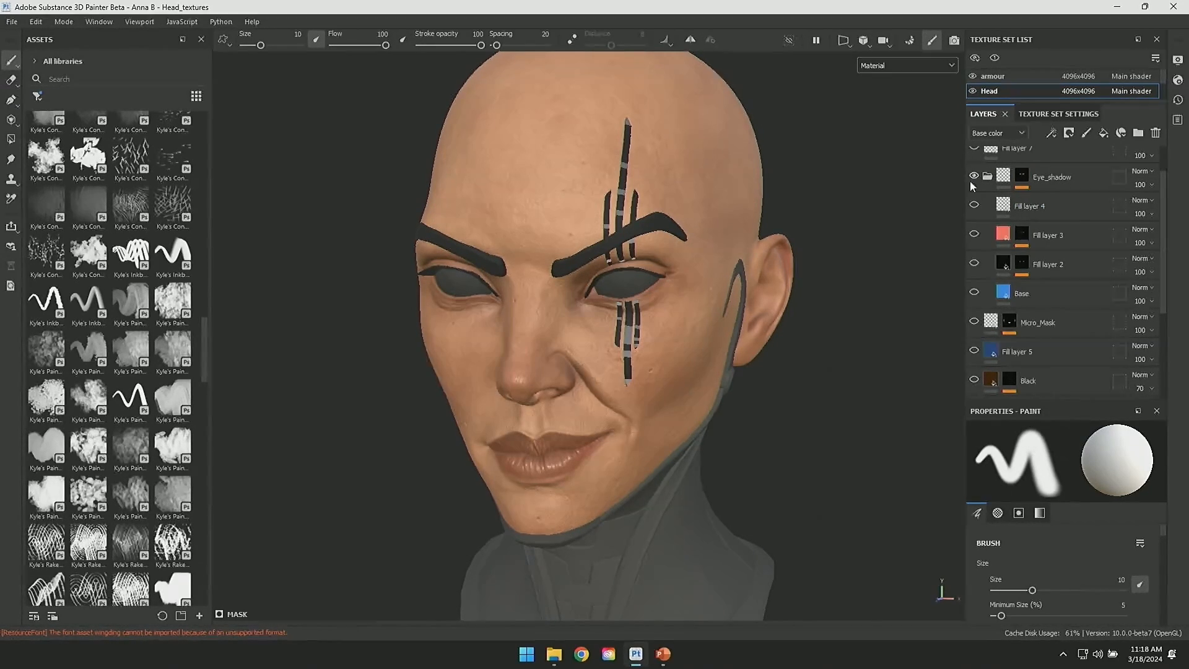
pyautogui.click(976, 292)
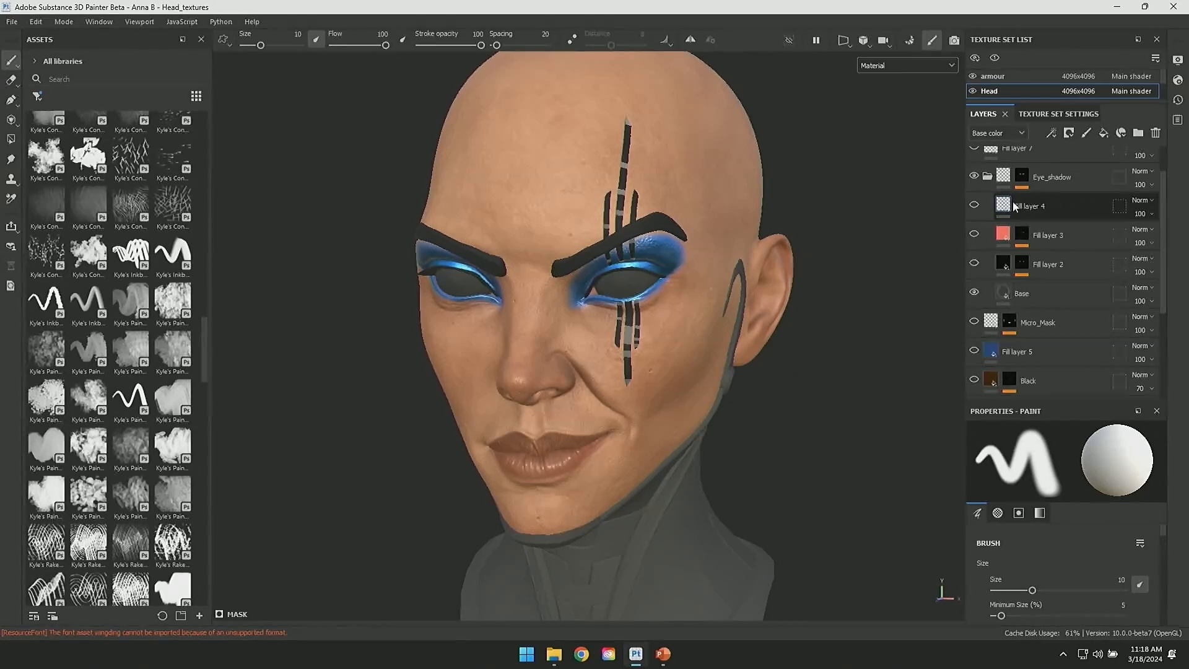
# Step: Inspect the painted mask of the Eye_shadow folder and return to the Material view for a closer look at the eyes
pyautogui.moveTo(1024, 181)
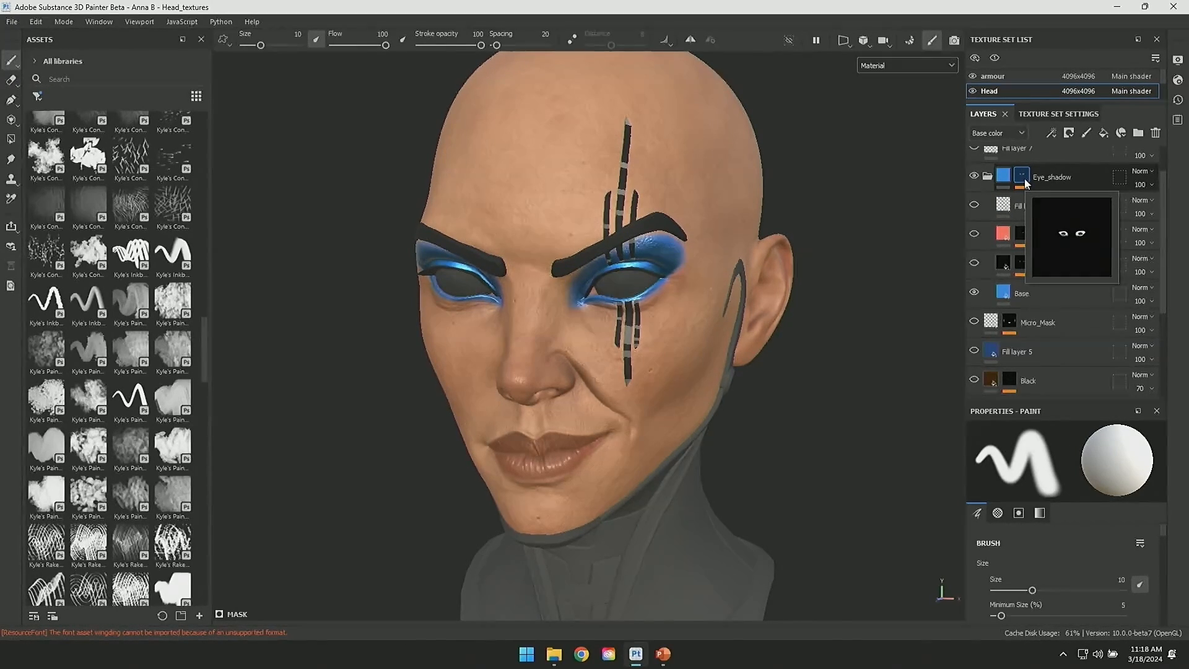
pyautogui.keyDown('alt'); pyautogui.click(1022, 175); pyautogui.keyUp('alt')
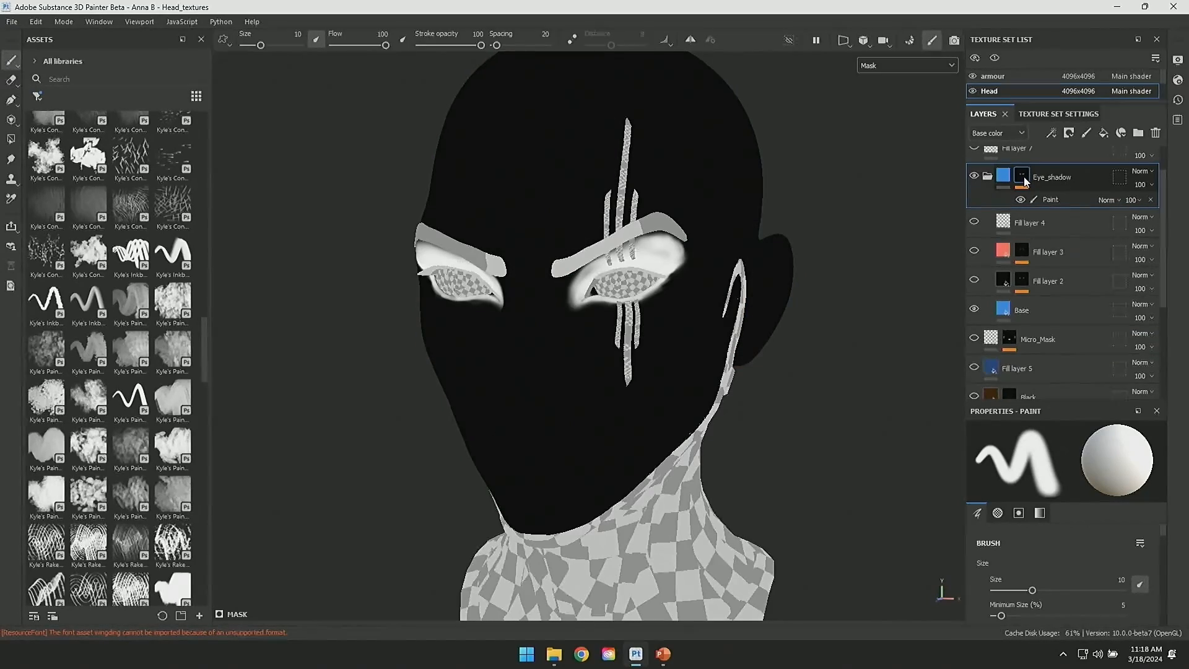
pyautogui.keyDown('alt'); pyautogui.click(1023, 179); pyautogui.keyUp('alt')
pyautogui.moveTo(873, 304)
pyautogui.keyDown('alt'); pyautogui.mouseDown(button='right')
pyautogui.moveTo(823, 359)
pyautogui.moveTo(859, 455)
pyautogui.moveTo(869, 438)
pyautogui.mouseUp(button='right'); pyautogui.keyUp('alt')
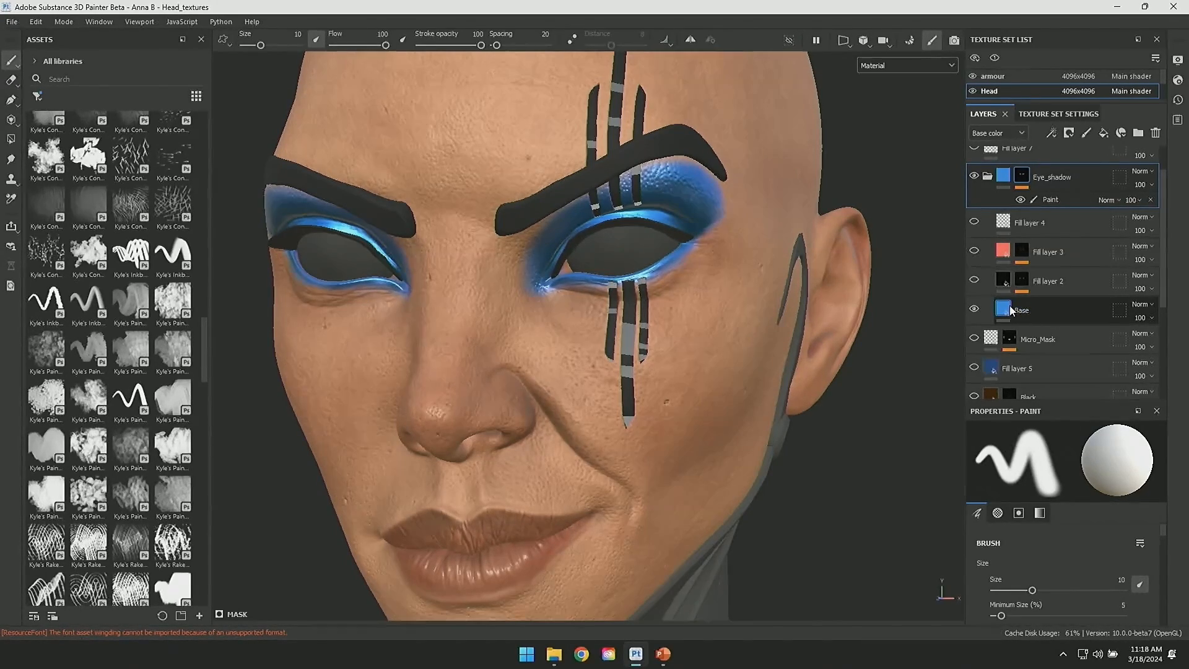
pyautogui.moveTo(1012, 310)
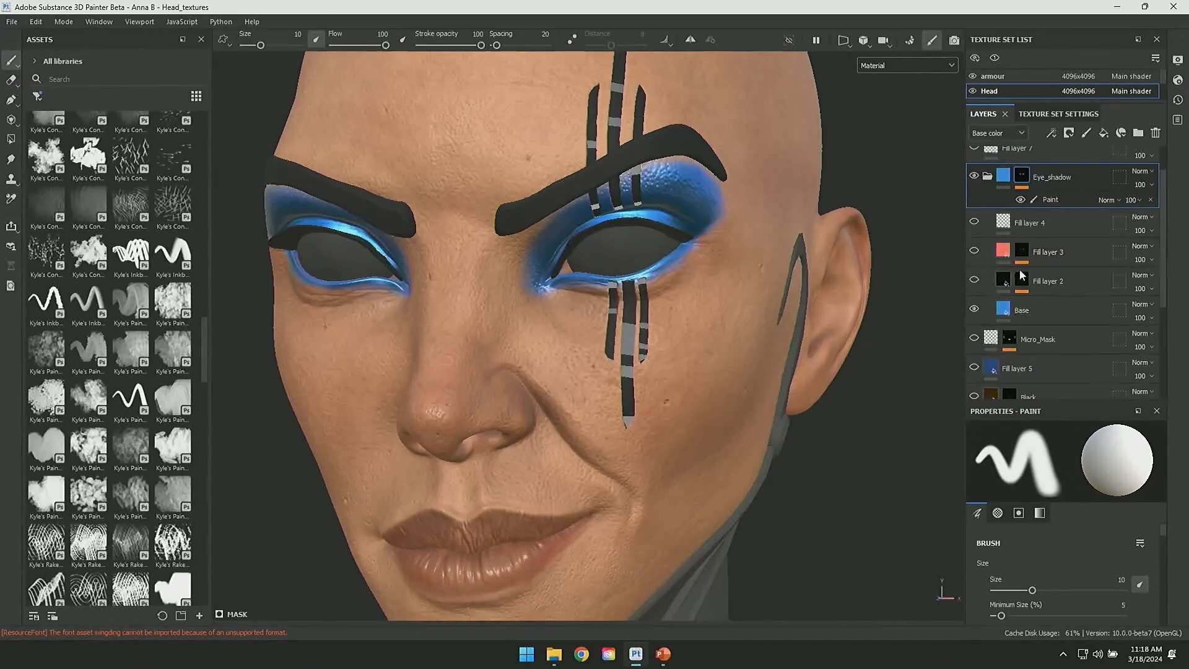
# Step: Make Fill layer 2 and the coral Fill layer 3 visible in the Eye_shadow folder
pyautogui.click(975, 281)
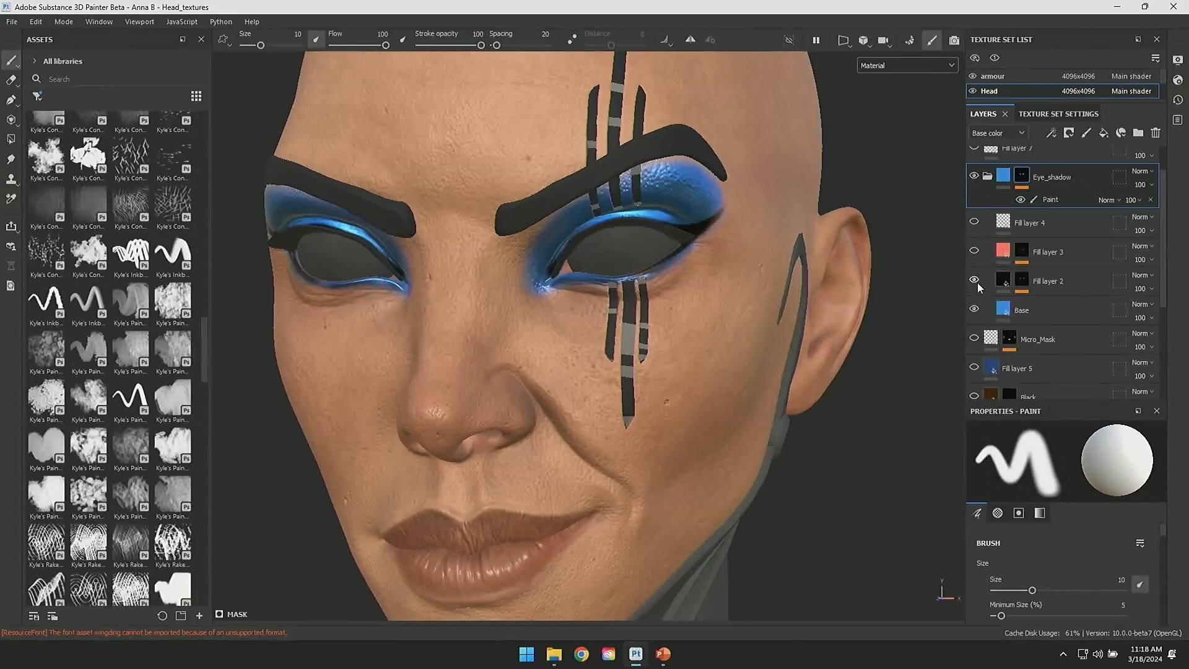
pyautogui.click(975, 251)
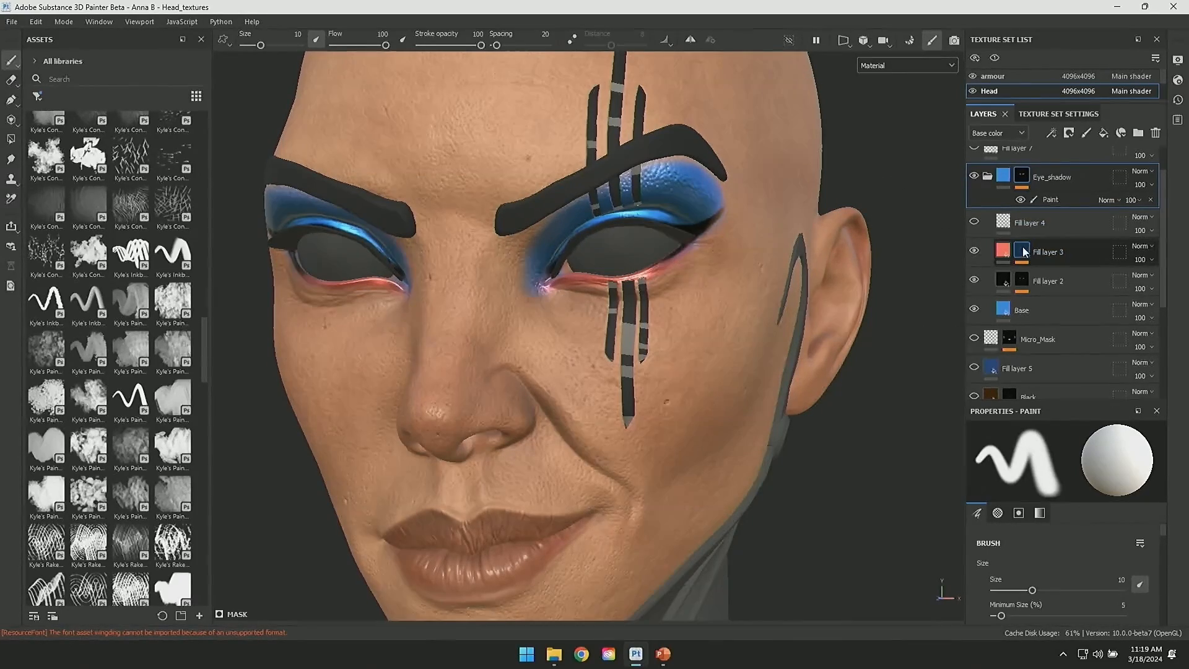
pyautogui.moveTo(1003, 250)
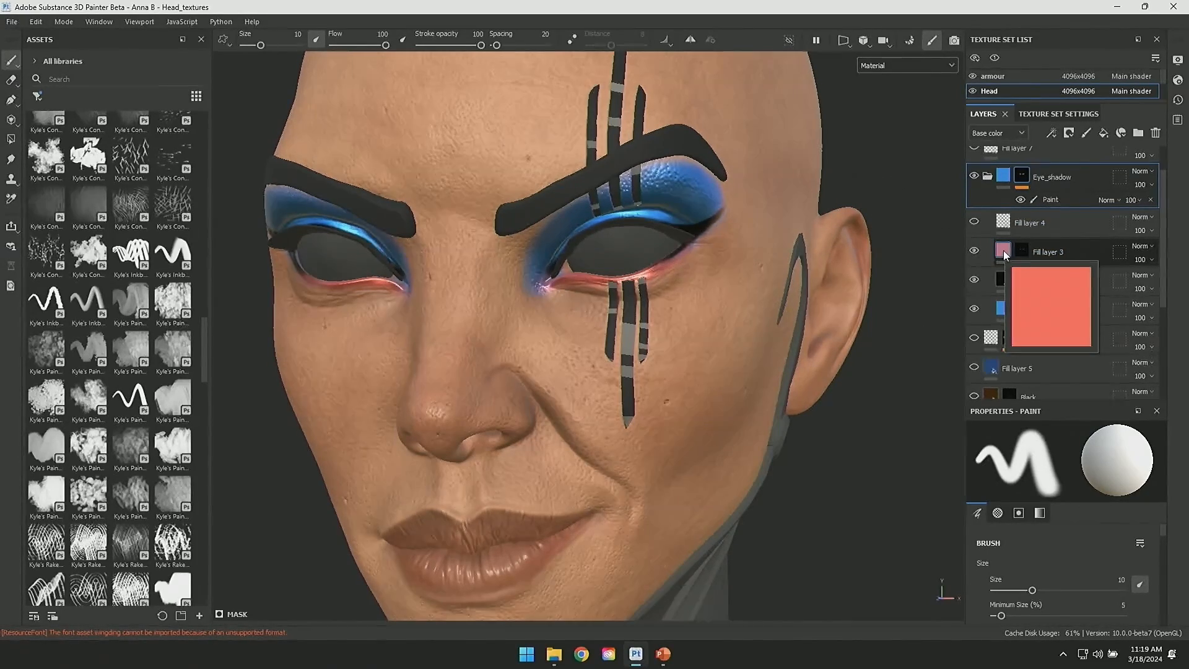